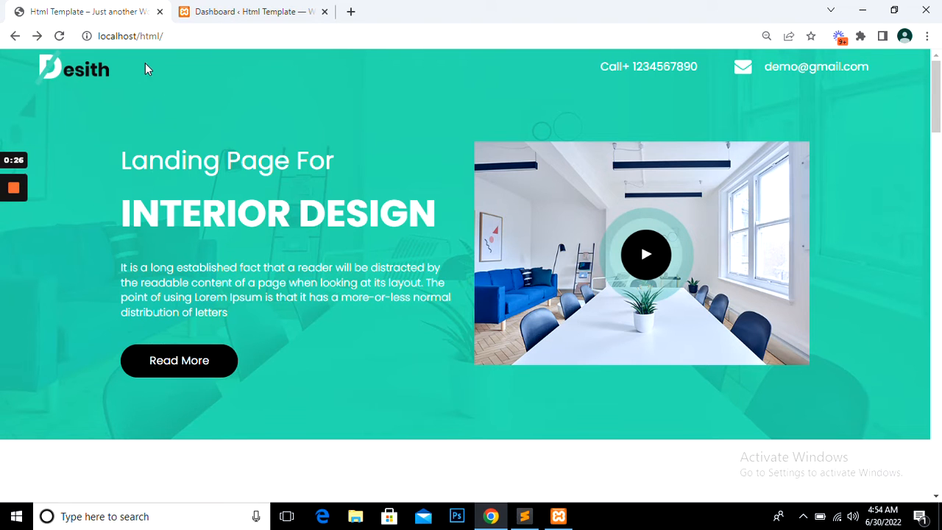
triple_click(206, 213)
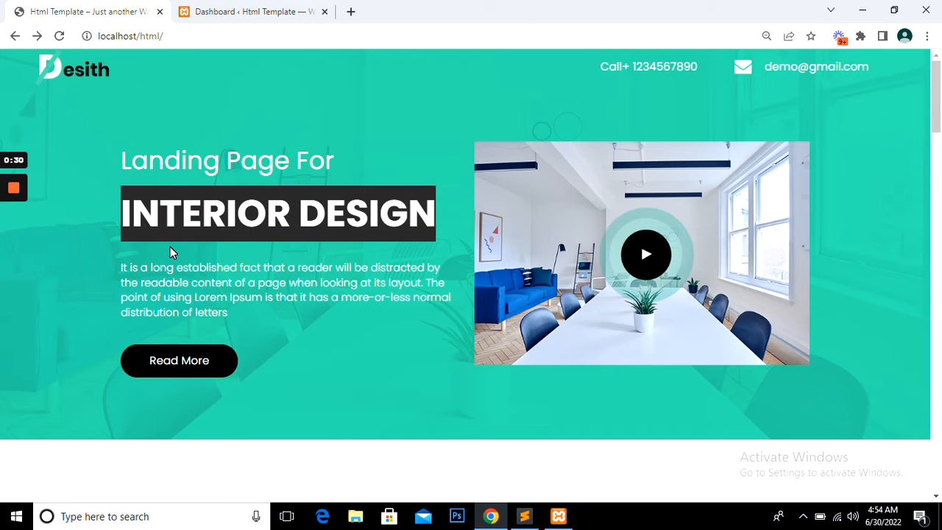
left_click(176, 267)
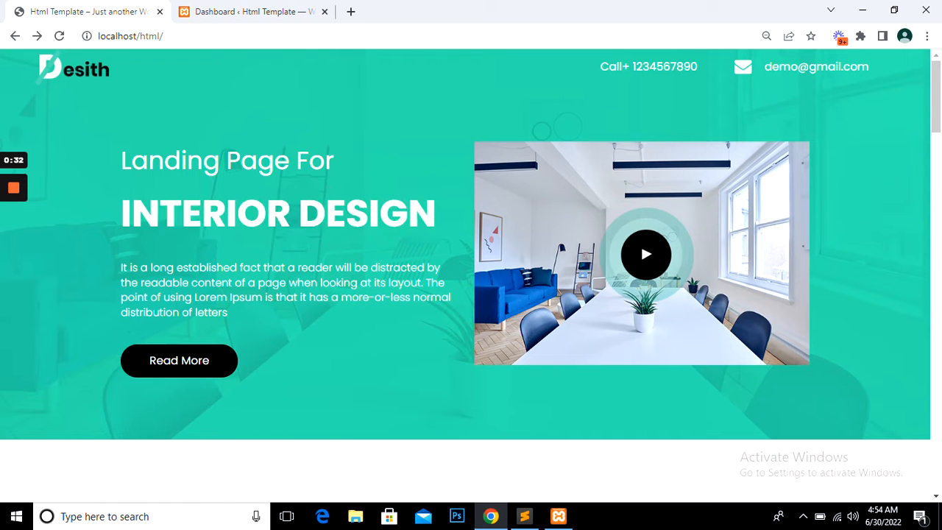
Open the Add Plugins page in a new browser tab from the WordPress dashboard
left_click(283, 9)
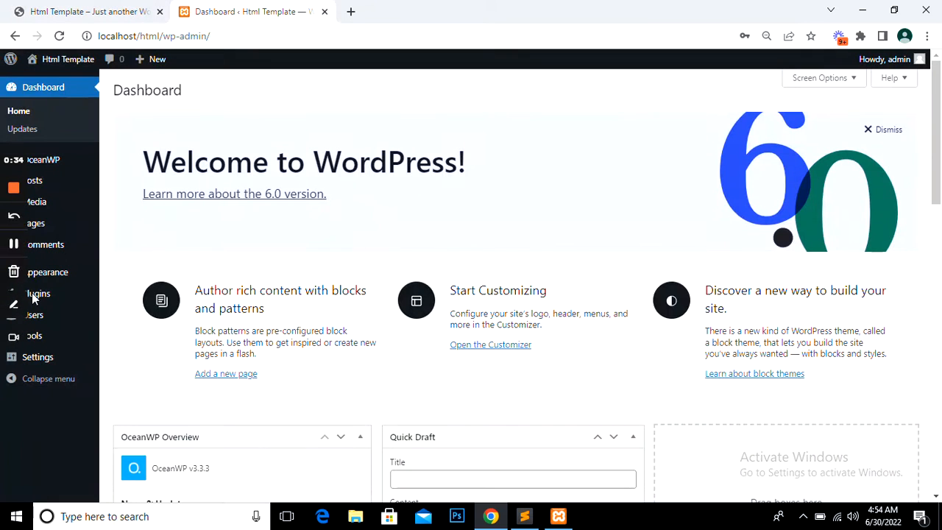
mouse_move(40, 298)
middle_click(125, 314)
left_click(416, 6)
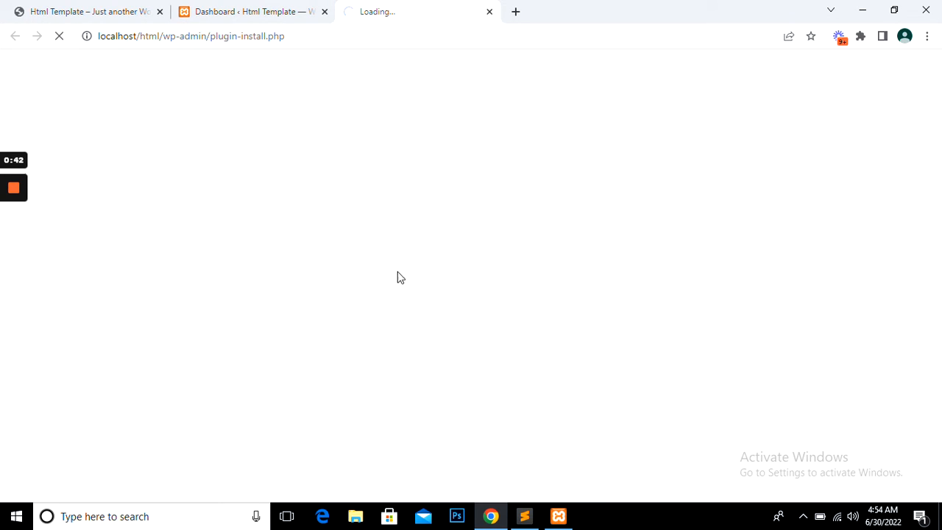
Open a File Explorer window and check the Apache and MySQL modules in the XAMPP Control Panel
left_click(524, 516)
left_click(356, 517)
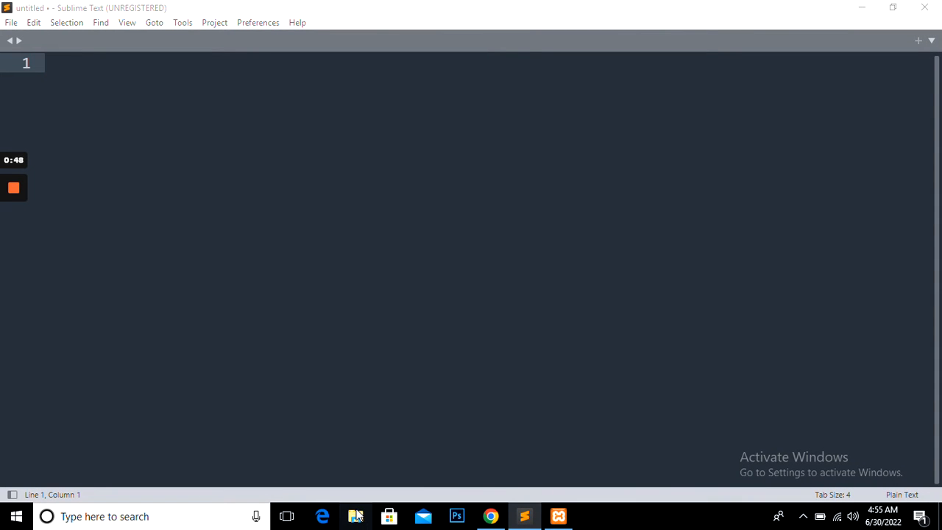
left_click(559, 516)
left_click(559, 516)
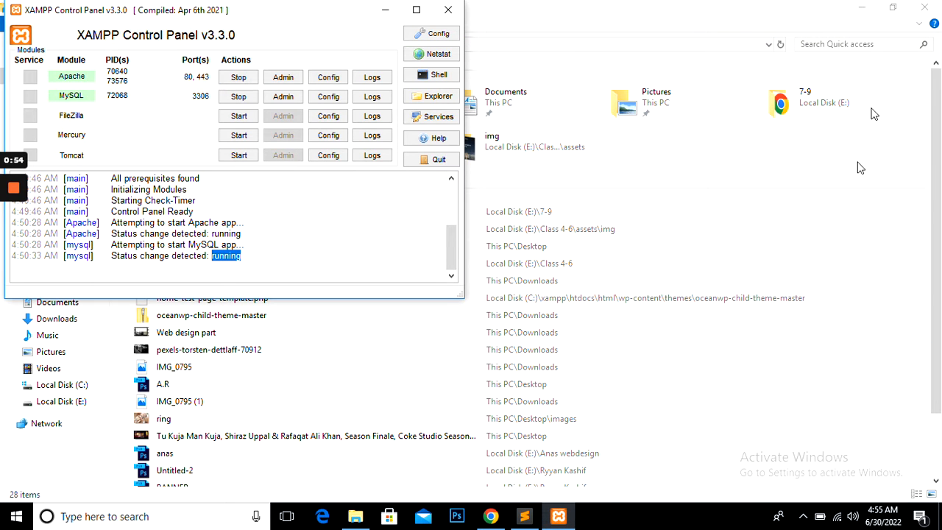
left_click(384, 9)
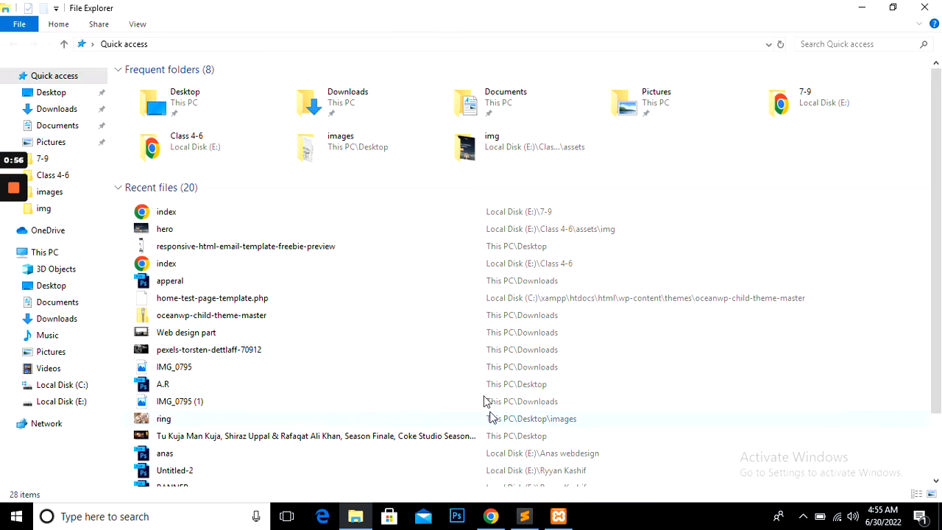
Go to the child theme folder C:\xampp\htdocs\html\wp-content\themes\oceanwp-child-theme-master
left_click(59, 404)
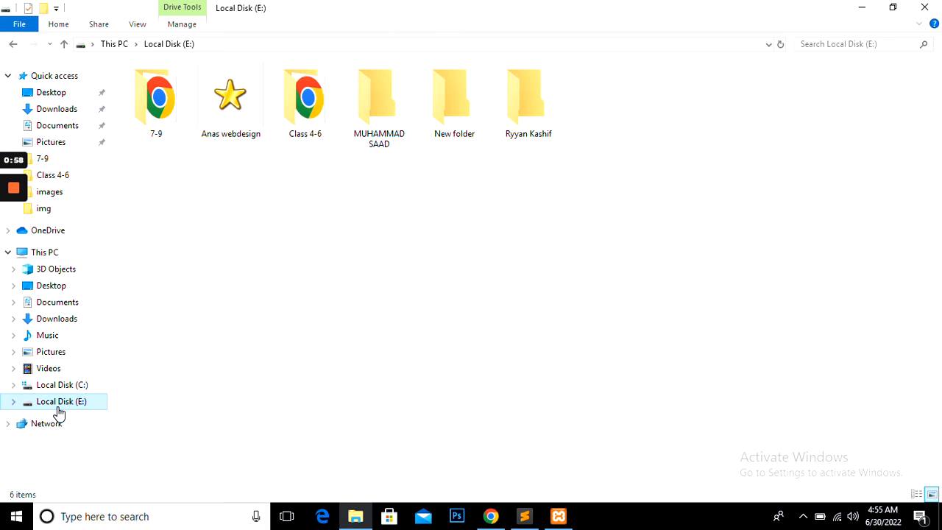
left_click(67, 385)
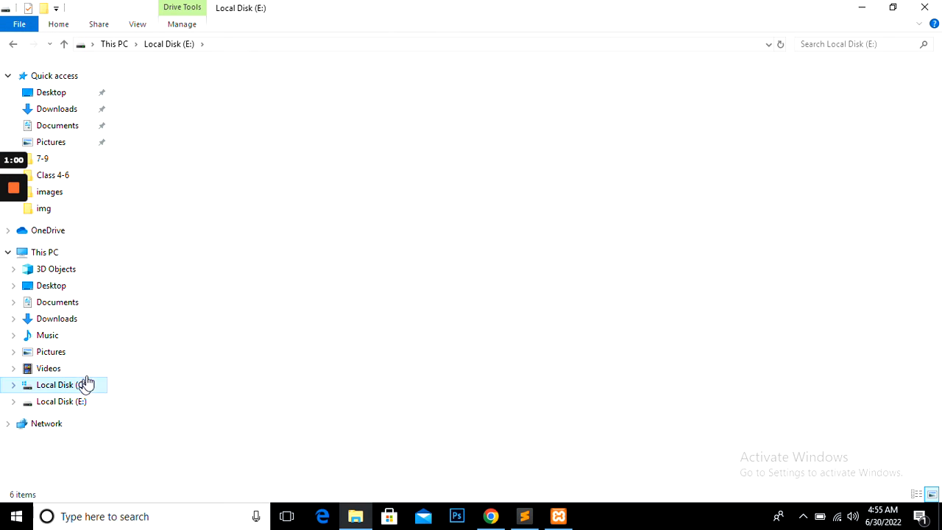
double_click(163, 171)
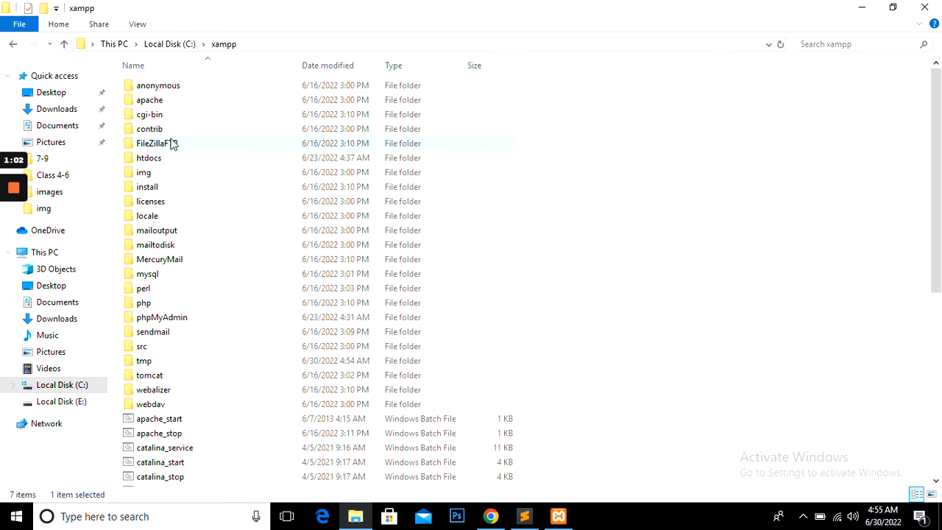
double_click(161, 158)
double_click(153, 100)
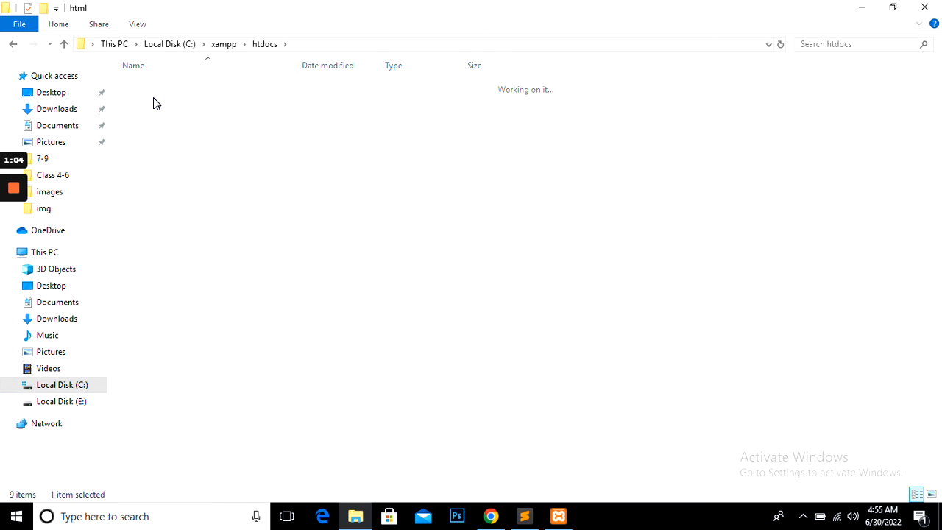
double_click(153, 100)
double_click(153, 100)
double_click(153, 100)
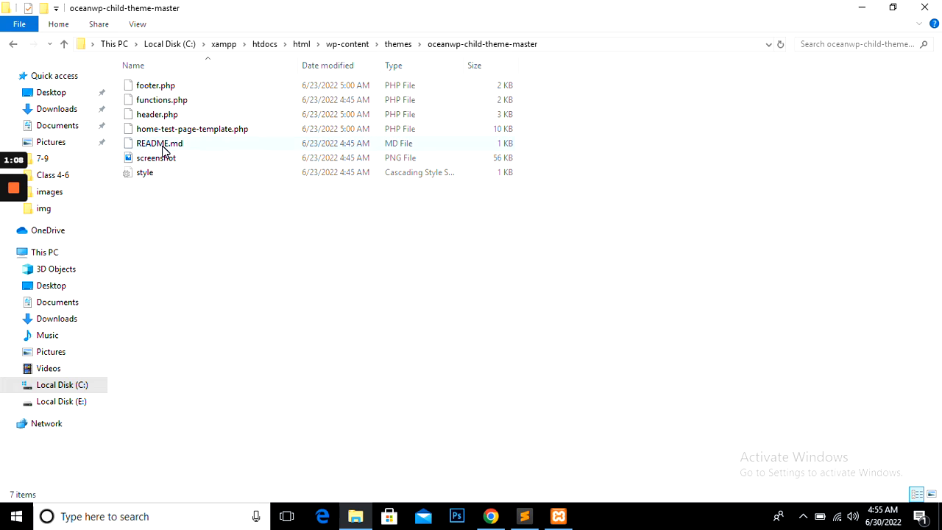
Make Sublime Text the default app for .php files through the properties of home-test-page-template.php
right_click(207, 129)
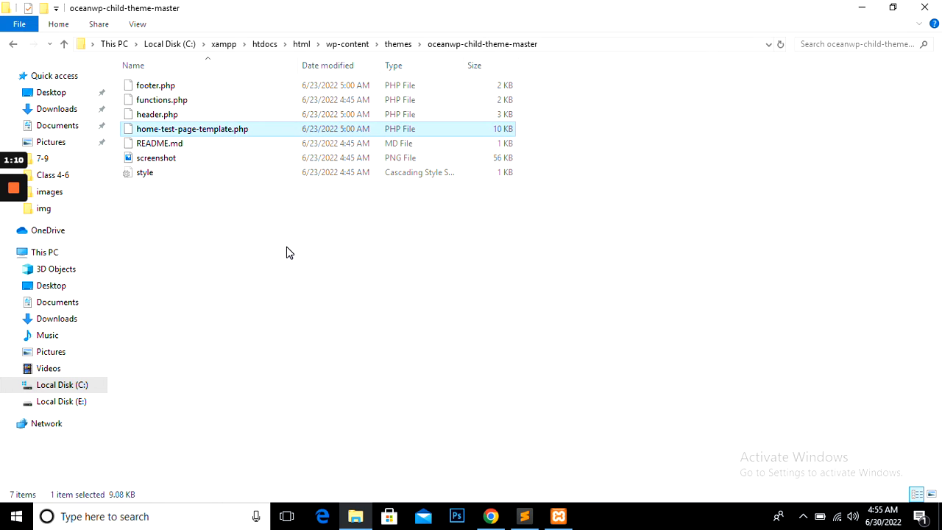
left_click(293, 307)
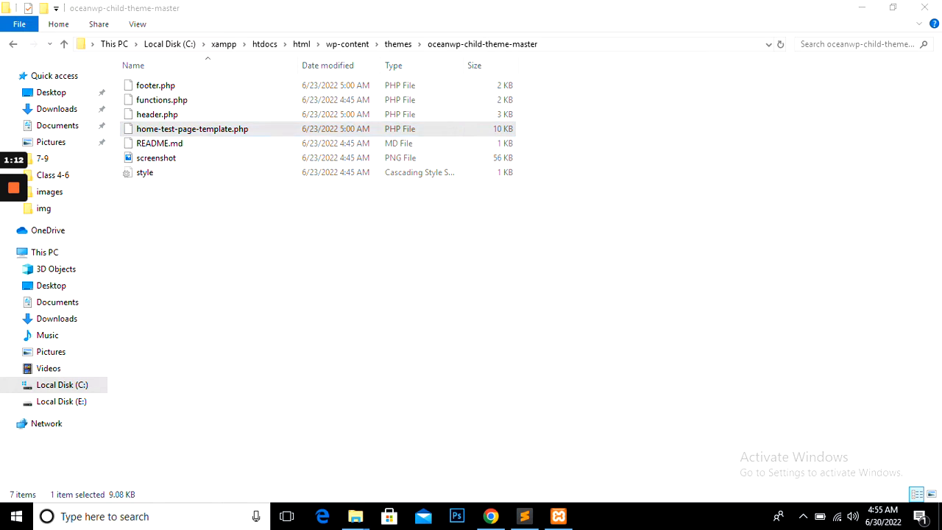
left_click(401, 242)
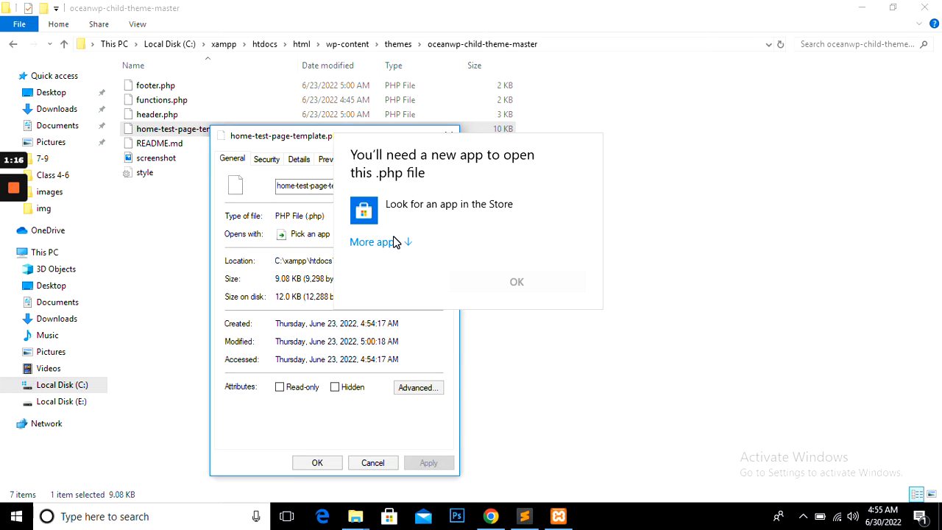
left_click(380, 245)
left_click(396, 358)
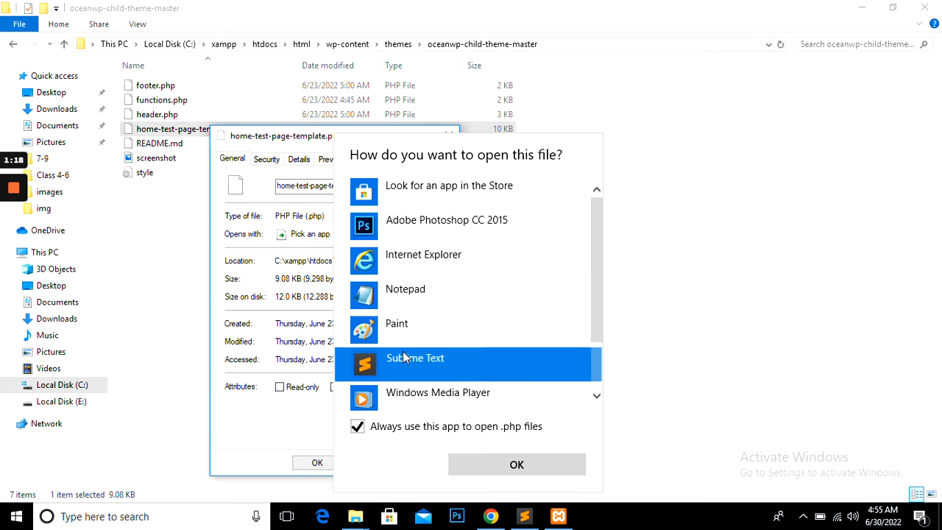
left_click(517, 465)
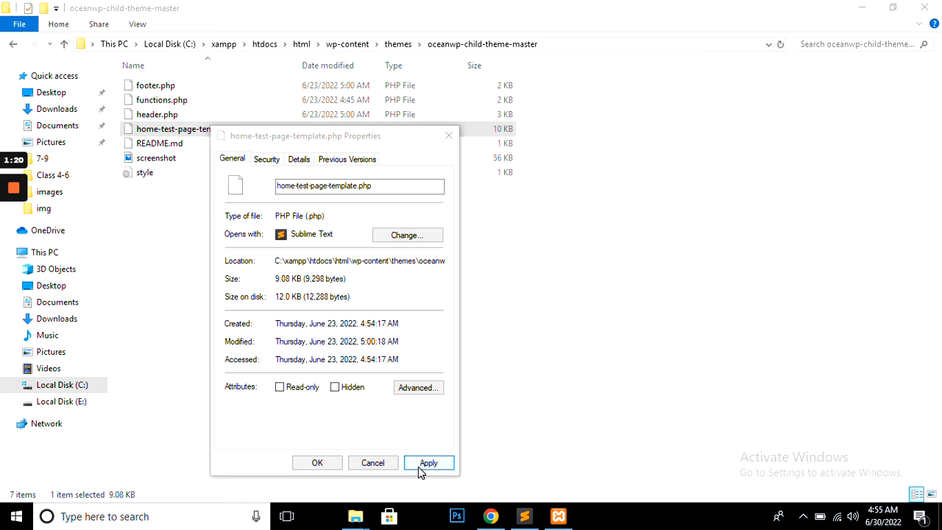
left_click(427, 463)
left_click(318, 463)
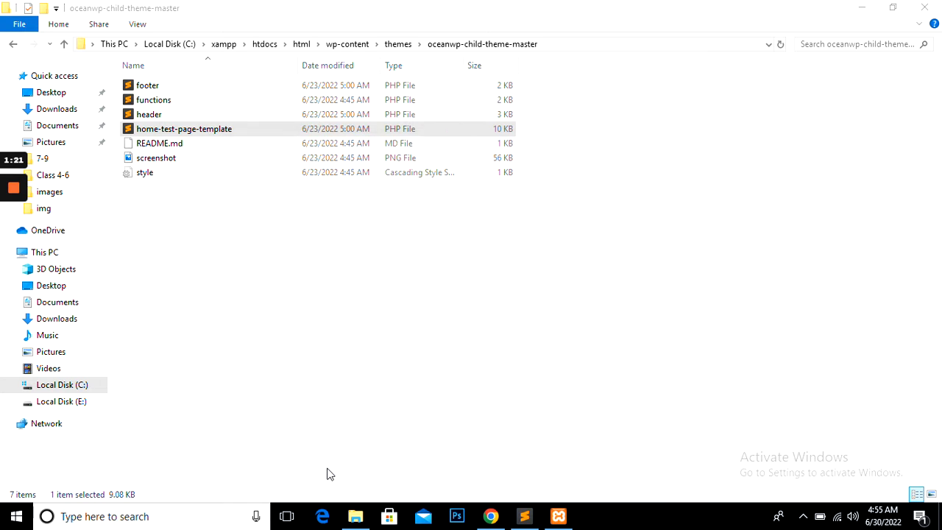
Open home-test-page-template.php in Sublime Text and look over its section markup
double_click(162, 131)
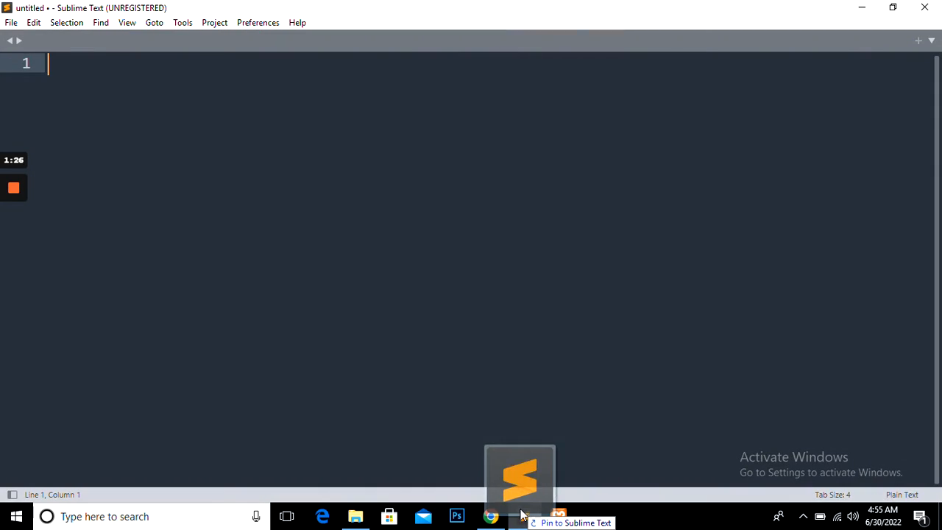
scroll(471, 265, "down", 3)
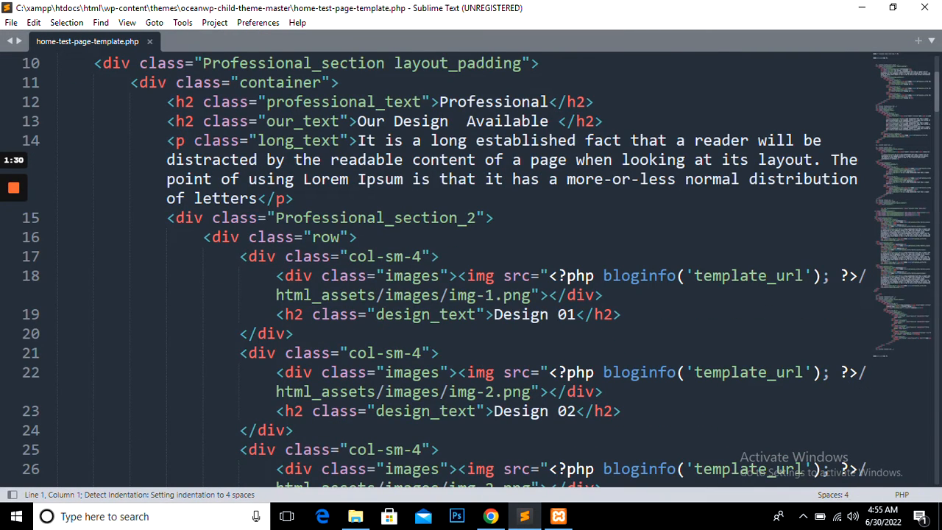
scroll(471, 265, "up", 2)
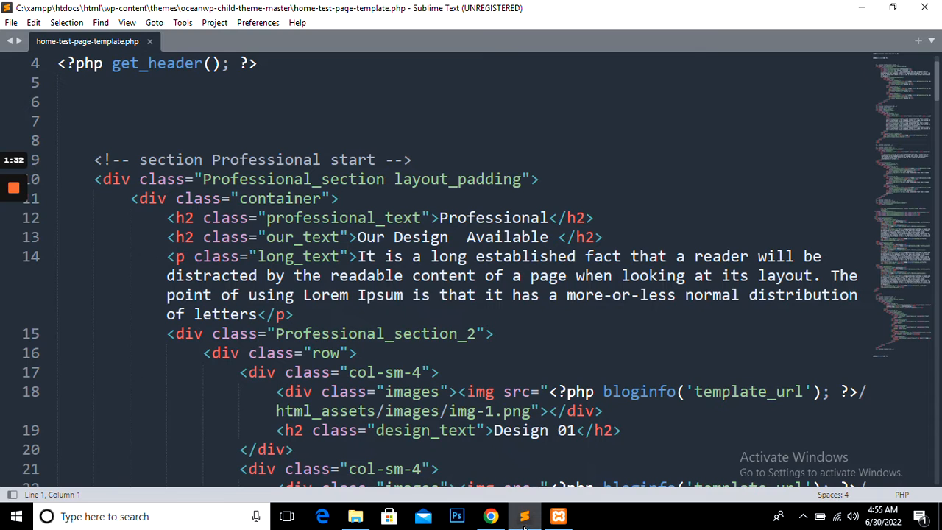
left_click(355, 518)
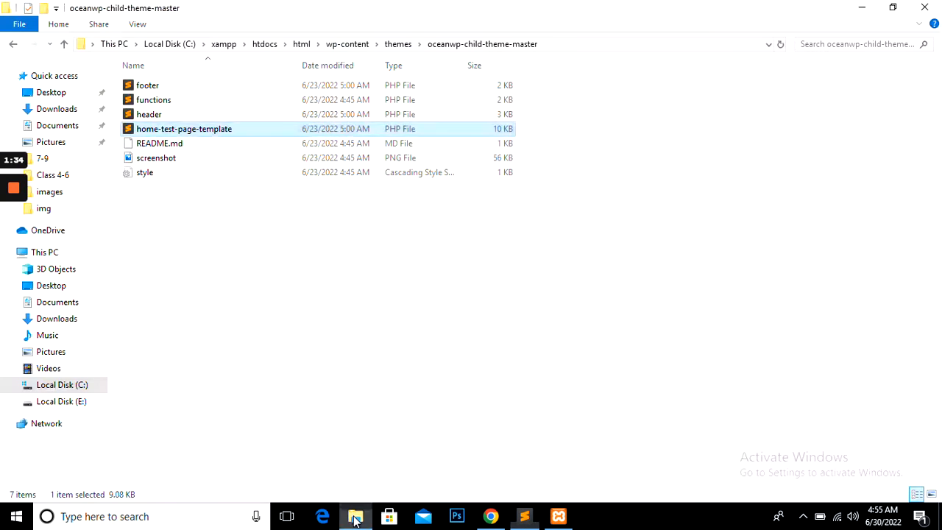
left_click(354, 519)
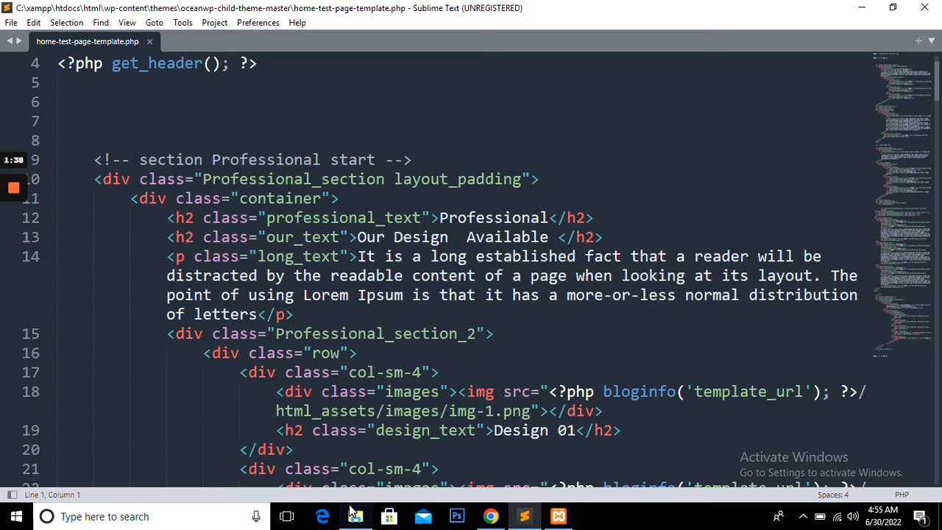
Switch to Chrome and search the WordPress plugins for "advanced custom field"
left_click(490, 516)
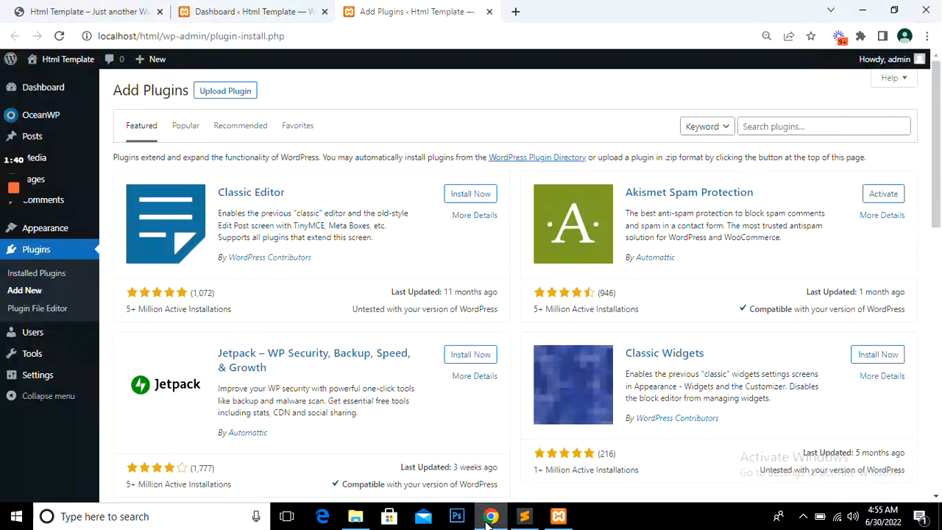
left_click(896, 134)
type("a")
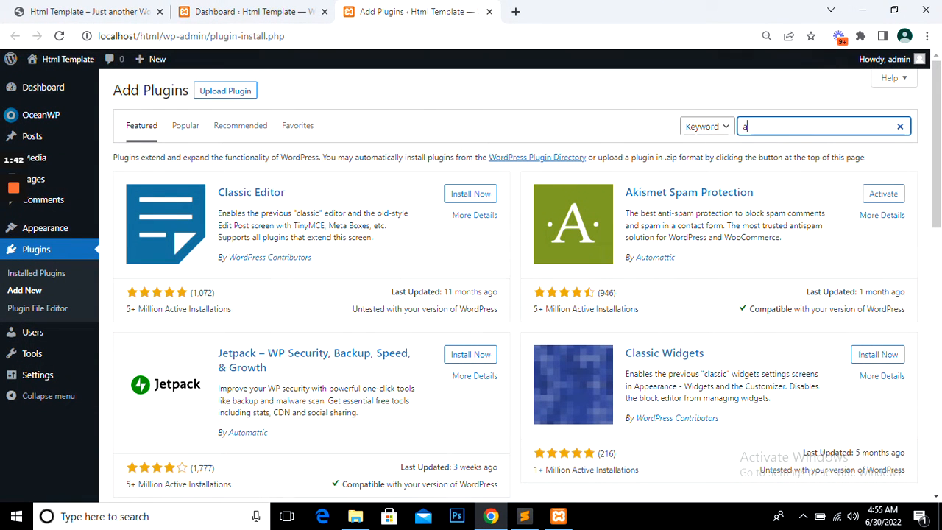
type("dvanced")
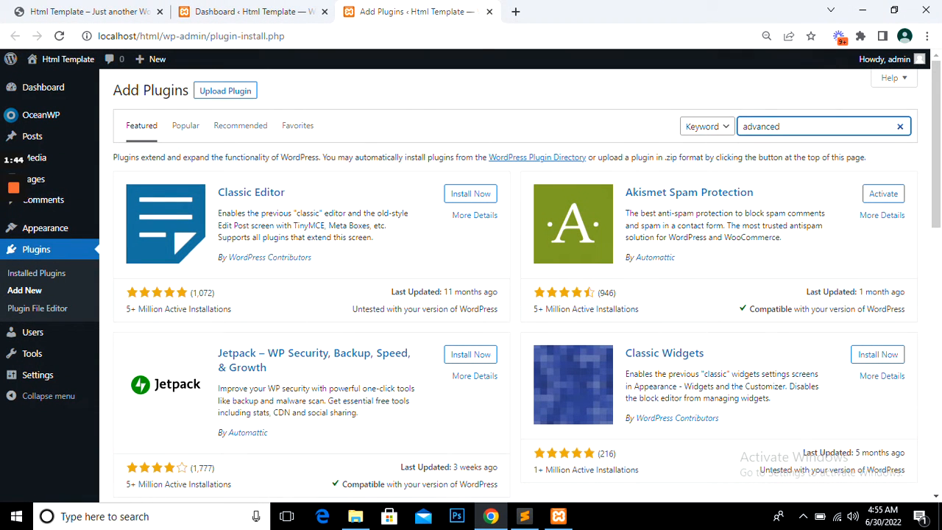
type(" cus")
key("BackSpace")
type("ustom field")
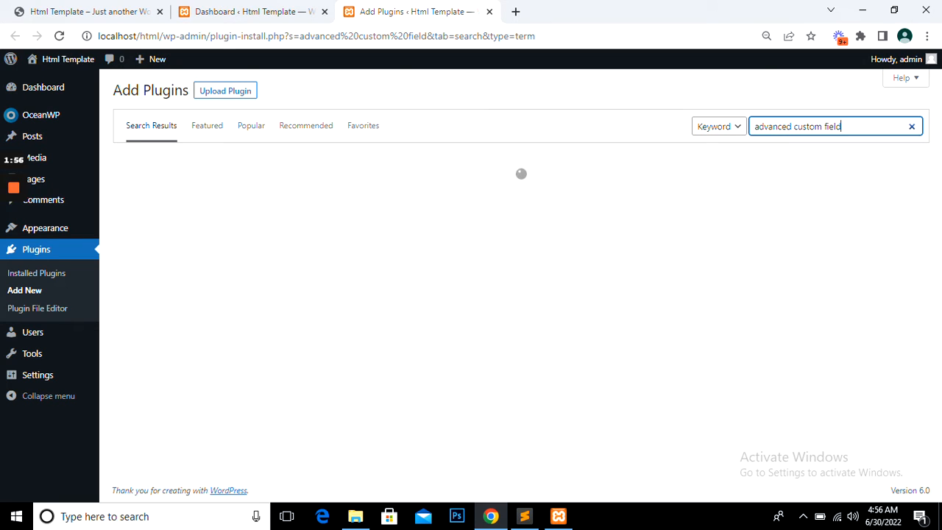
right_click(863, 136)
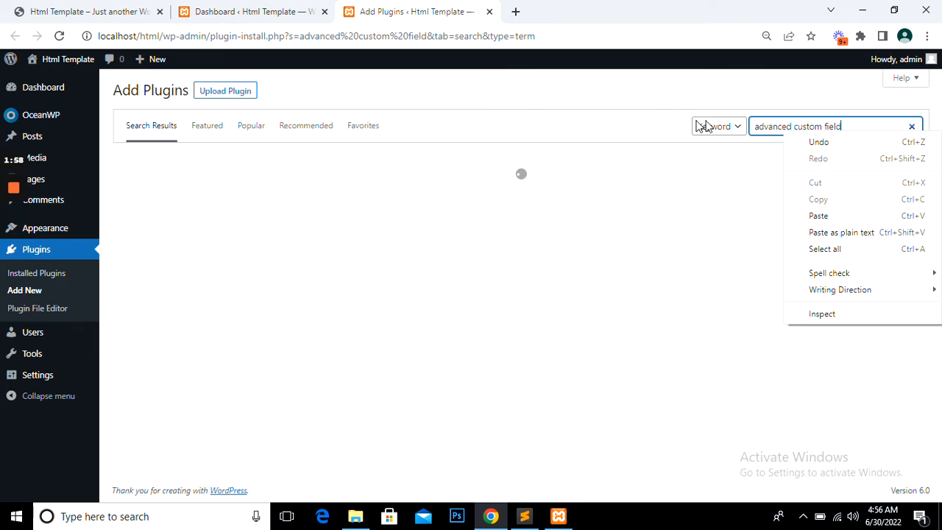
left_click(660, 121)
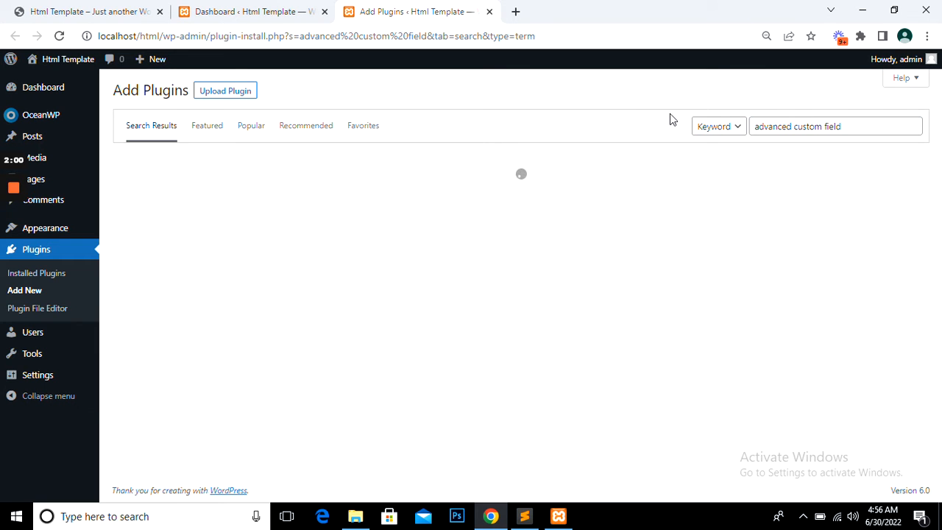
Install and activate the Advanced Custom Fields plugin from the search results
left_click(13, 244)
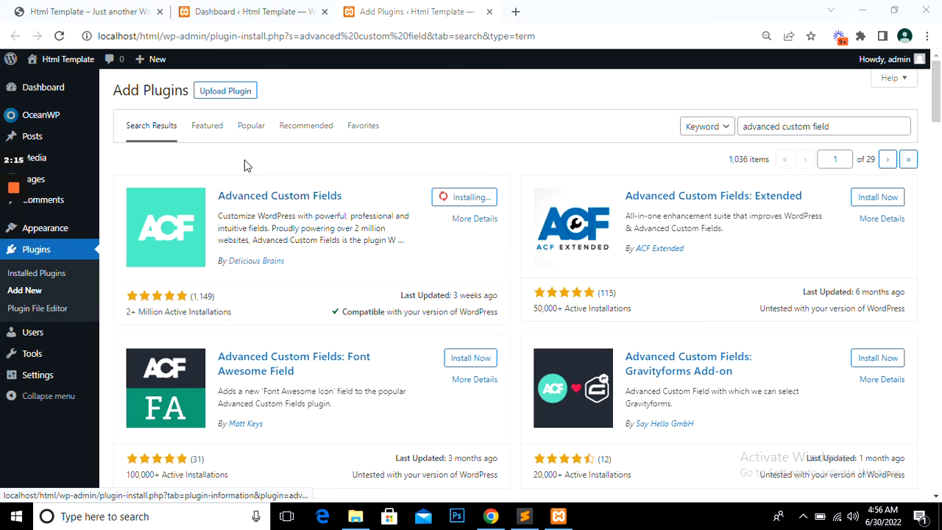
mouse_move(14, 245)
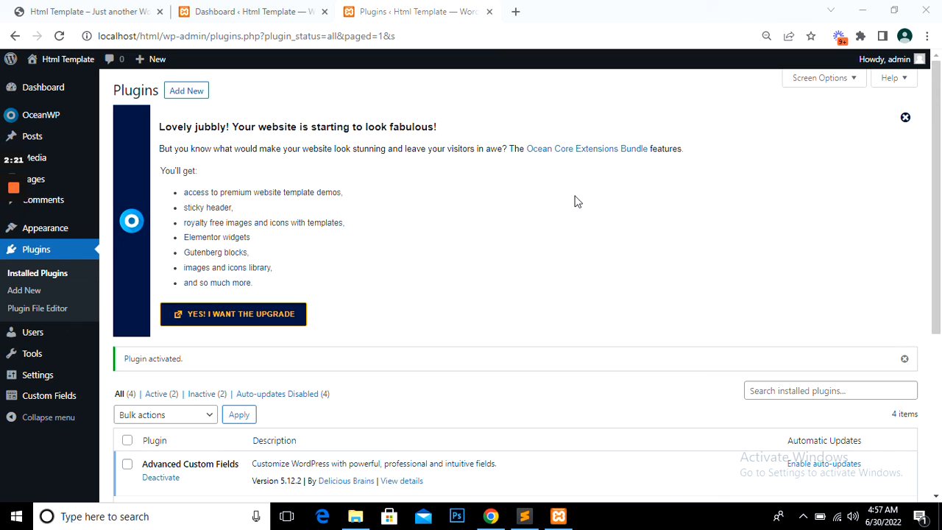
Load the Custom Fields page from the installed plugins screen and return to the WordPress dashboard tab
scroll(582, 204, "down", 4)
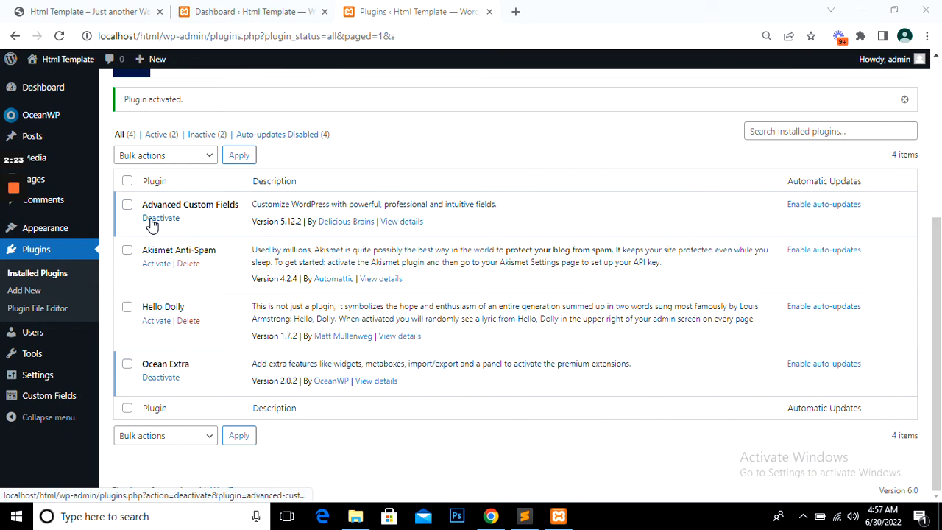
mouse_move(10, 402)
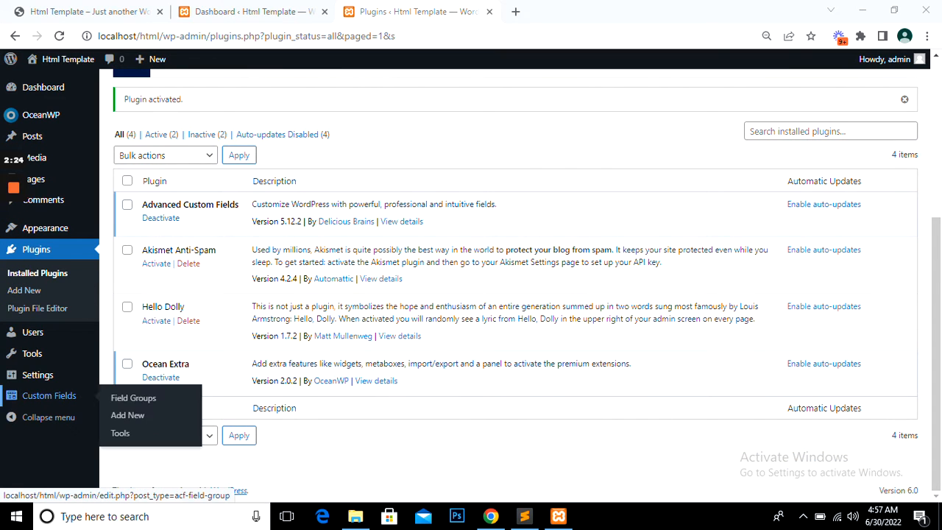
left_click(34, 403)
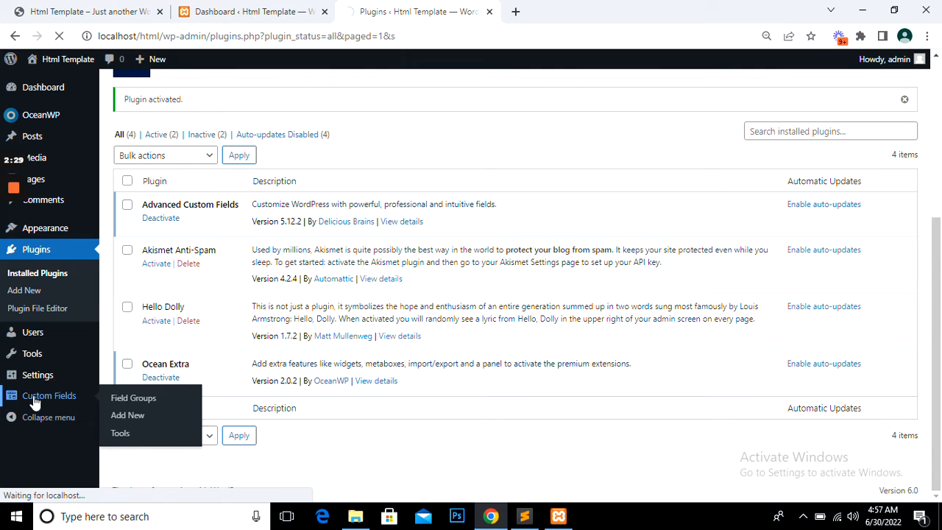
left_click(214, 11)
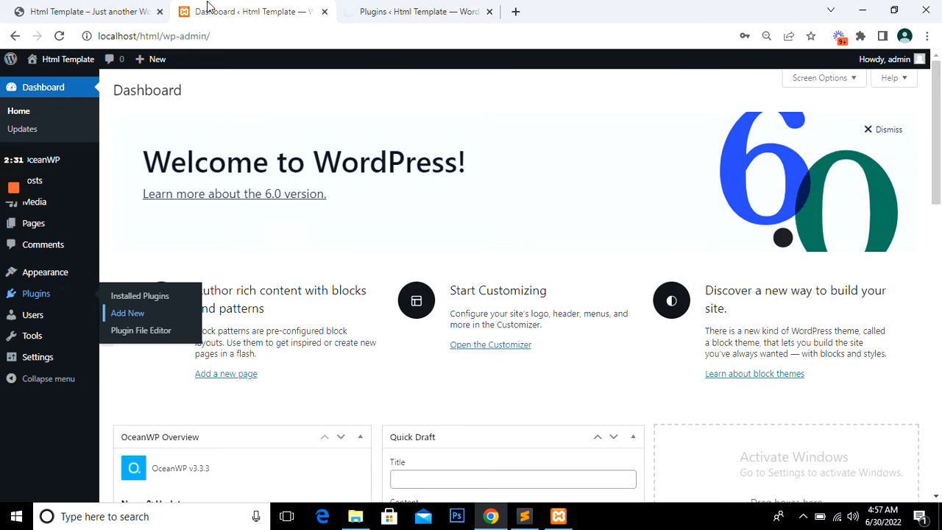
Create a new Advanced Custom Fields field group titled "Home Page - Extra Fields"
left_click(42, 7)
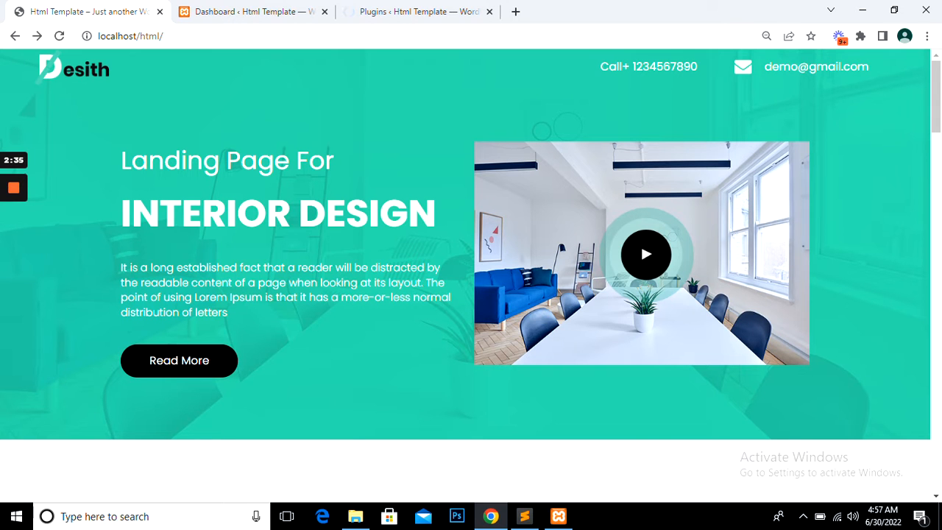
left_click(449, 9)
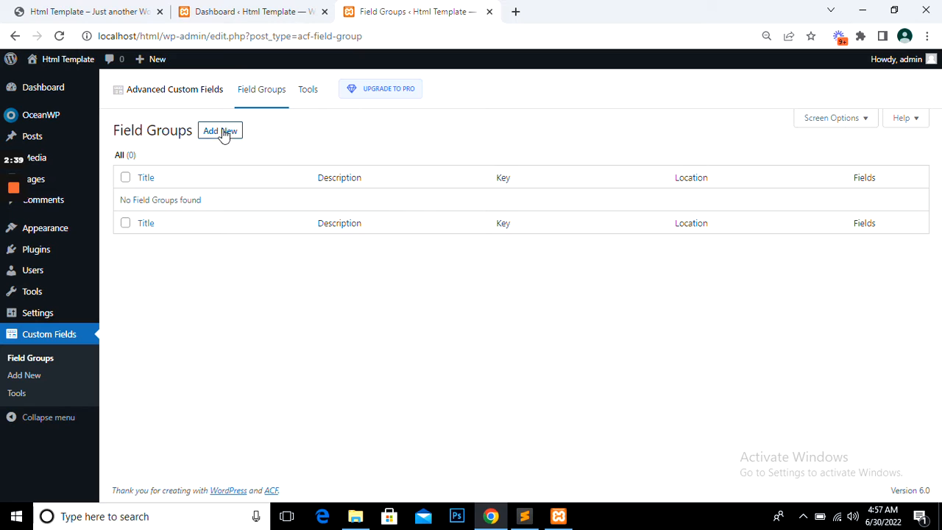
left_click(220, 130)
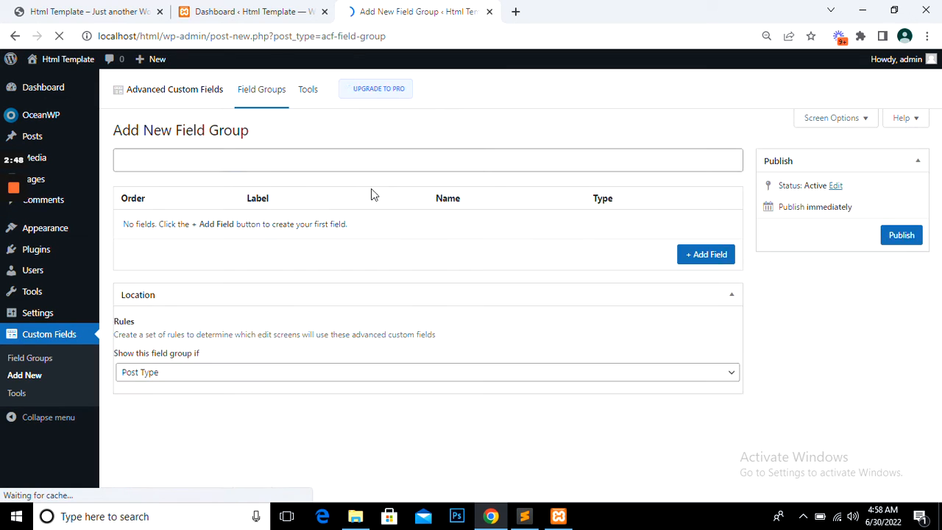
type("Home E")
key("BackSpace")
type("Page ")
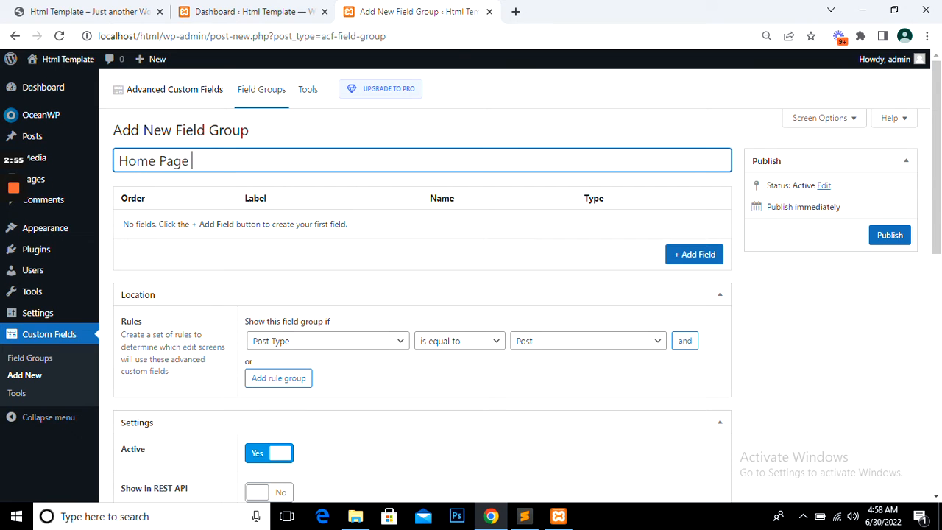
type("- Extra Field")
key("Tab")
left_click(265, 160)
type("a")
key("BackSpace")
type("s")
Add a Text field labelled "Hero Heading 1" with the field name hero_heading_1 to the group
left_click(701, 258)
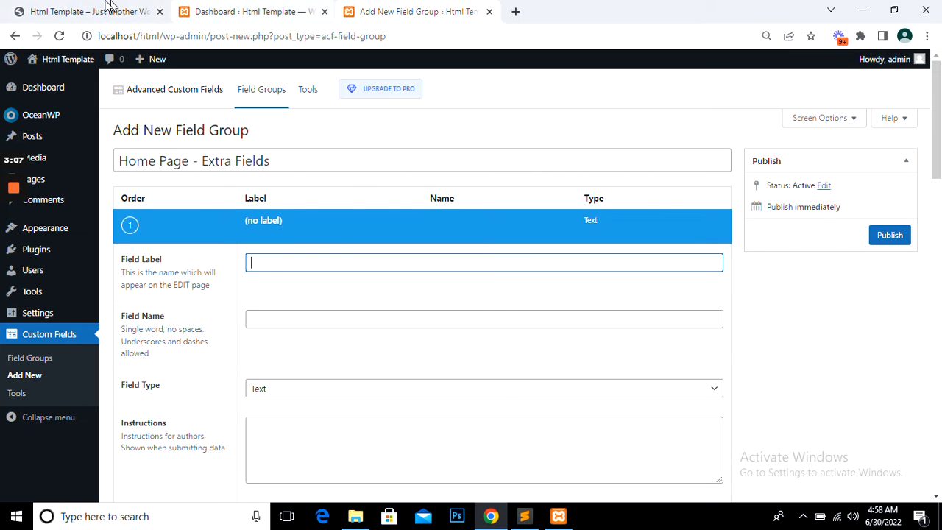
left_click(139, 11)
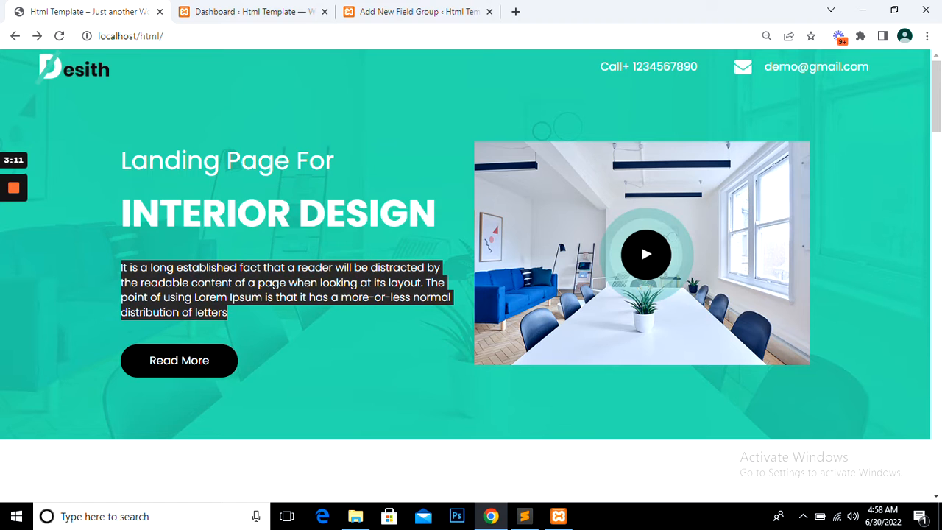
left_click(378, 20)
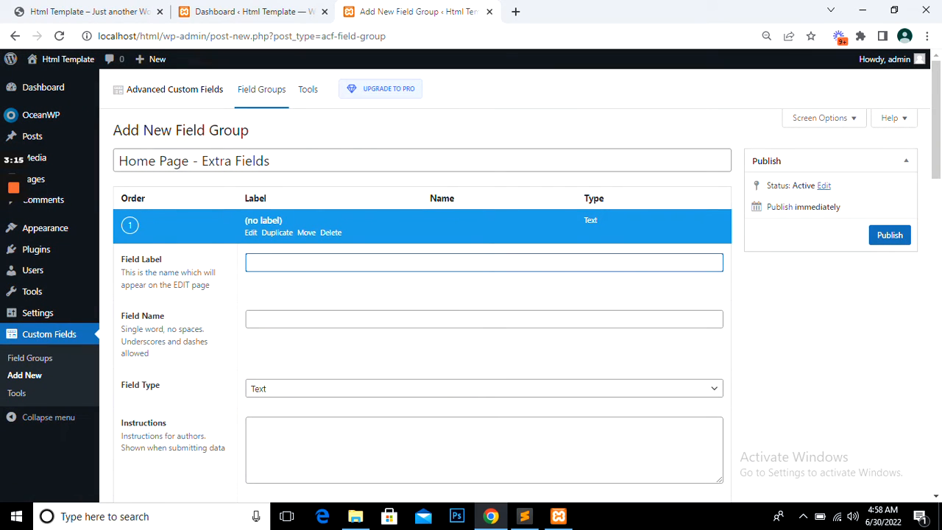
type("Hero")
type("_hear")
type("ing")
key("BackSpace")
key("BackSpace")
key("BackSpace")
type("Heading 1")
key("Tab")
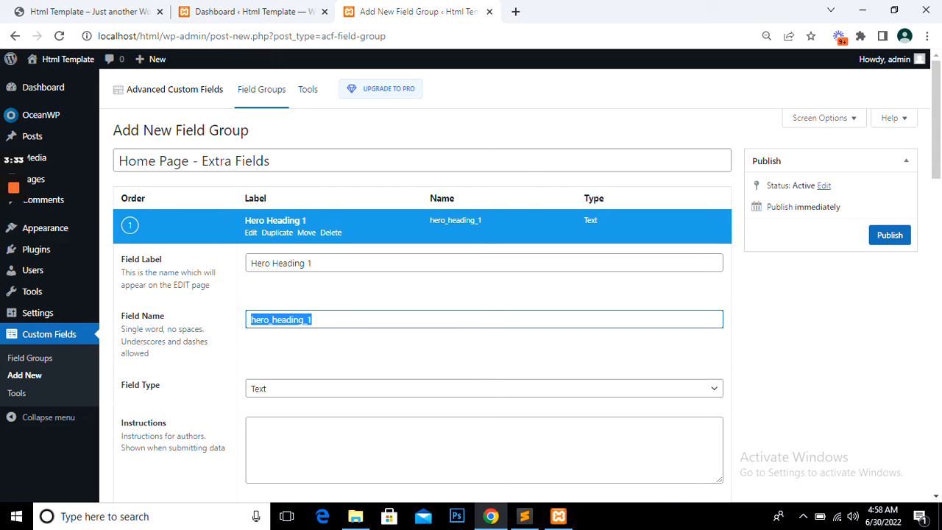
left_click(294, 387)
left_click(295, 388)
scroll(294, 388, "down", 1)
scroll(261, 309, "down", 1)
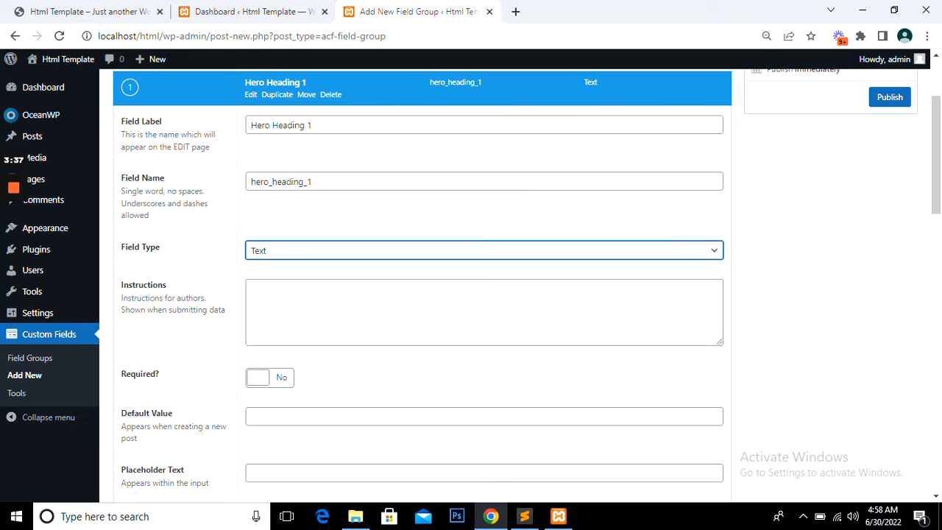
Reload the site's front page and return to the new field group
left_click(116, 6)
right_click(160, 84)
left_click(213, 125)
left_click(401, 9)
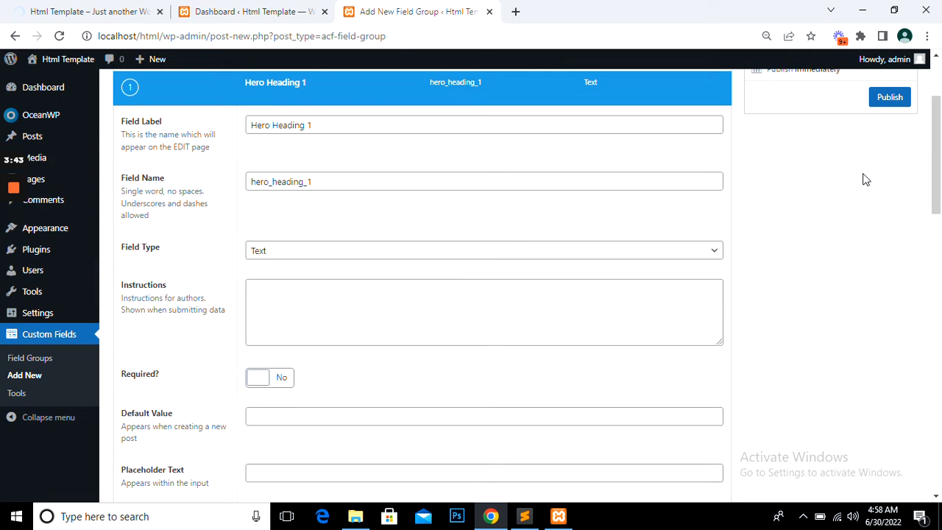
Look through the Hero Heading 1 field's settings, compare with the front page, and leave the field collapsed
scroll(719, 267, "up", 2)
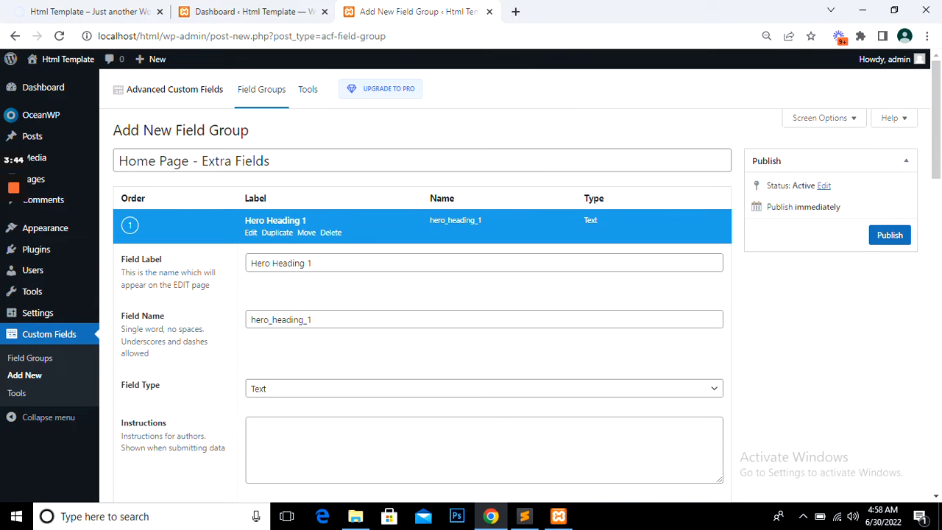
left_click(261, 225)
left_click(56, 6)
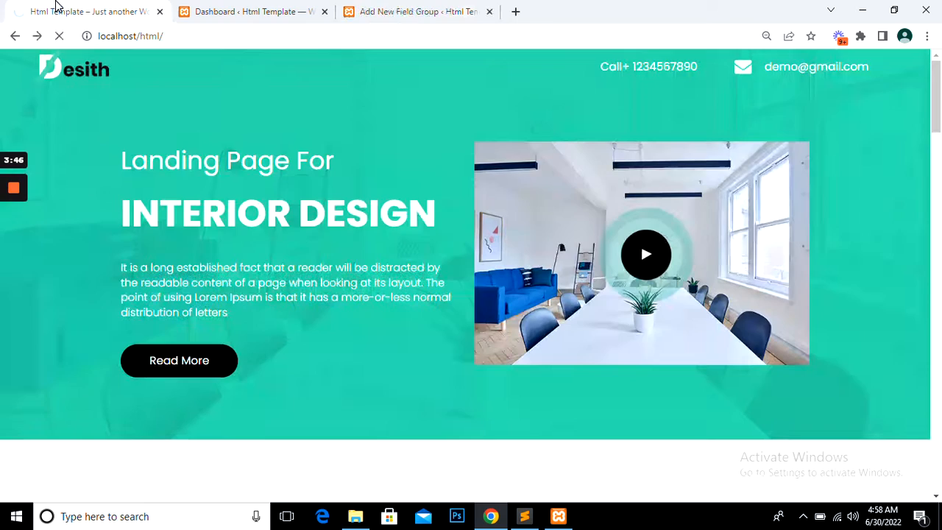
left_click(431, 9)
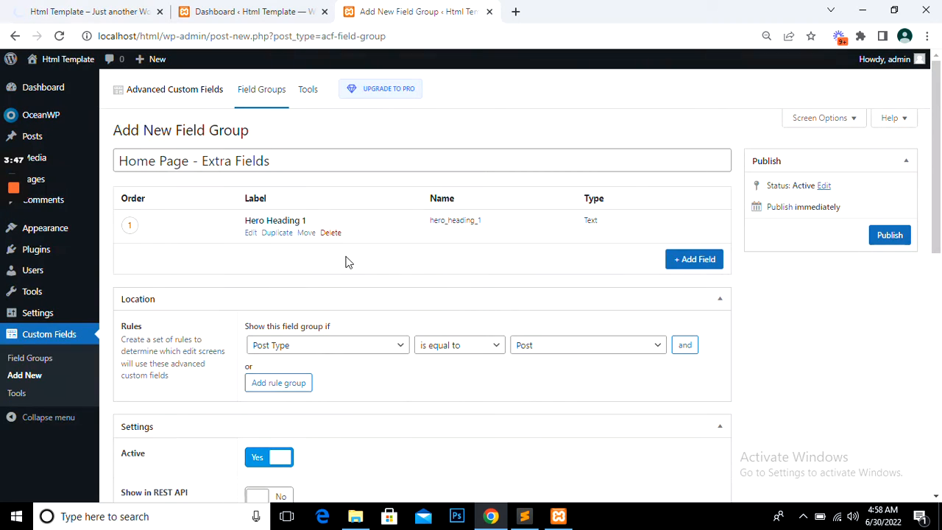
left_click(250, 231)
scroll(251, 233, "down", 4)
scroll(300, 326, "down", 4)
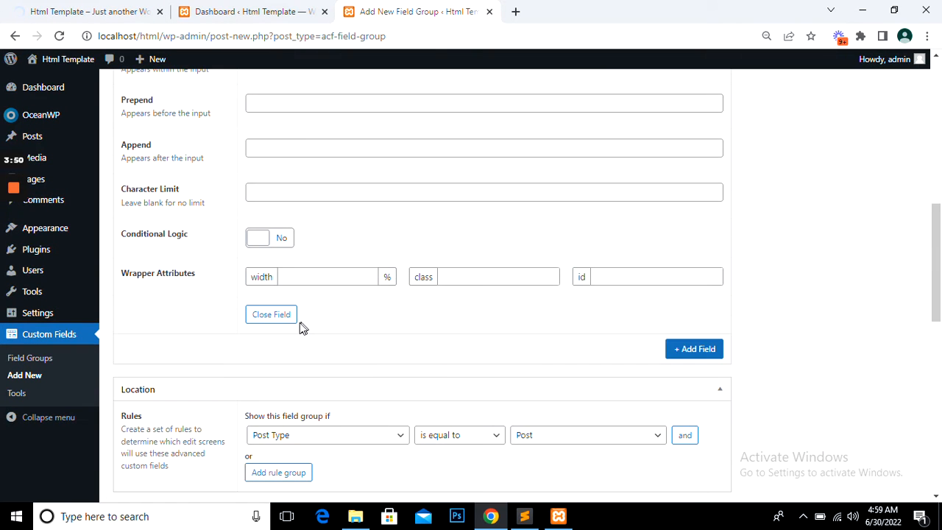
scroll(306, 254, "up", 4)
scroll(307, 250, "up", 3)
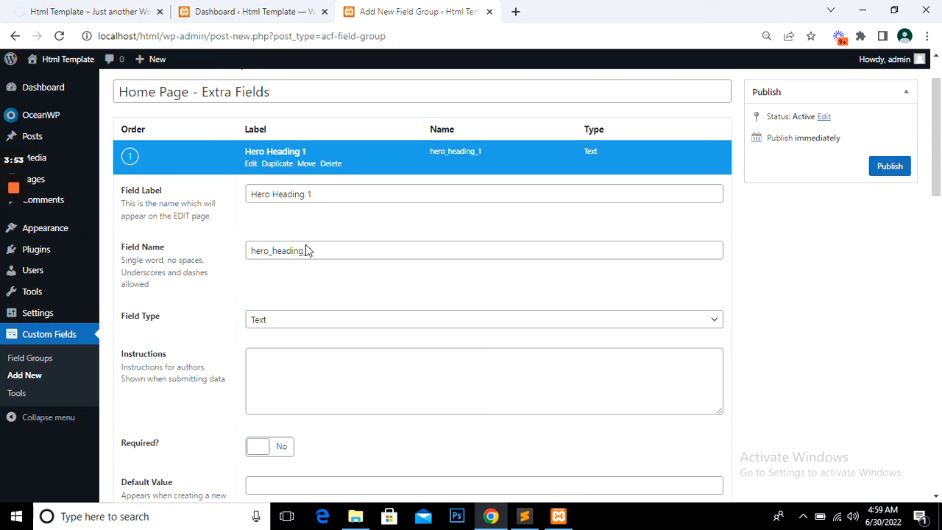
left_click(254, 153)
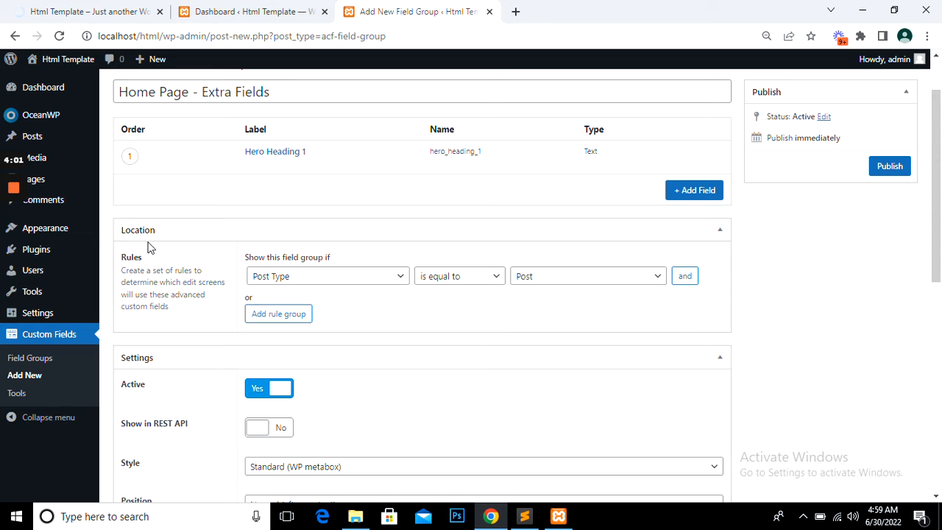
Set the field group's location rule to Page is equal to Home
left_click(271, 276)
left_click(272, 276)
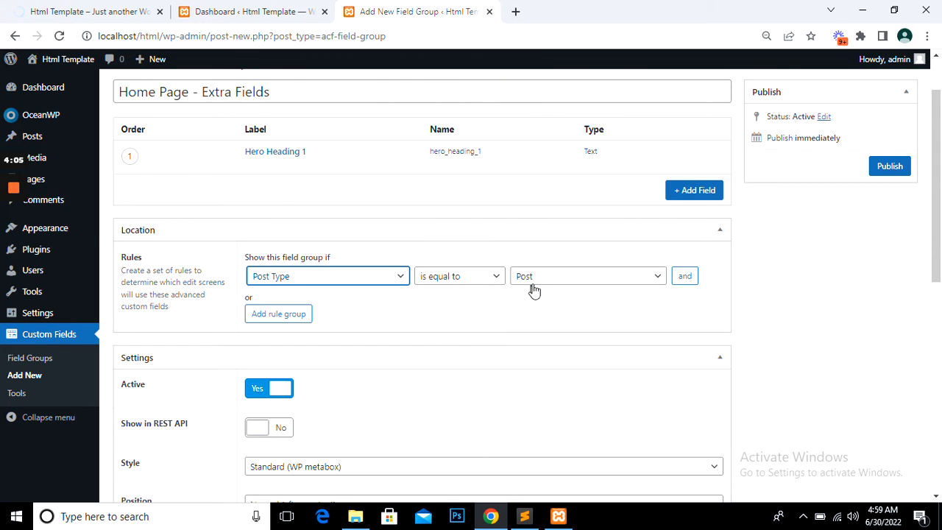
mouse_move(24, 144)
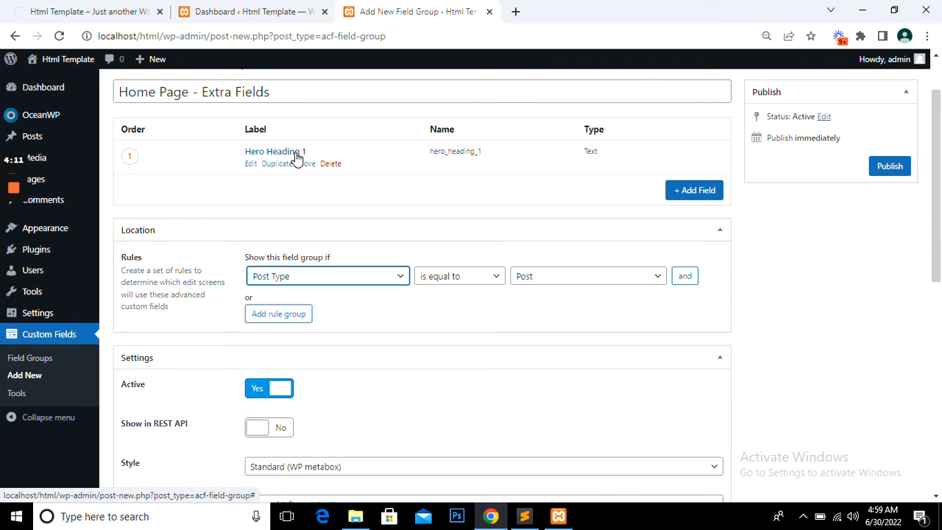
left_click(301, 281)
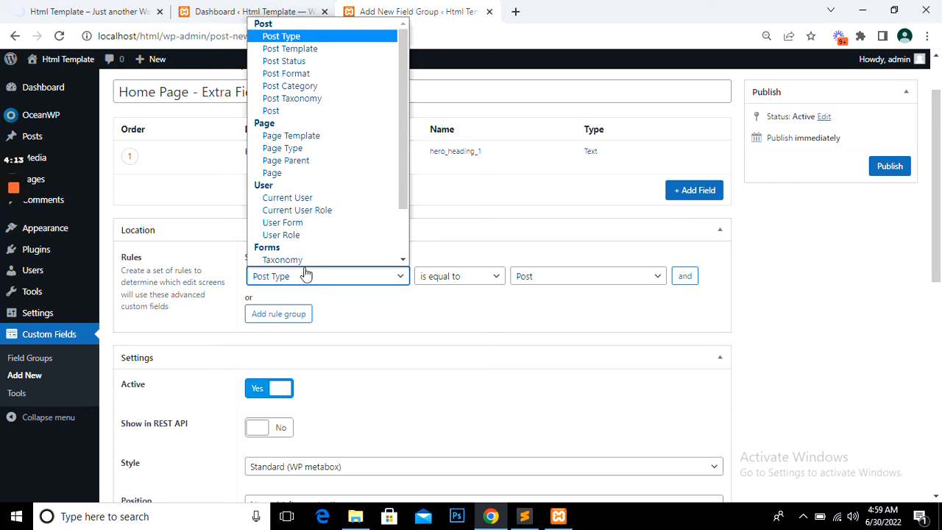
left_click(300, 175)
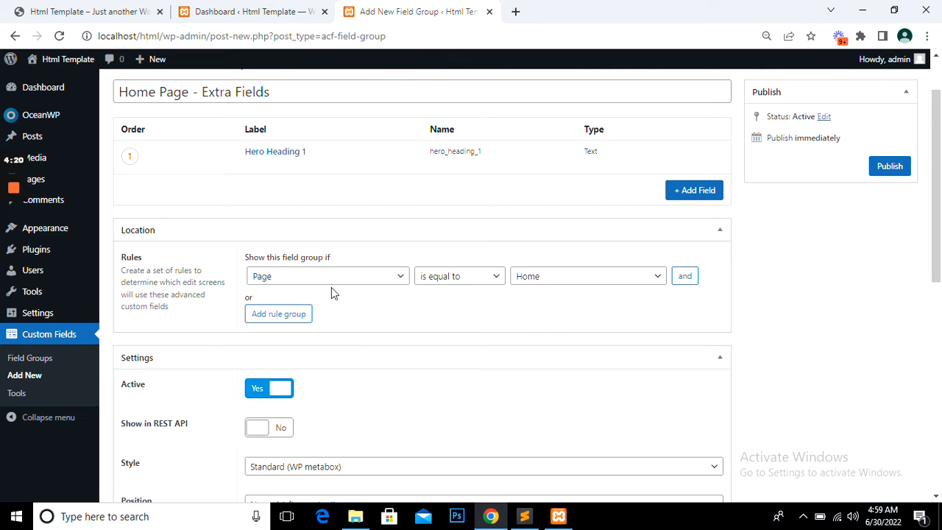
left_click(573, 276)
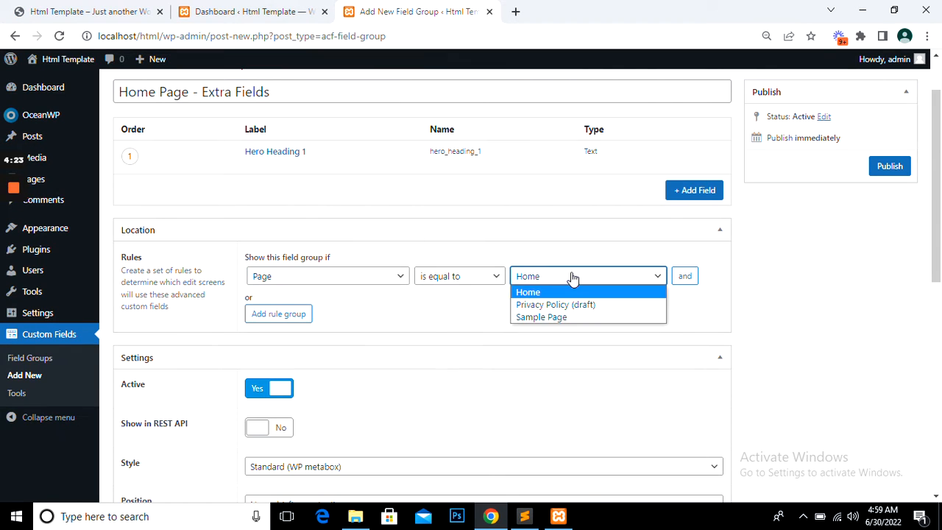
left_click(572, 277)
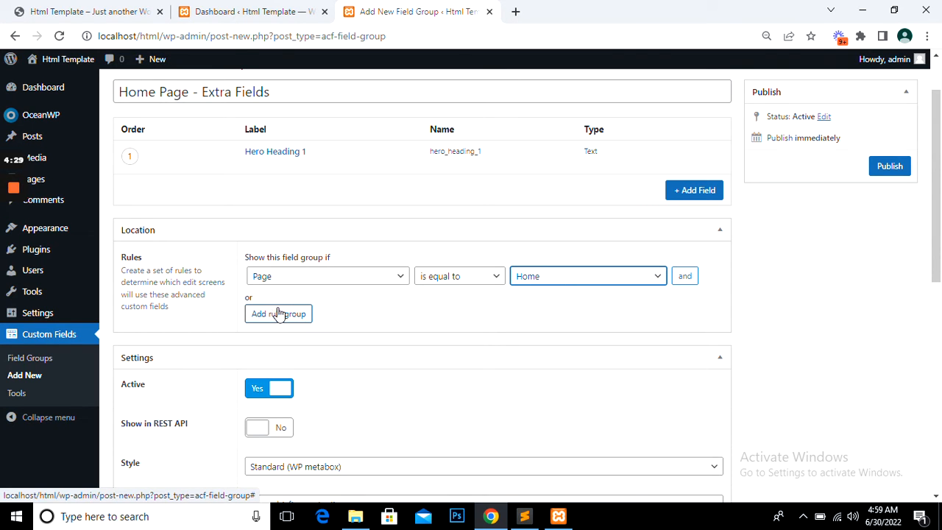
Open the Home page's edit screen in a separate browser tab from the site's front page
left_click(89, 11)
middle_click(247, 59)
left_click(197, 12)
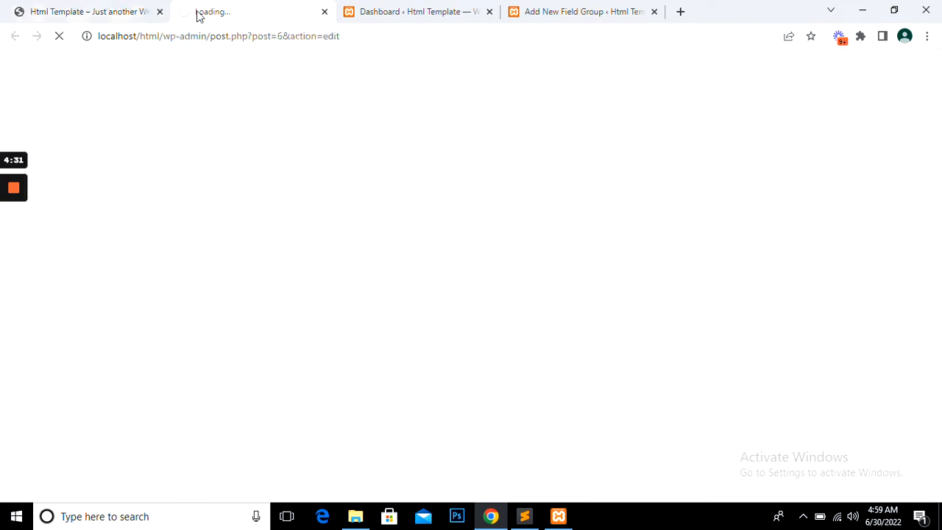
left_click(624, 9)
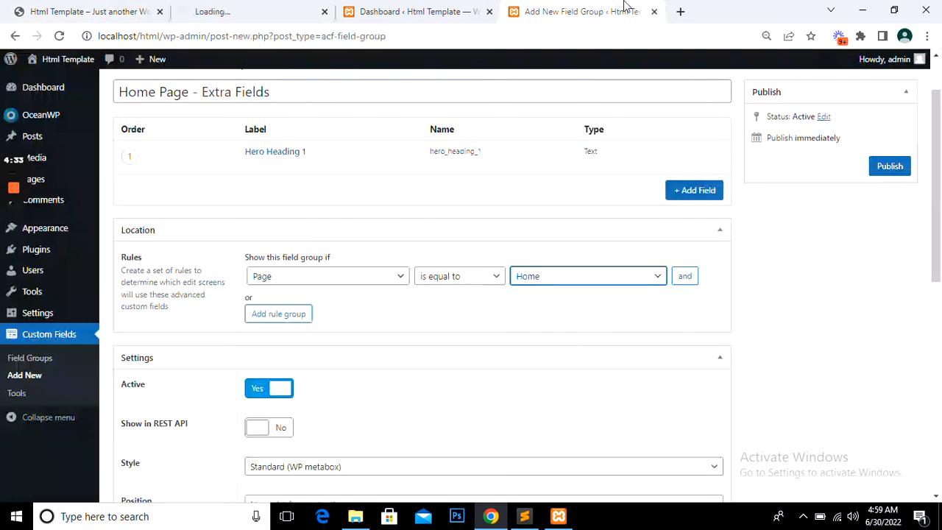
scroll(780, 298, "up", 1)
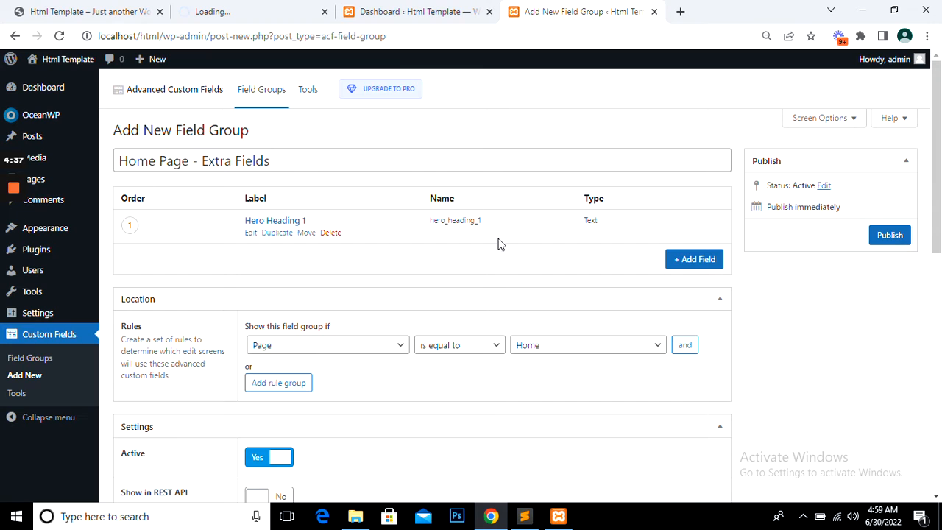
left_click(238, 7)
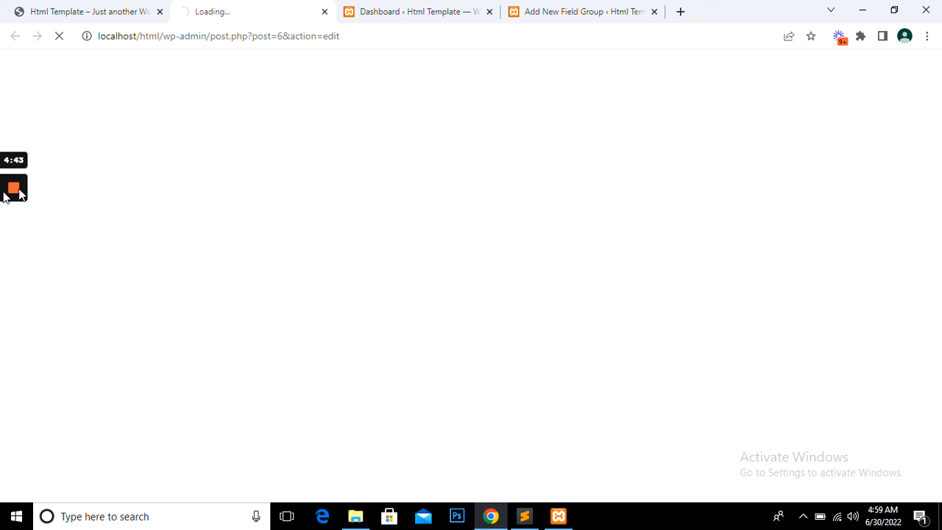
mouse_move(4, 193)
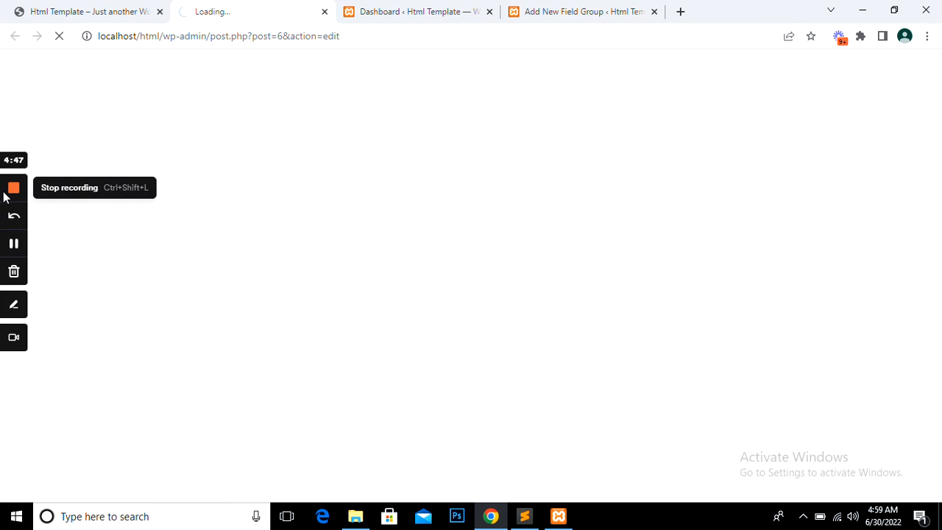
left_click(13, 244)
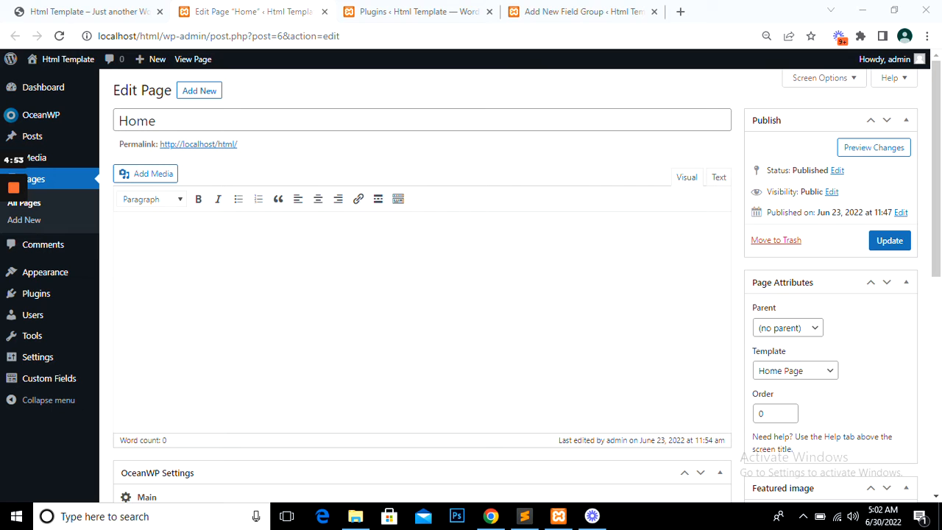
Look over the installed plugins list, including Advanced Custom Fields and Classic Editor
left_click(371, 11)
scroll(153, 399, "down", 2)
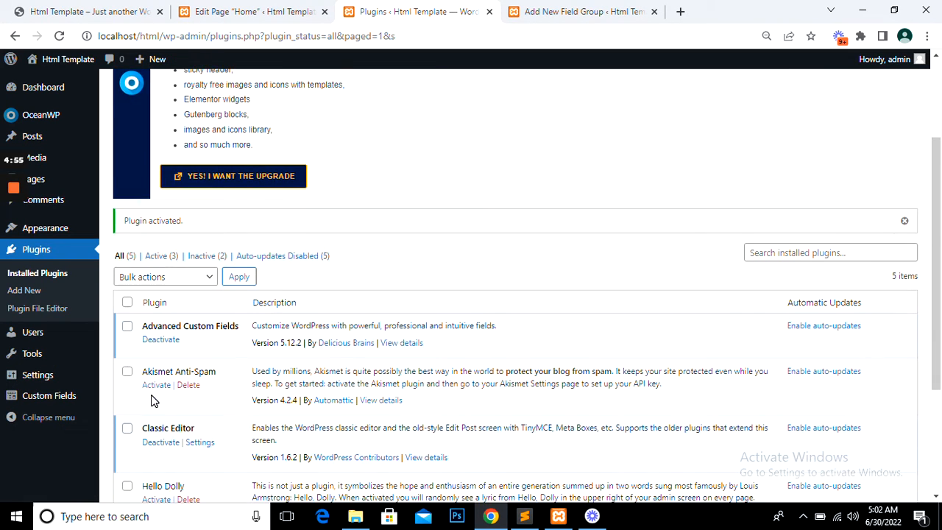
scroll(153, 400, "down", 3)
Collapse the OceanWP Settings box on the Home page's edit screen and look over the title and content areas
key("ctrl+shift+Tab")
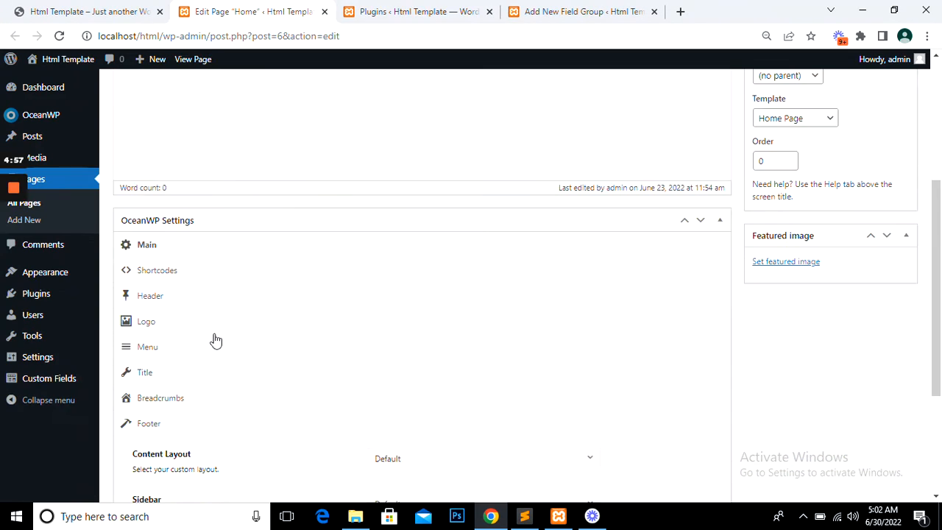
scroll(213, 339, "down", 3)
scroll(213, 338, "up", 4)
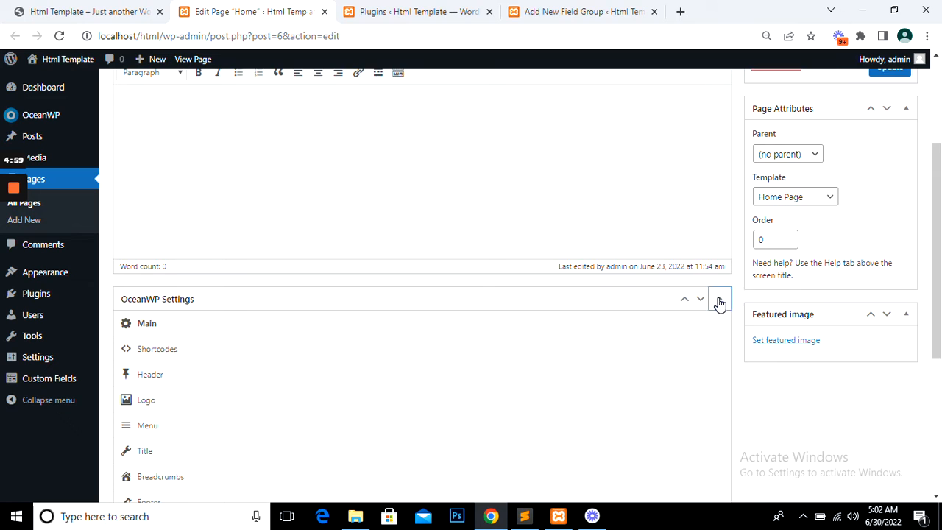
left_click(719, 302)
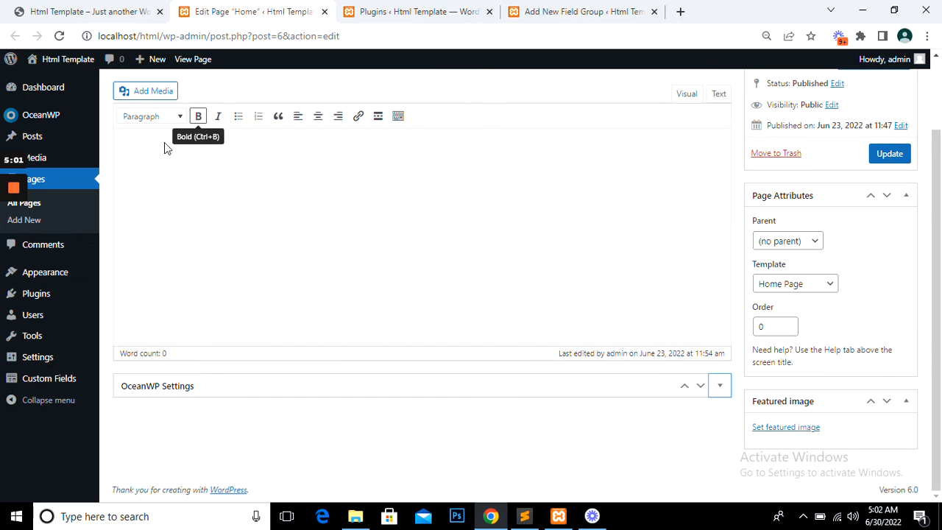
scroll(171, 140, "up", 2)
left_click(221, 120)
left_click(269, 145)
scroll(822, 242, "down", 1)
scroll(823, 243, "down", 1)
scroll(810, 317, "up", 2)
Publish the "Home Page - Extra Fields" field group
left_click(586, 9)
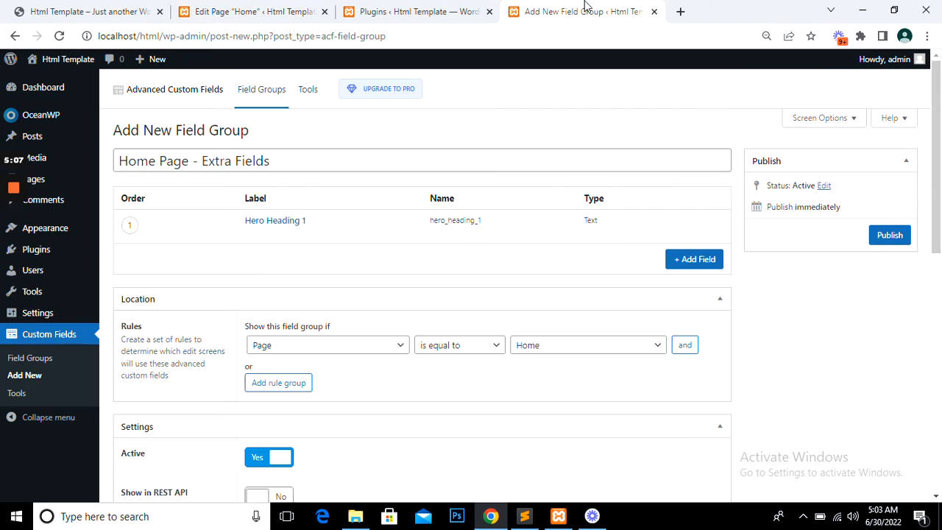
left_click(889, 237)
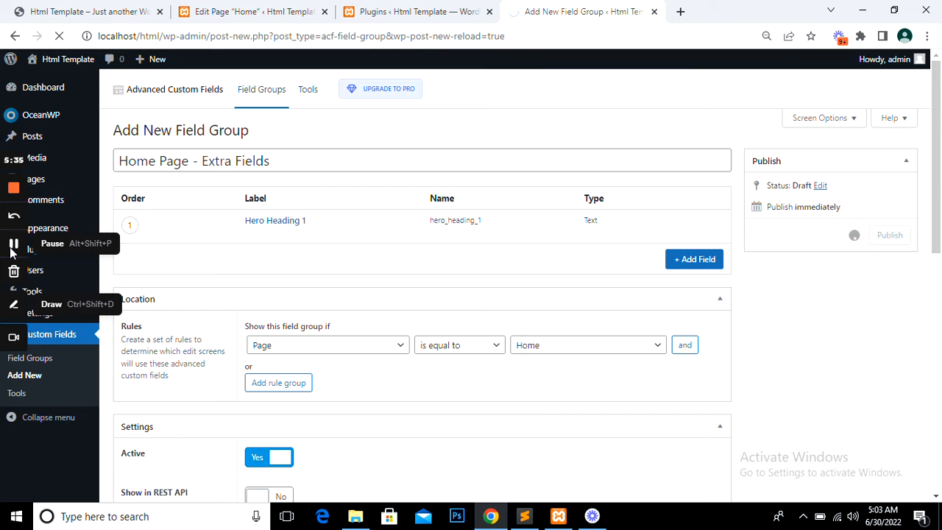
left_click(13, 245)
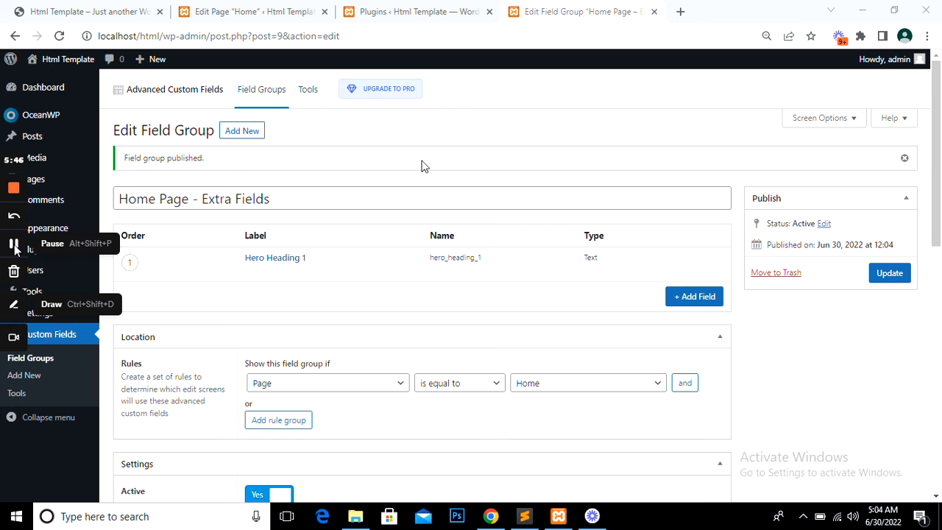
Reload the Home page's edit screen so that it picks up the published field group
left_click(881, 360)
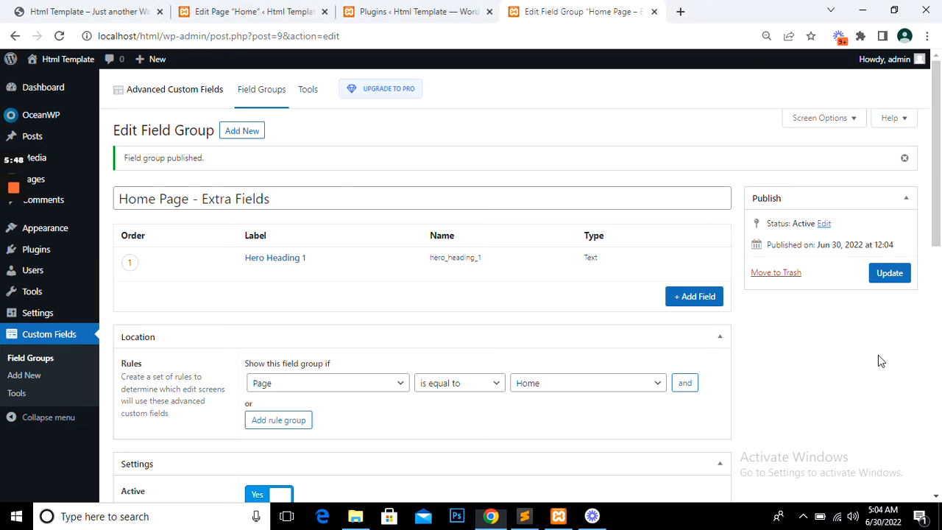
left_click(225, 11)
right_click(227, 9)
left_click(254, 80)
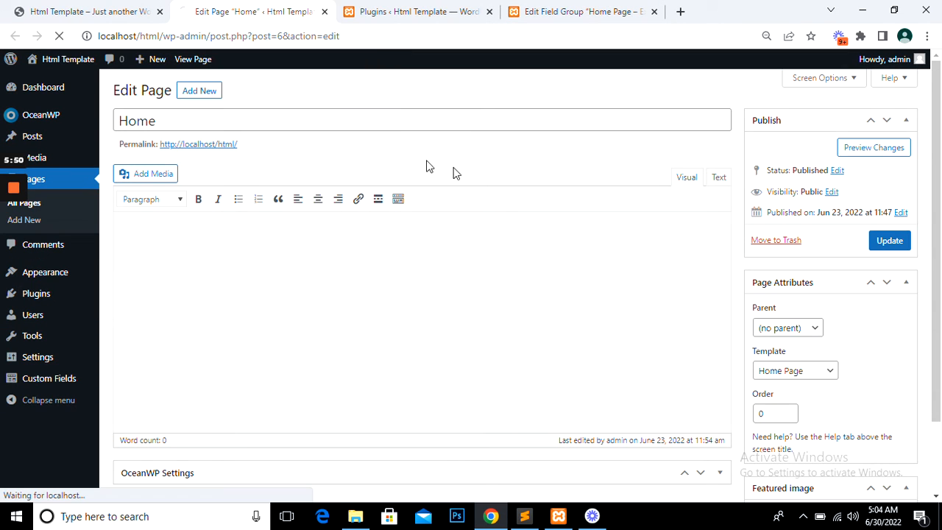
Look over the hero section on the site's front page and return to the field group
left_click(582, 11)
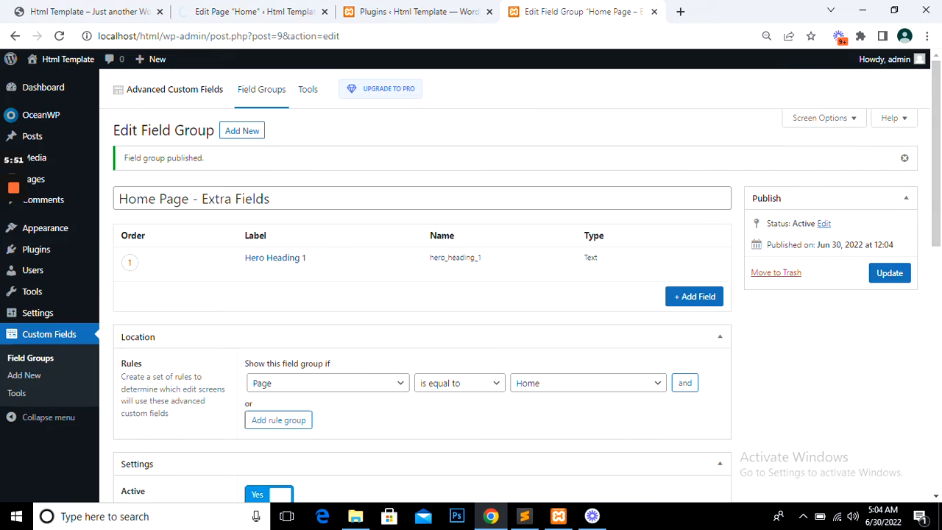
left_click(43, 9)
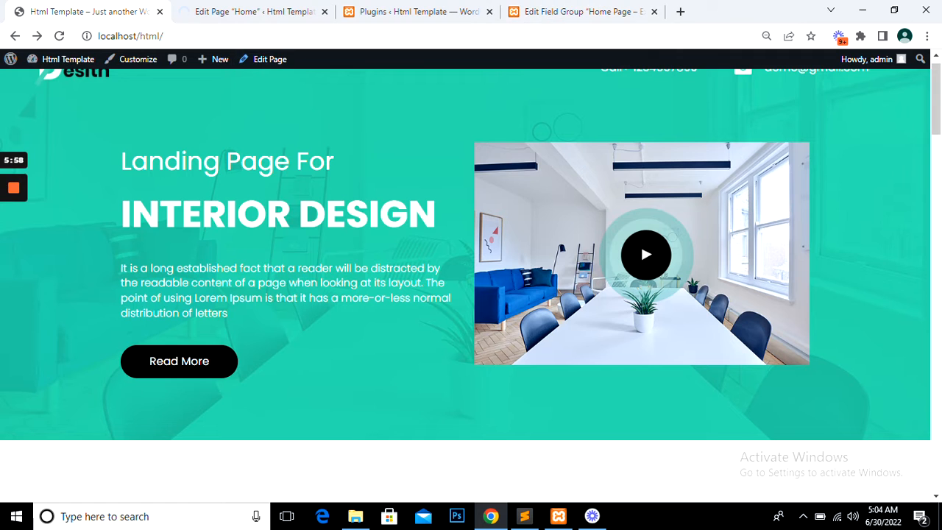
left_click(545, 6)
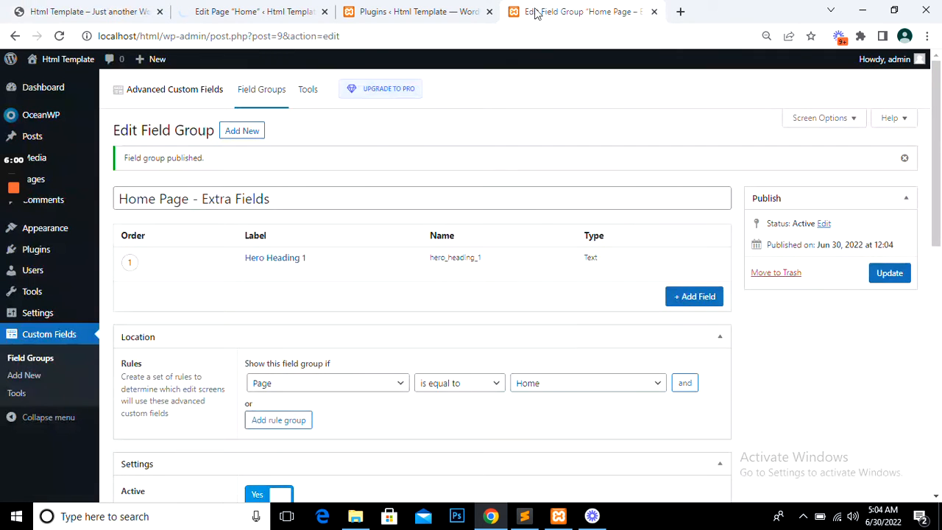
Add a text field labelled "Hero Heading 2" with the name hero_heading_2 to the field group
scroll(273, 287, "down", 2)
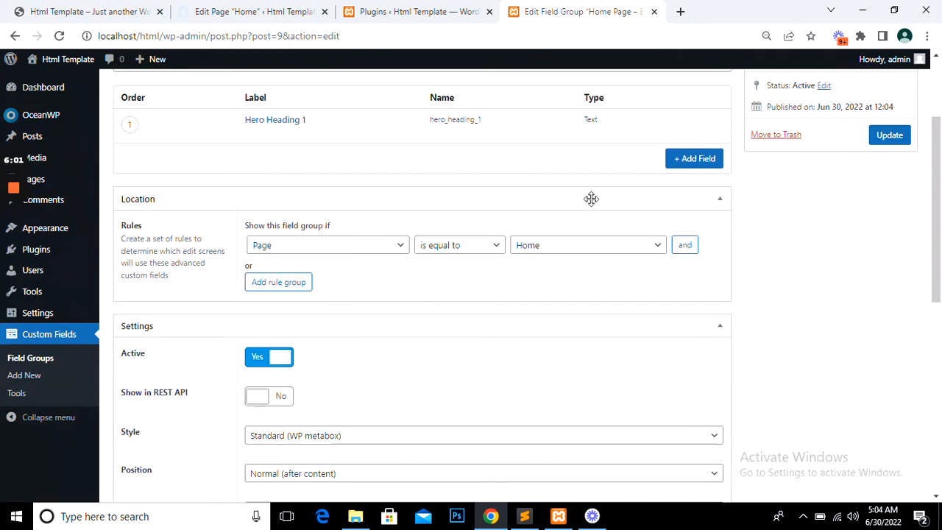
left_click(699, 160)
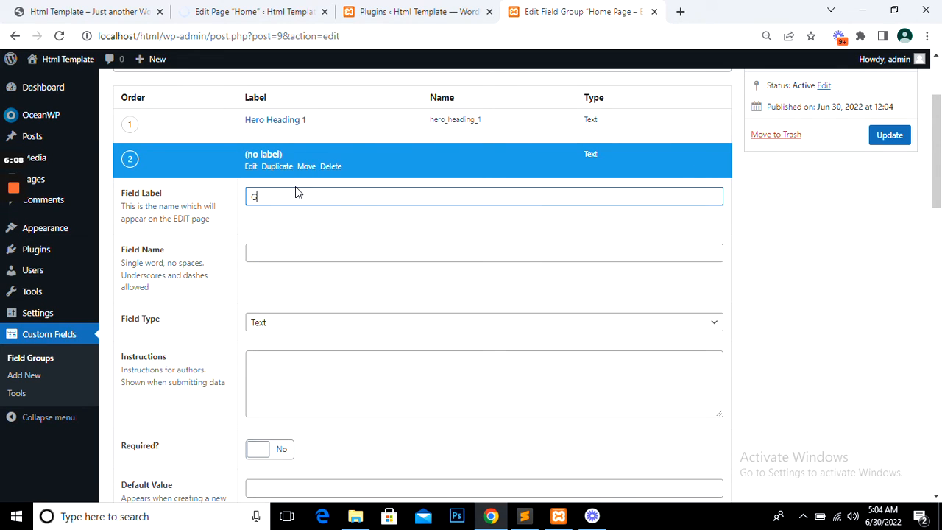
type("Hero Heading 2")
key("Tab")
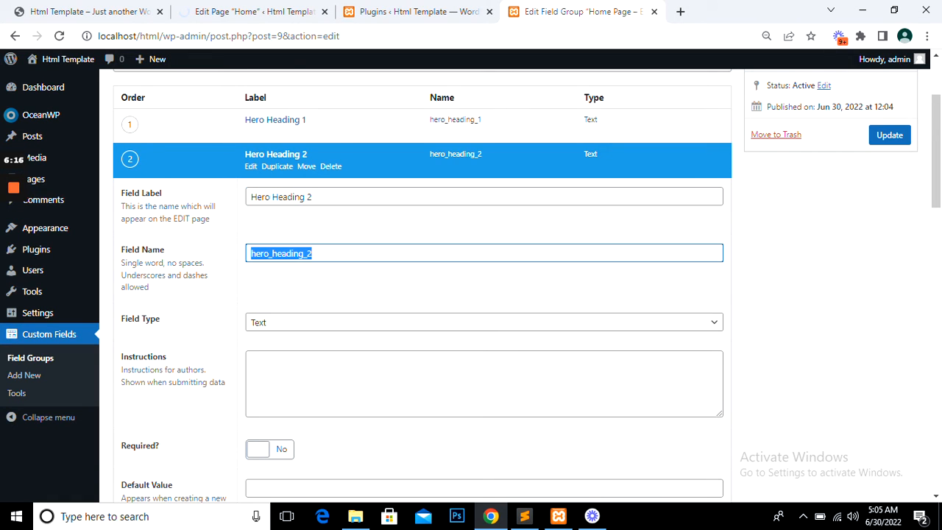
scroll(260, 267, "down", 1)
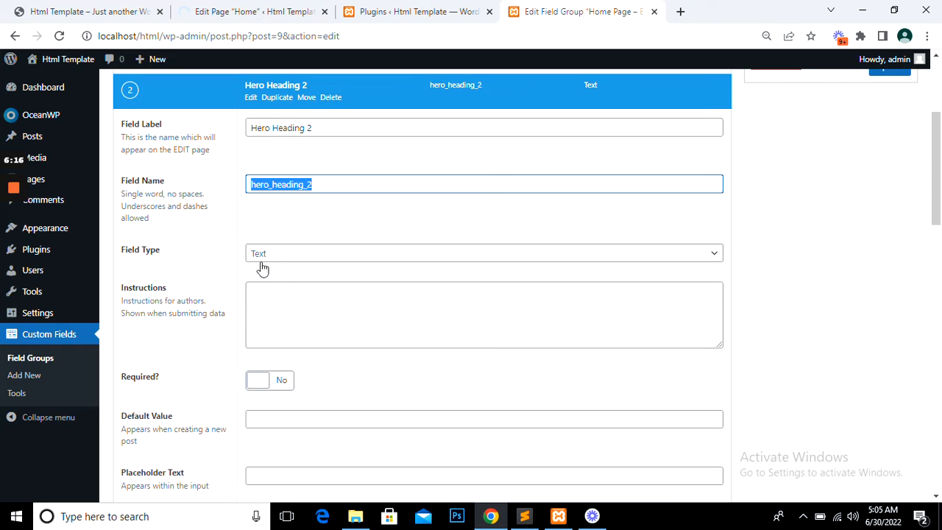
left_click(269, 89)
Add a field labelled "Hero Content" named hero_content and set its field type to Wysiwyg Editor
left_click(688, 124)
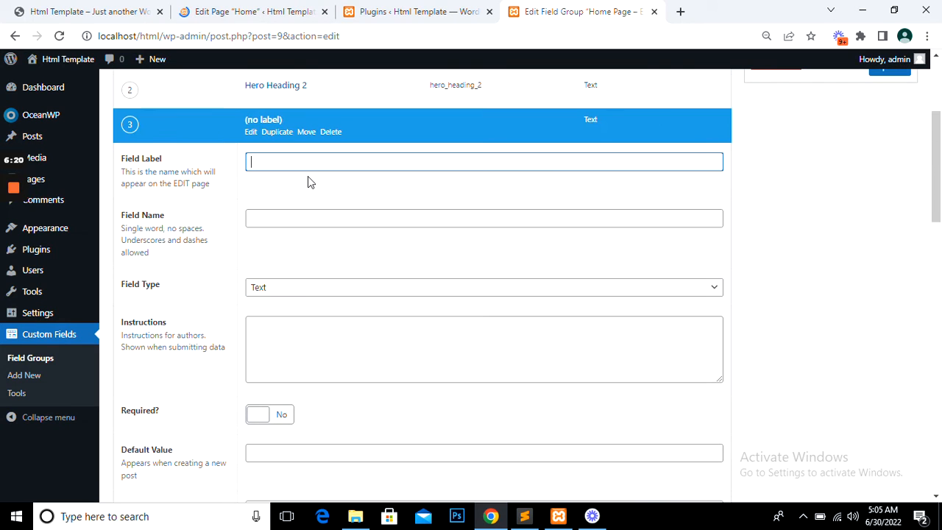
type("Hero Content")
key("Tab")
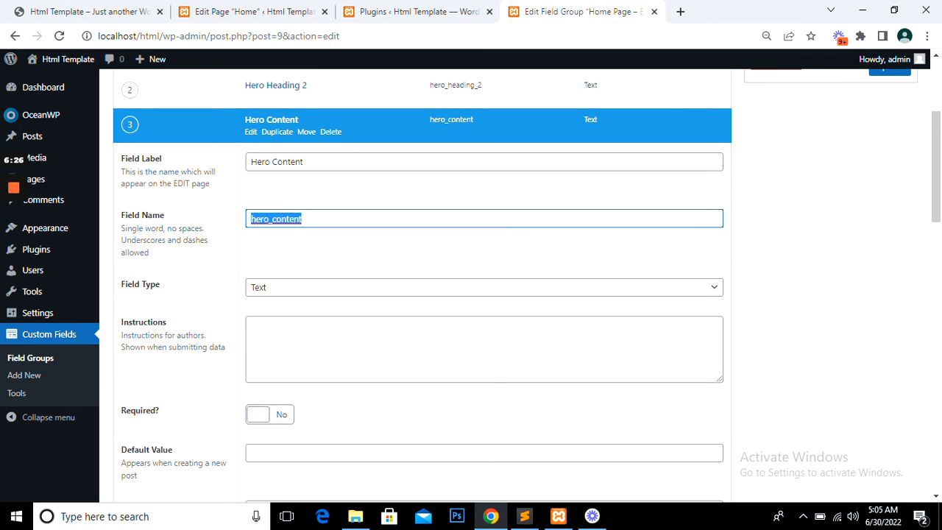
left_click(286, 287)
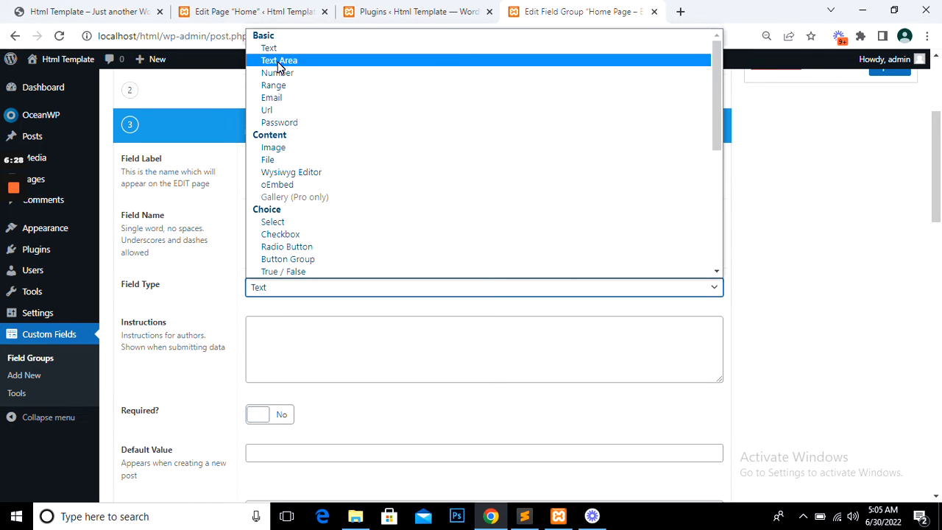
left_click(288, 174)
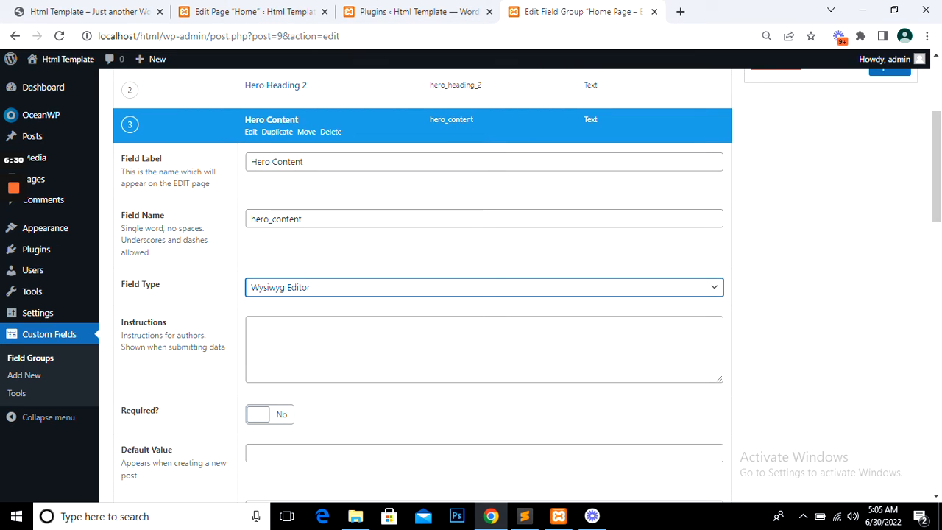
key("Tab")
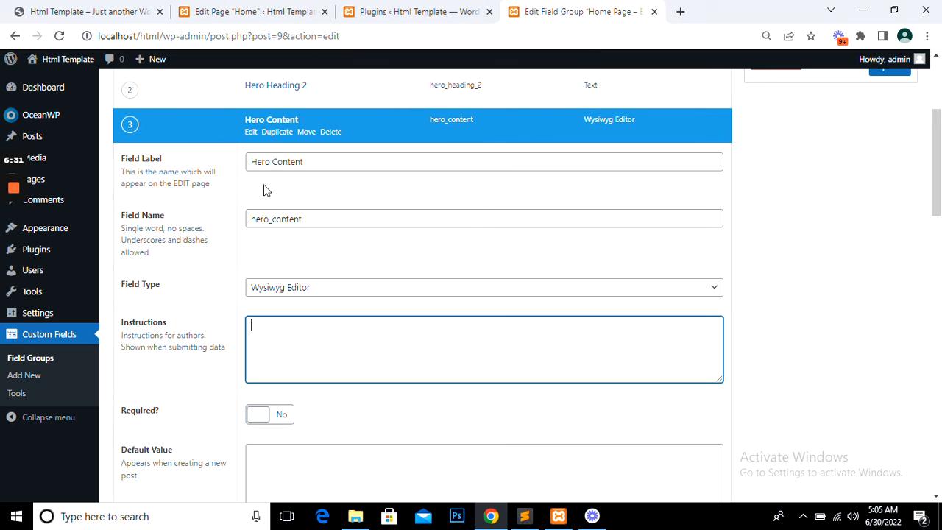
left_click(269, 122)
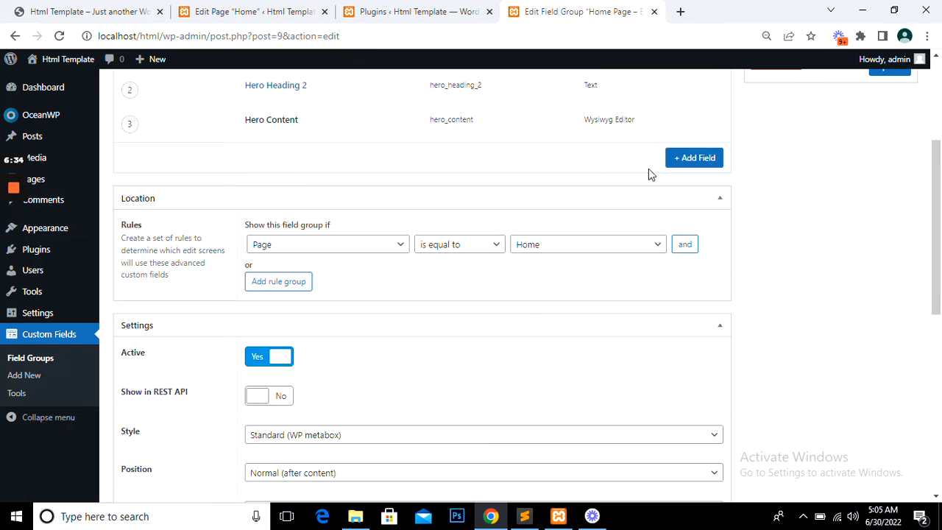
Add a text field labelled "Hero Button Text" with the name hero_button_text to the field group
left_click(673, 158)
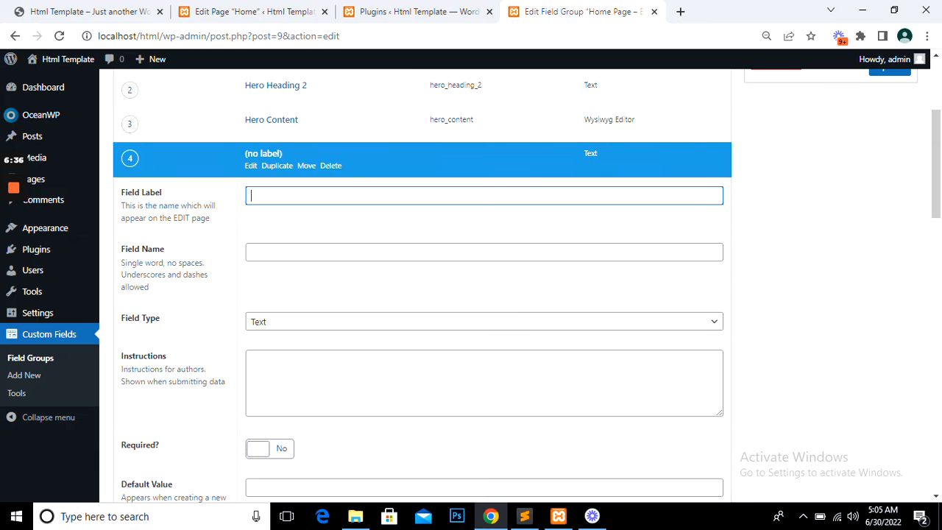
type("Button")
key("BackSpace")
key("BackSpace")
key("BackSpace")
key("BackSpace")
type("Hero Button Text")
key("Tab")
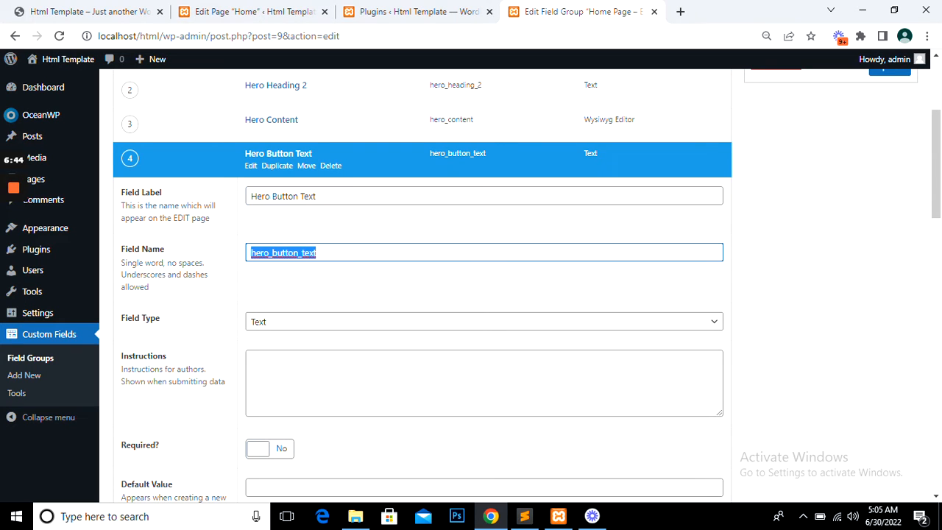
left_click(271, 156)
Add a field labelled "Hero Button Url" named hero_button_url and set its field type to Url
left_click(697, 196)
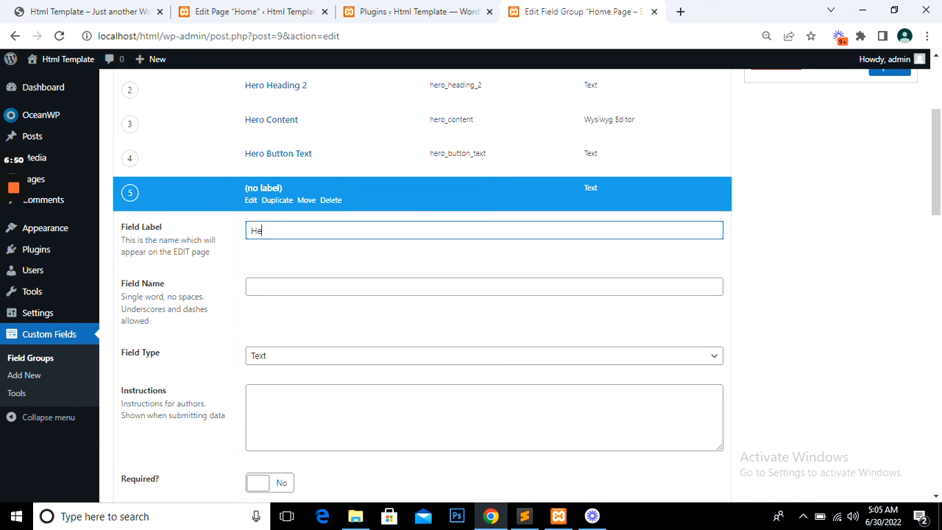
type("n U")
key("Tab")
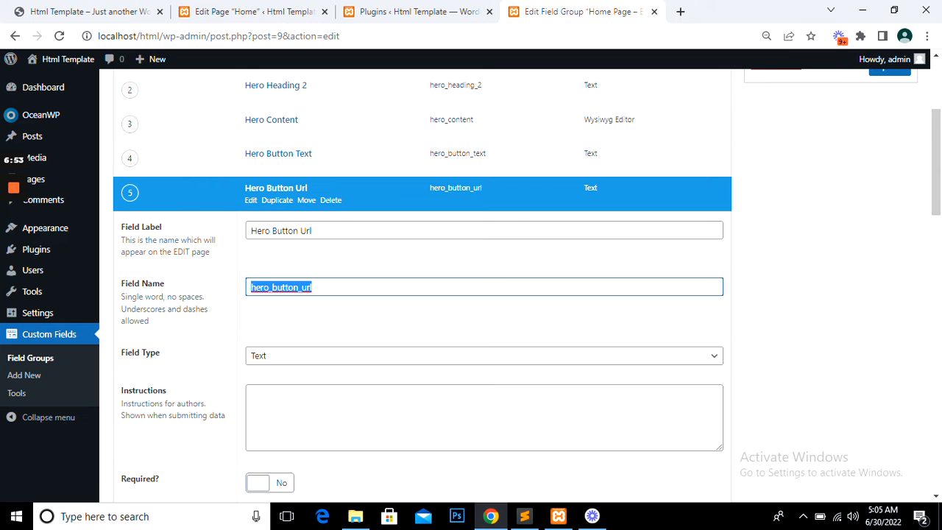
left_click(283, 360)
left_click(272, 178)
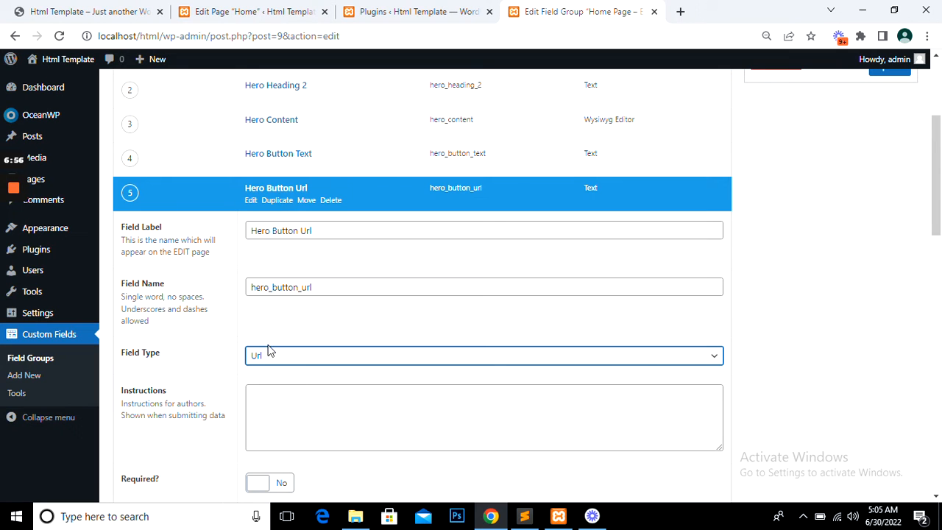
left_click(270, 192)
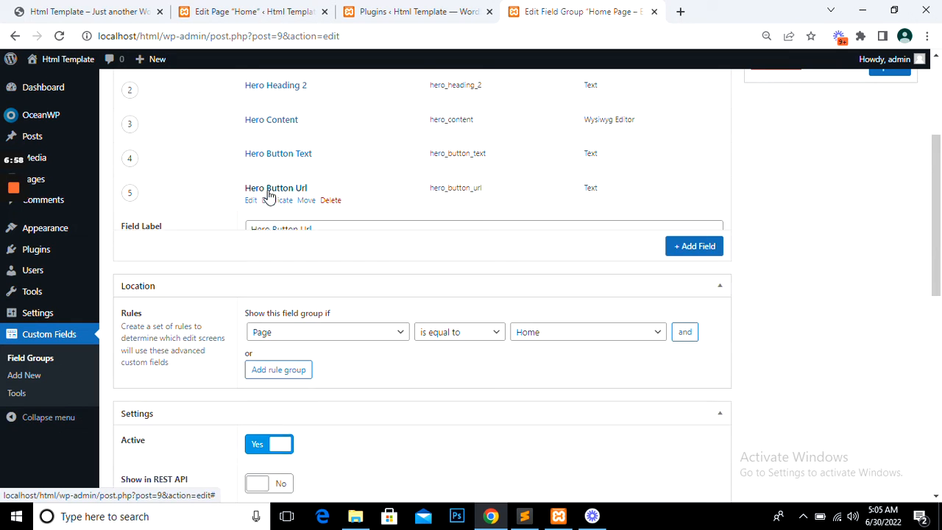
Update the field group and place the cursor in the Hero Heading 1 field on the Home page's edit screen
scroll(713, 223, "up", 3)
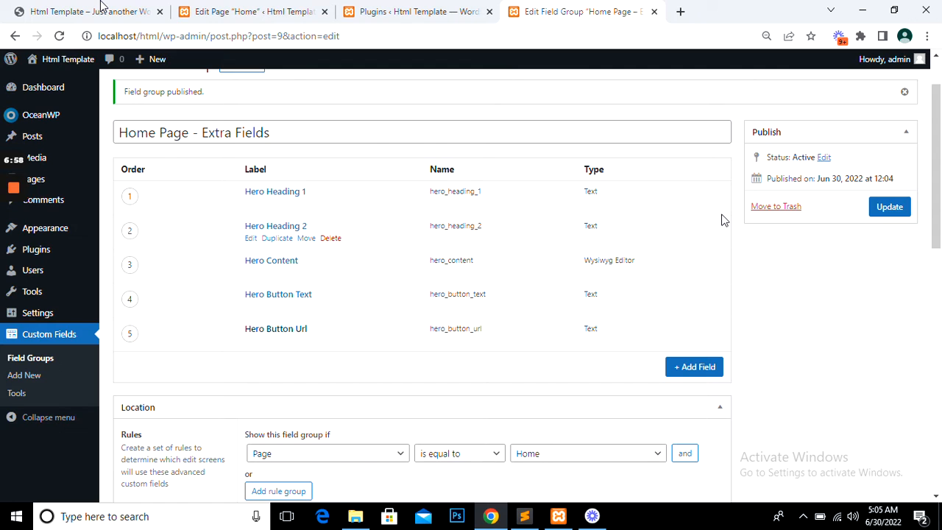
left_click(212, 11)
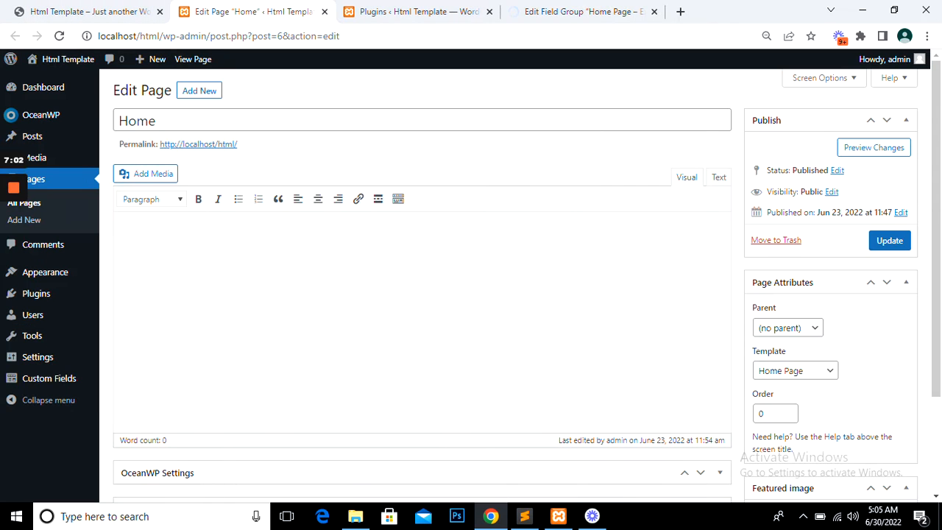
scroll(170, 368, "down", 2)
left_click(170, 430)
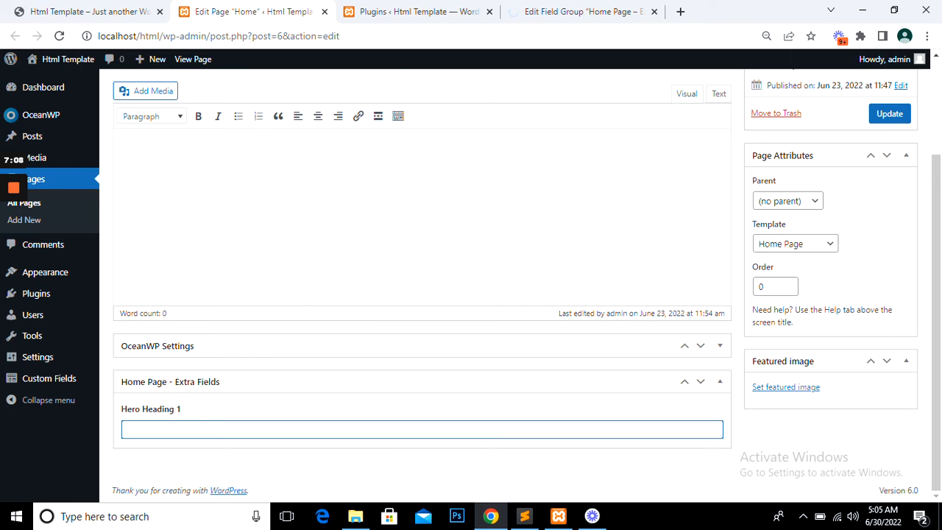
Search home-test-page-template.php in Sublime Text for the front page's first hero heading, "Landing Page For"
left_click(524, 516)
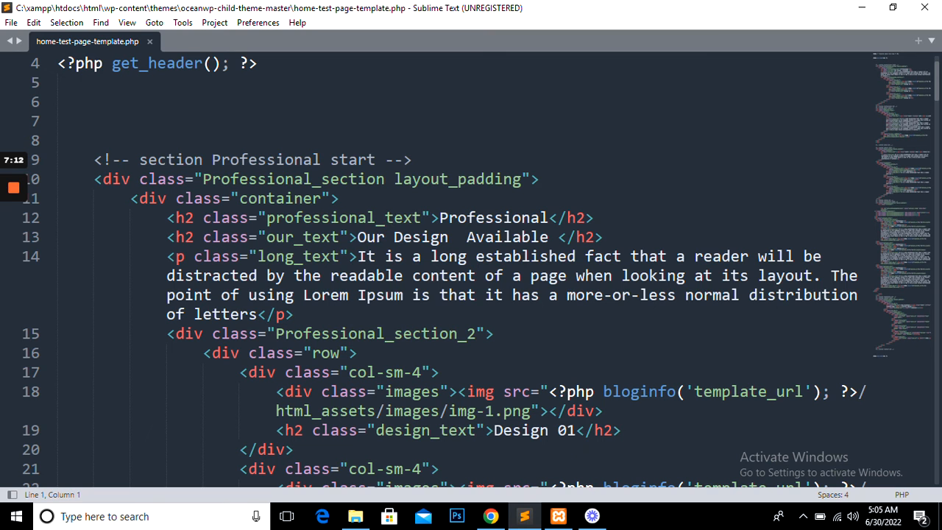
left_click(490, 516)
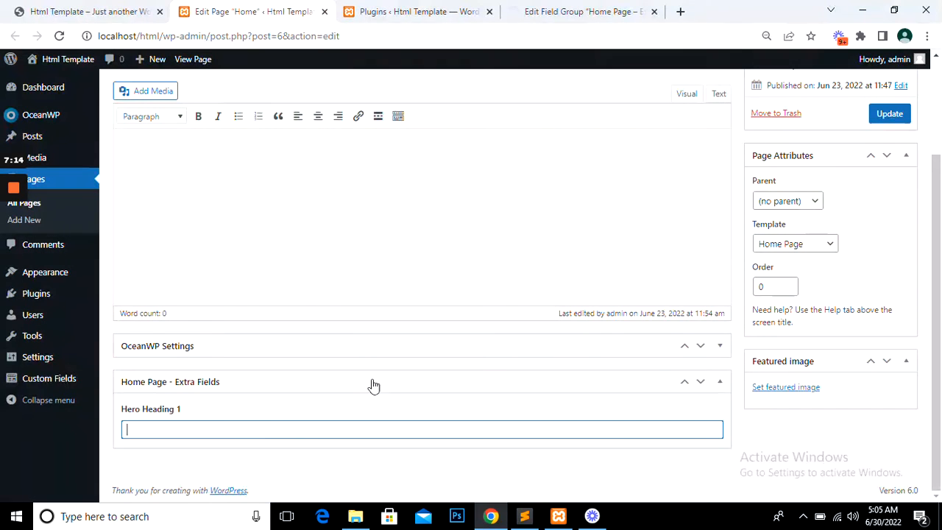
left_click(55, 5)
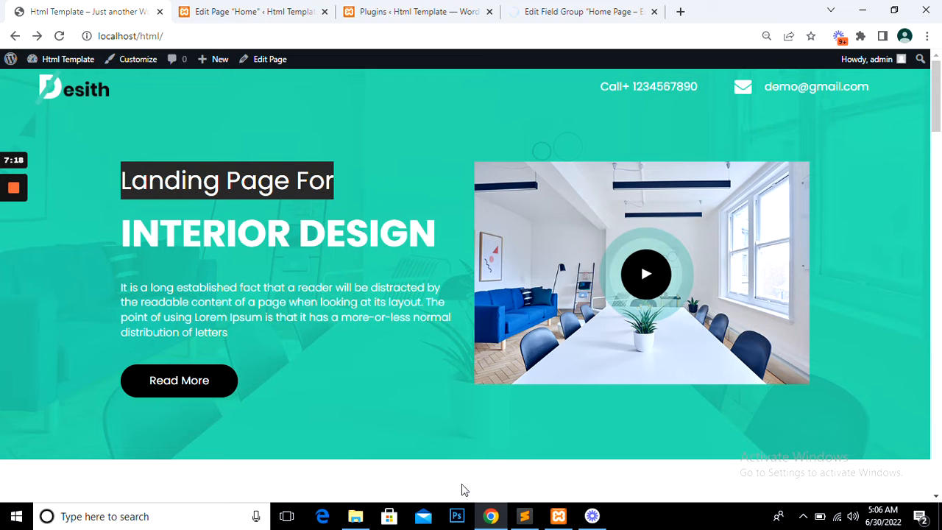
left_click(524, 515)
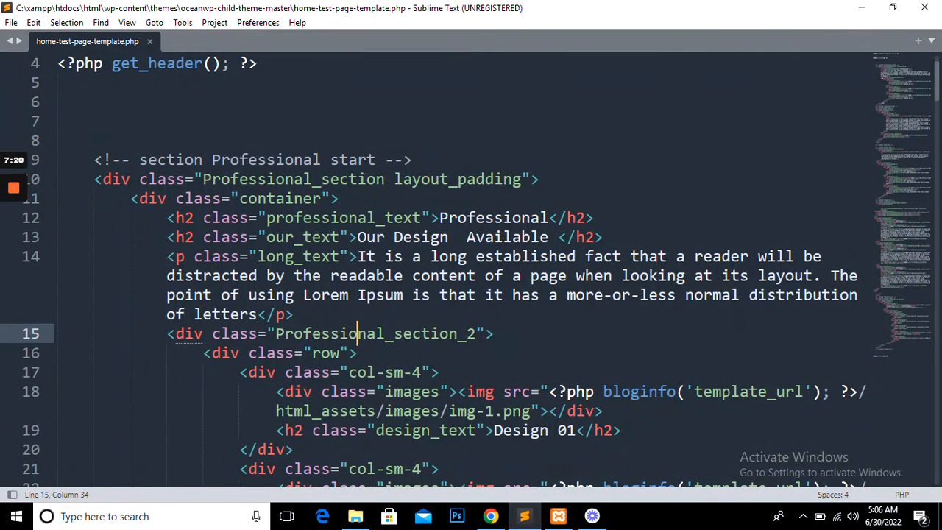
key("ctrl+f")
type("Landing Page For")
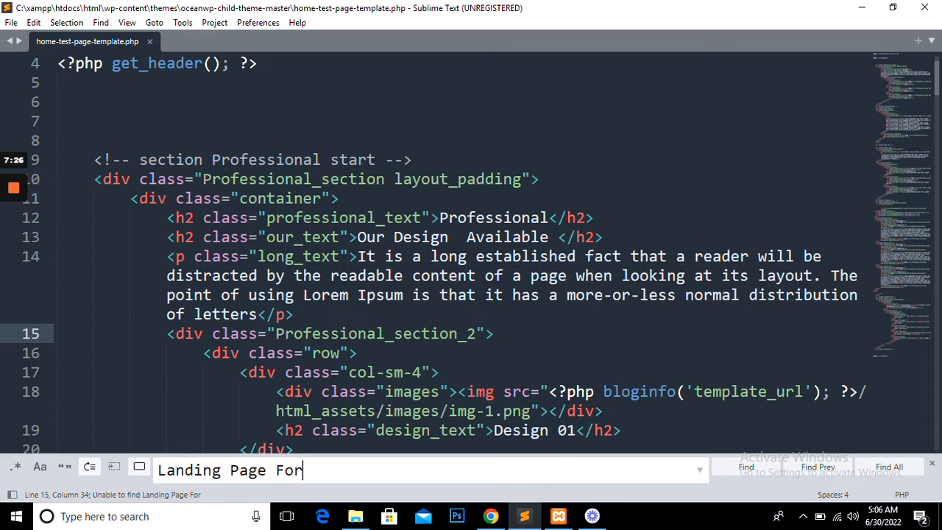
Compare the front page's hero and Professional sections with the beginning of home-test-page-template.php
key("alt+Tab")
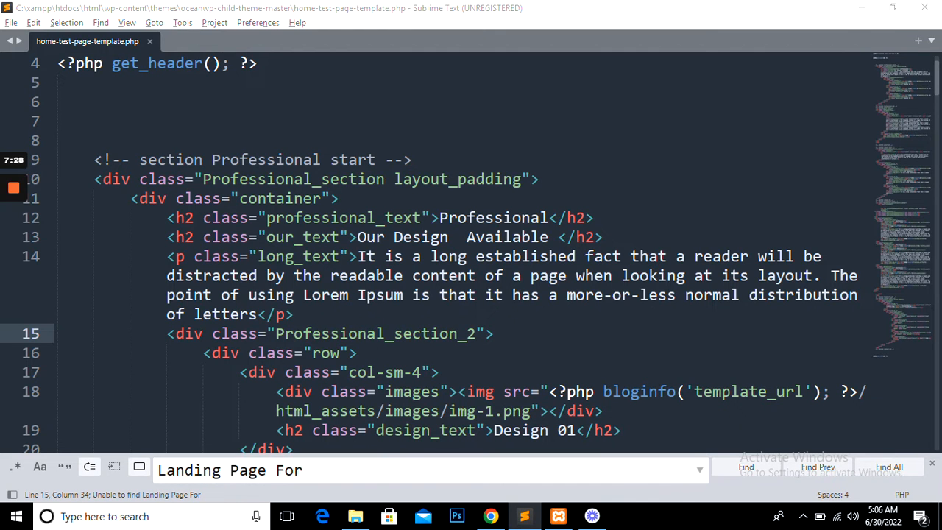
scroll(367, 356, "down", 3)
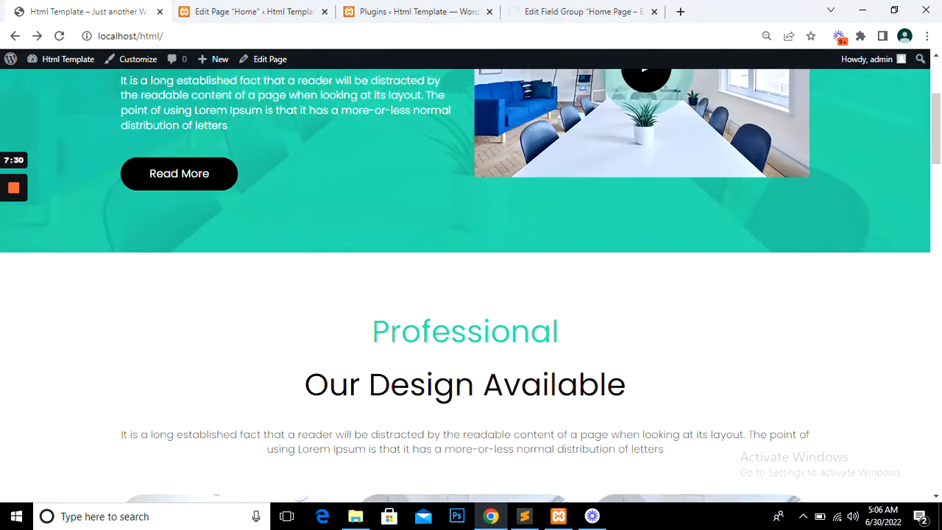
scroll(400, 337, "up", 3)
left_click(523, 517)
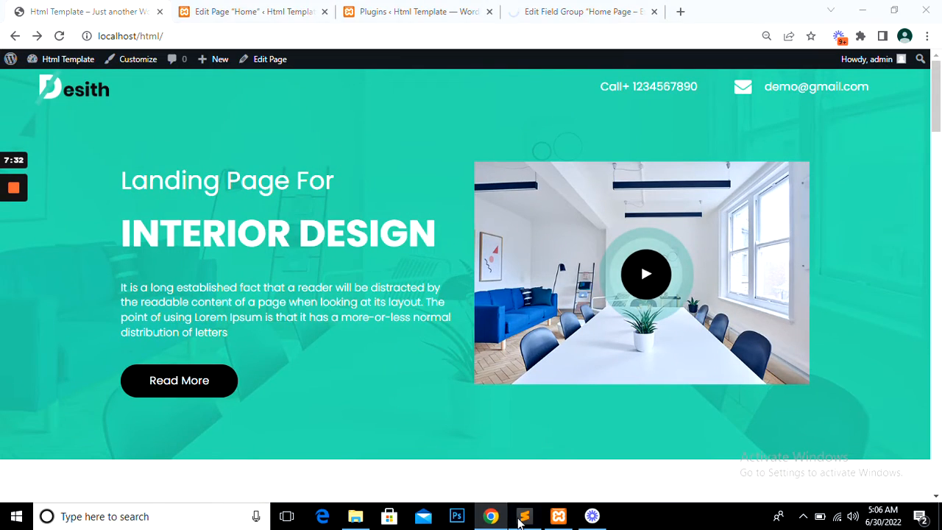
scroll(345, 427, "up", 1)
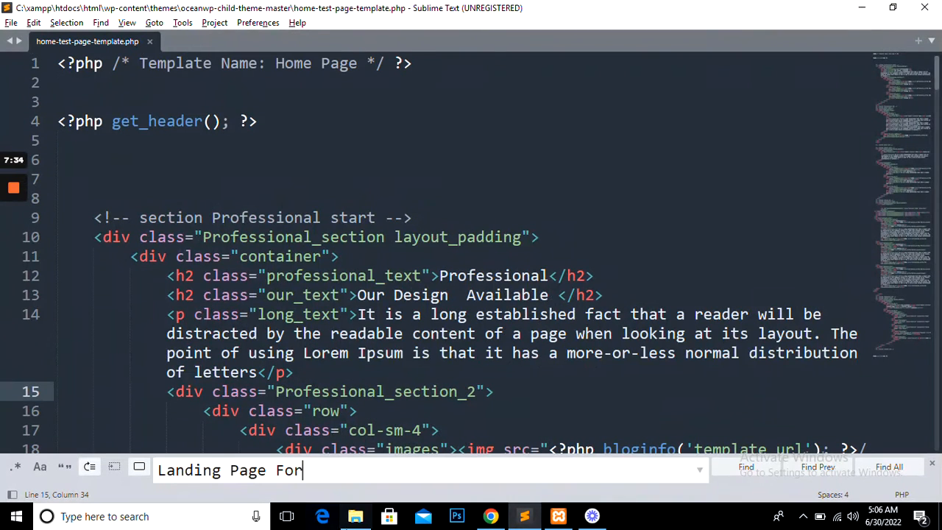
Open header.php from the oceanwp-child-theme-master folder in Sublime Text and locate the "Landing Page For" heading
left_click(356, 517)
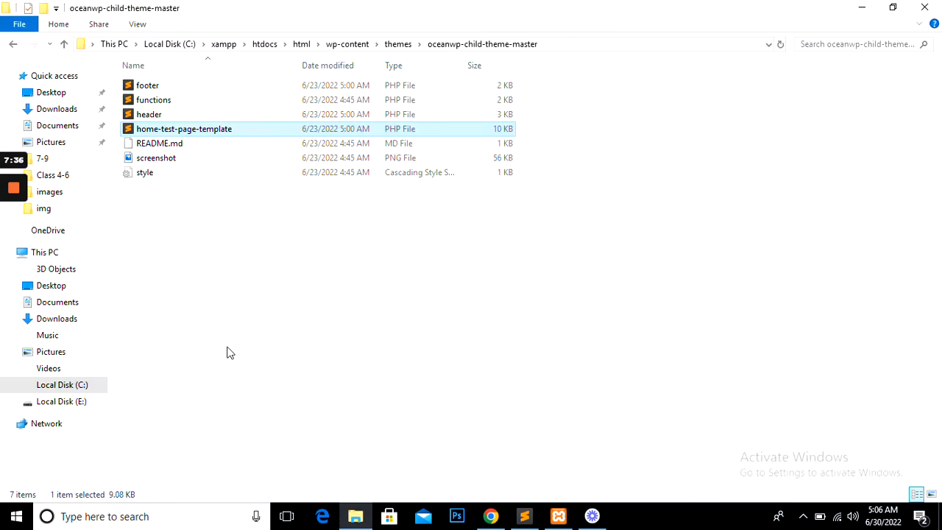
left_click(148, 114)
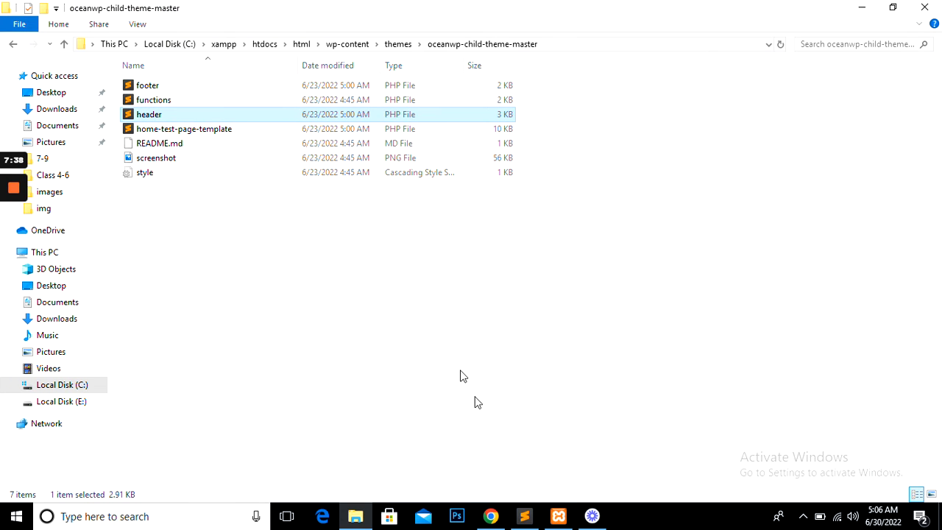
left_click(533, 521)
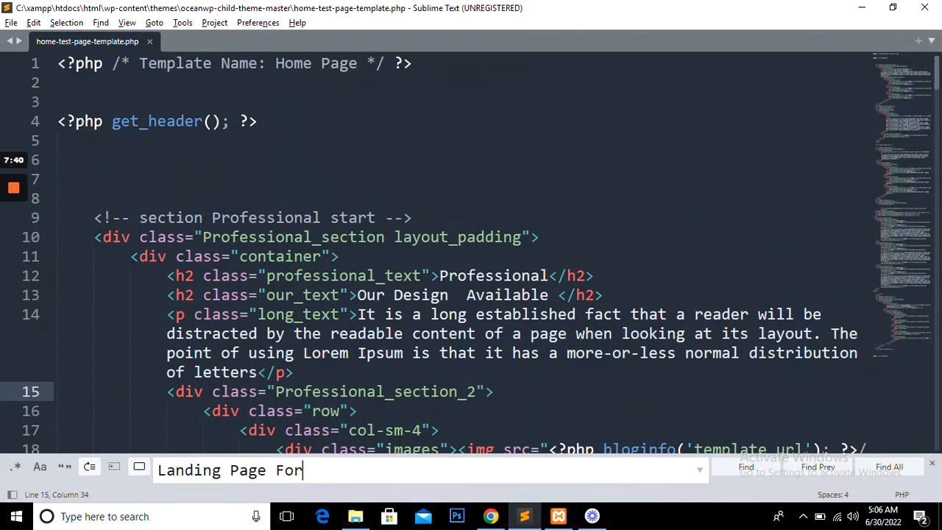
left_click_drag(210, 37, 209, 37)
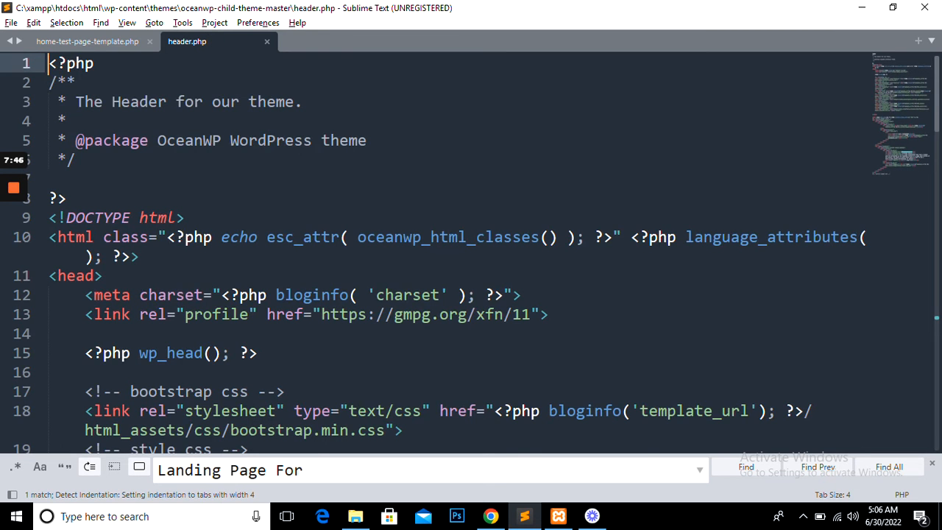
scroll(470, 253, "down", 10)
scroll(471, 254, "down", 6)
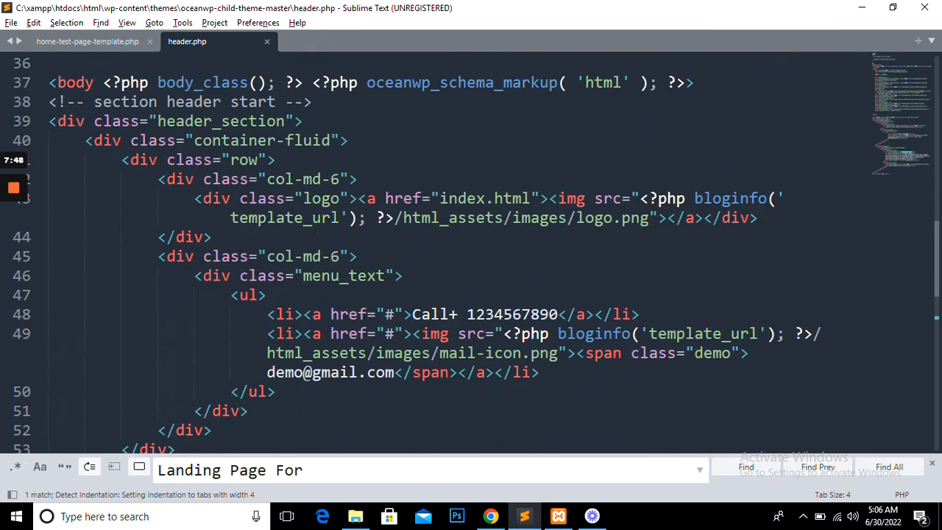
Examine the opening and closing divs of the header_section, container-fluid and banner container blocks in header.php
left_click(103, 179)
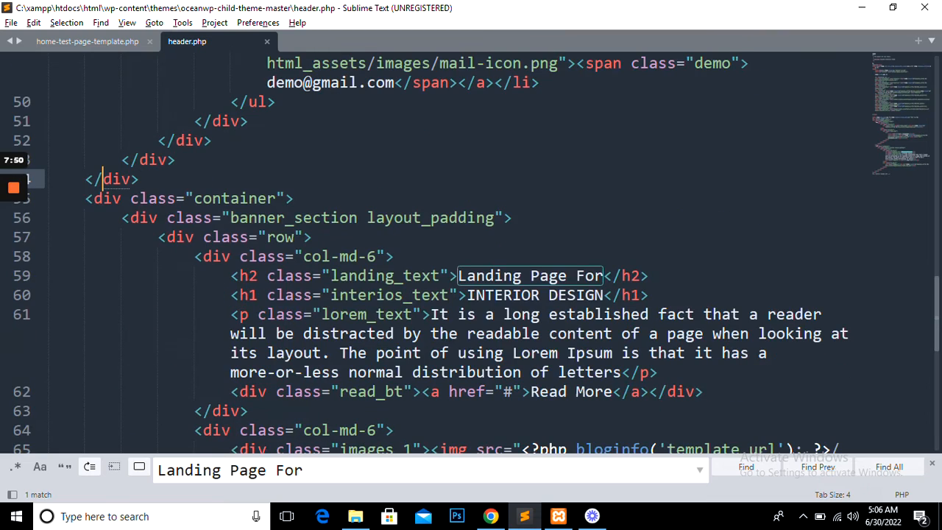
left_click(94, 198)
scroll(94, 199, "up", 6)
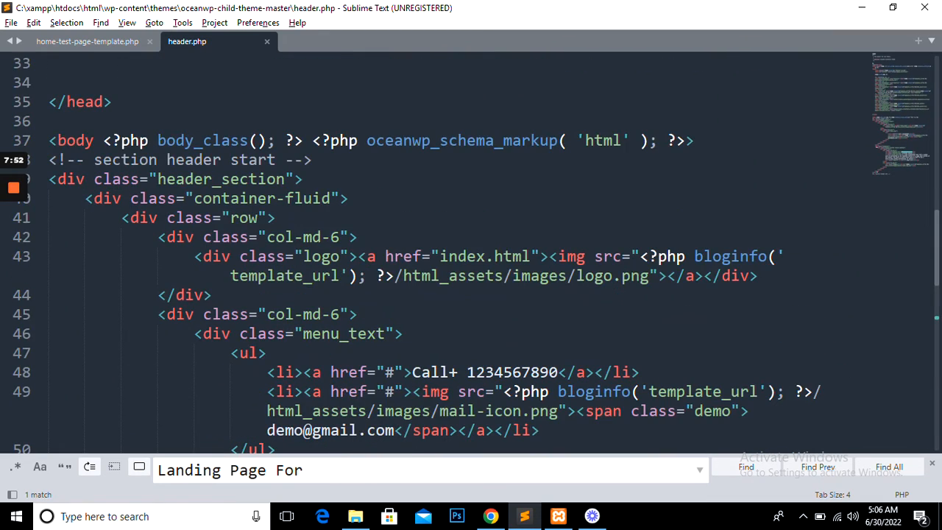
scroll(471, 253, "down", 3)
scroll(471, 253, "up", 4)
left_click(58, 237)
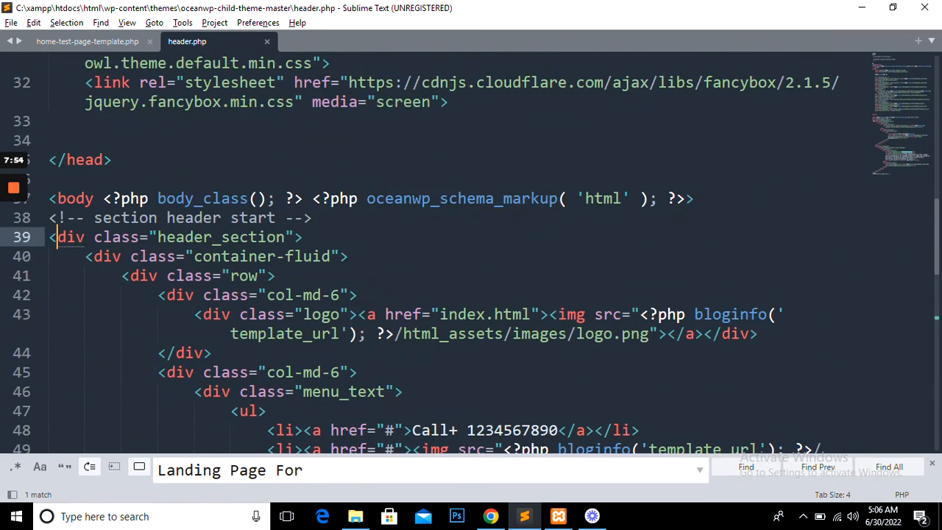
scroll(471, 253, "down", 9)
left_click(140, 257)
left_click(104, 276)
scroll(471, 253, "up", 8)
scroll(470, 253, "up", 2)
scroll(471, 253, "down", 2)
scroll(471, 253, "down", 2)
scroll(471, 253, "up", 3)
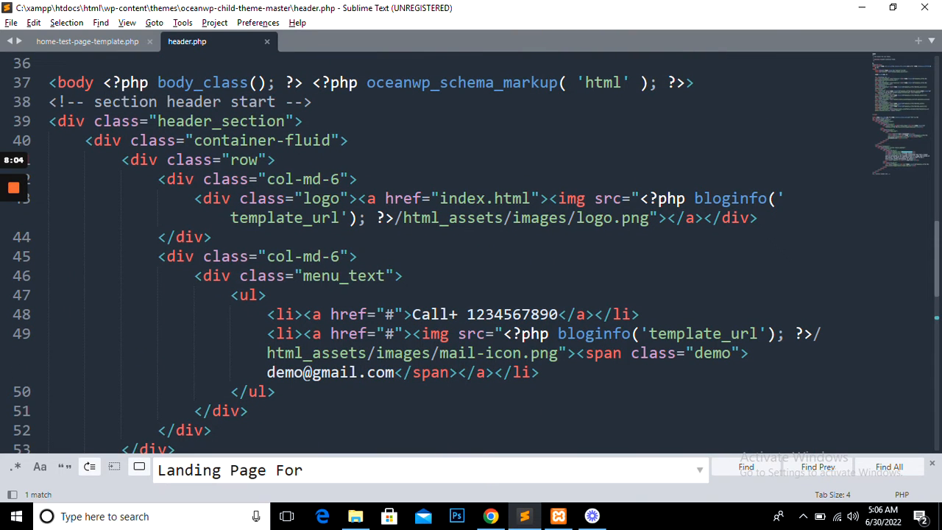
Cut the banner markup from the container div through the "section header end" comment out of header.php and save the file
scroll(471, 253, "down", 4)
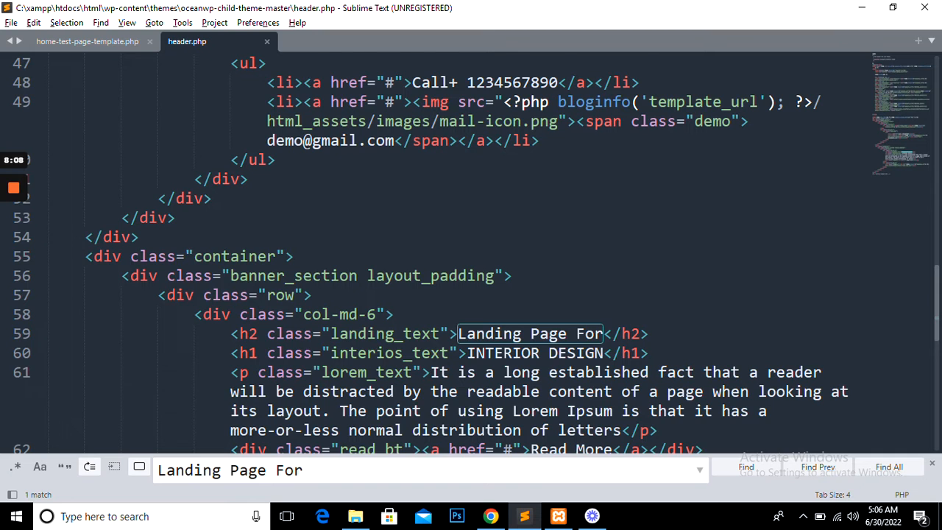
scroll(471, 254, "down", 4)
left_click(102, 334, "shift")
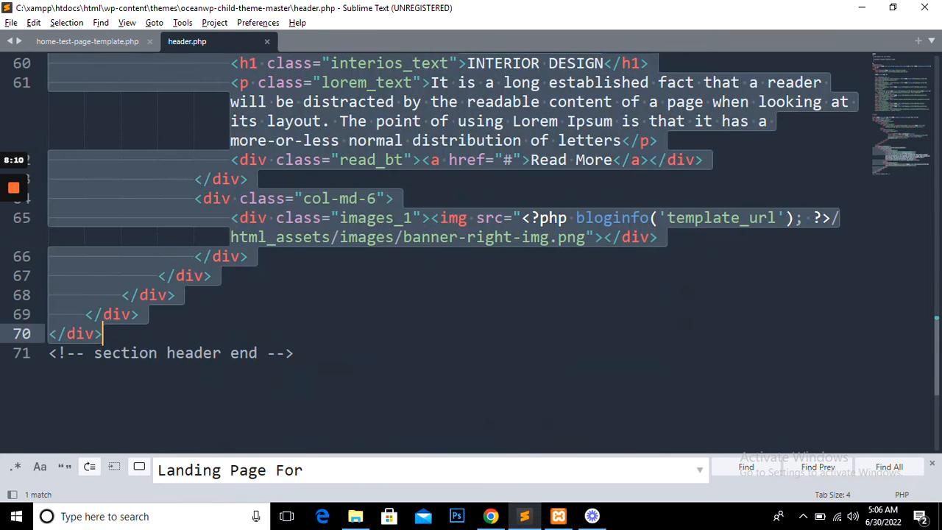
left_click(294, 354, "shift")
key("ctrl+x")
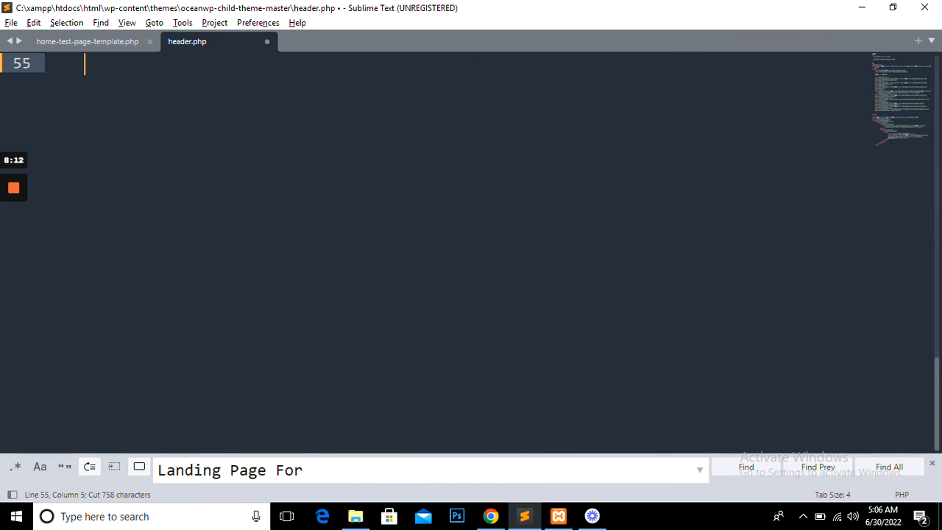
key("ctrl+s")
scroll(471, 254, "up", 4)
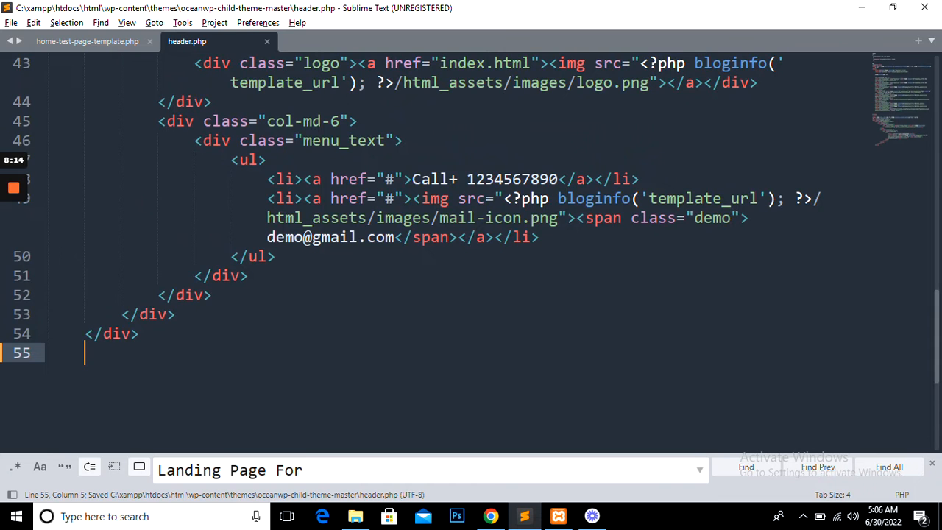
Paste the banner markup below get_header() in home-test-page-template.php, adjust its indentation and save the file
left_click(118, 43)
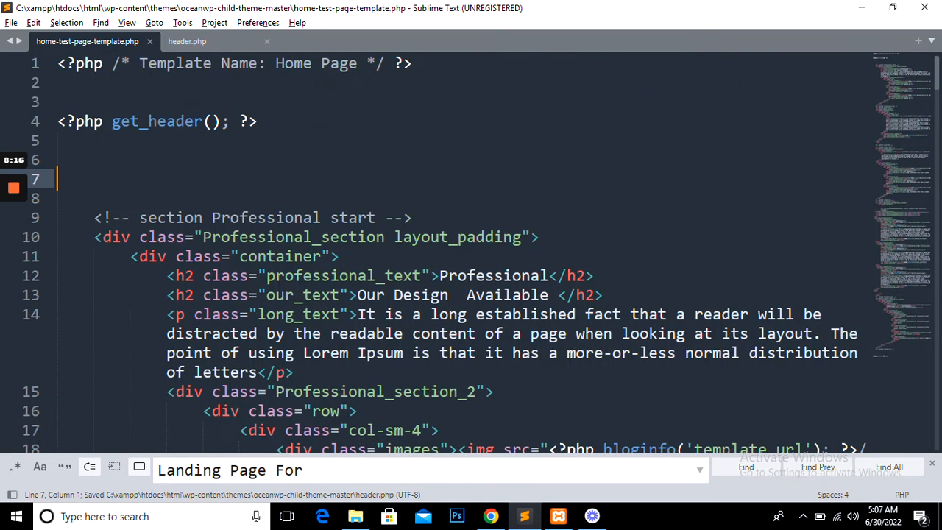
key("ctrl+v")
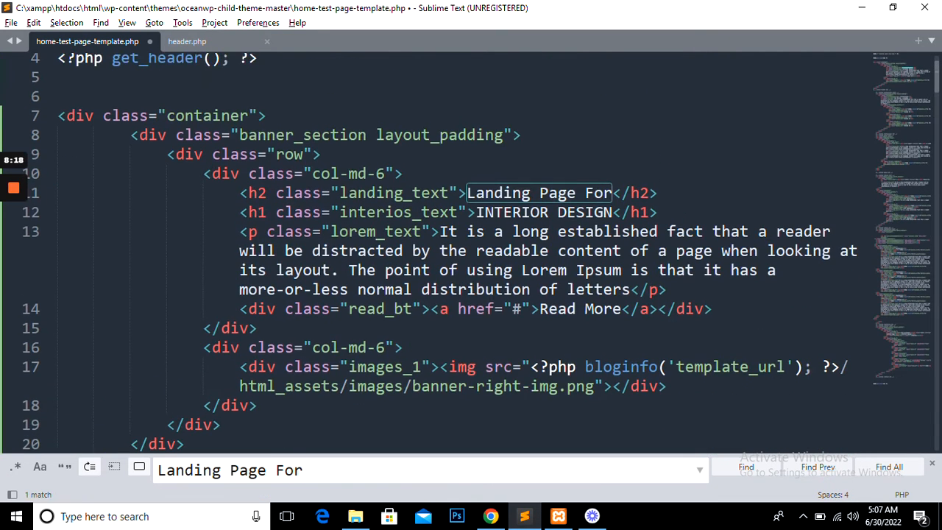
left_click(59, 116, "shift")
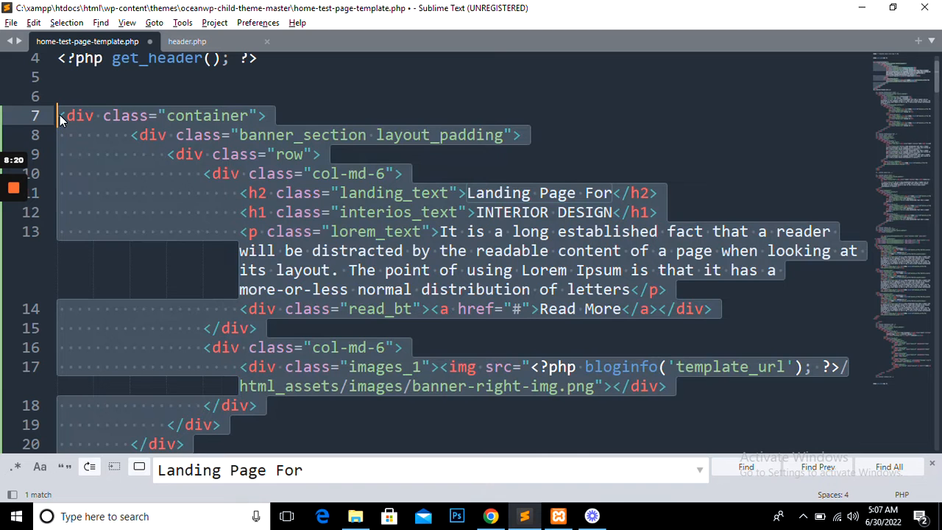
key("shift+Tab")
key("Tab")
key("Tab")
scroll(74, 116, "down", 3)
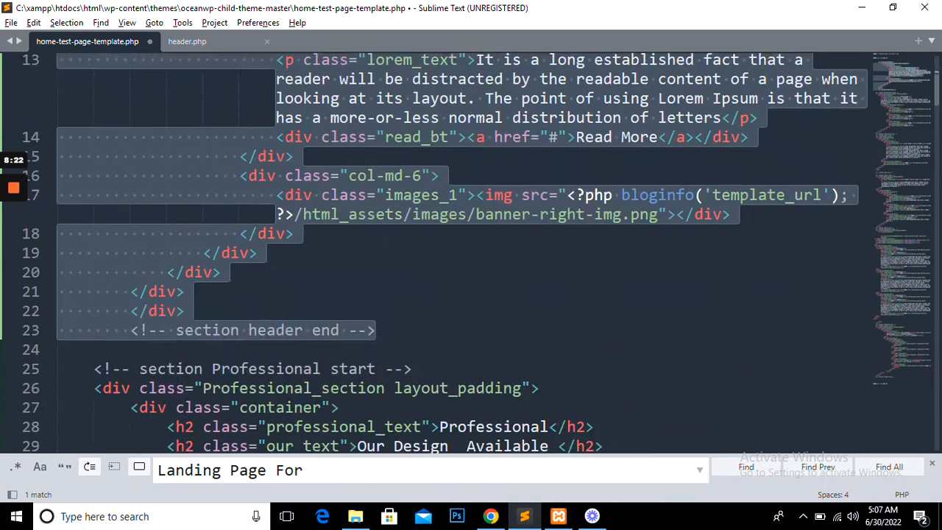
key("shift+Tab")
scroll(98, 126, "up", 2)
key("ctrl+s")
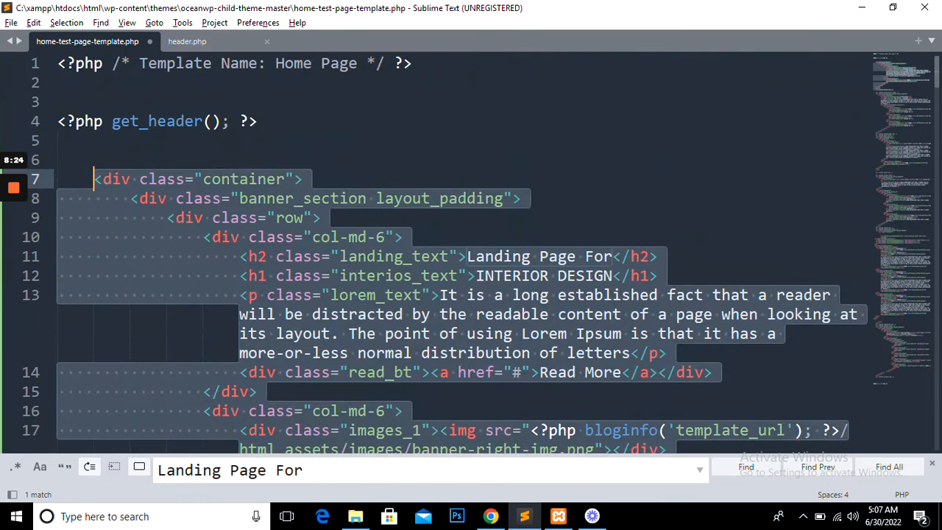
Delete the text "Landing Page For" from the landing_text h2, save the template and check the reloaded front page
key("Up")
left_click_drag(467, 256, 611, 256)
key("BackSpace")
key("ctrl+s")
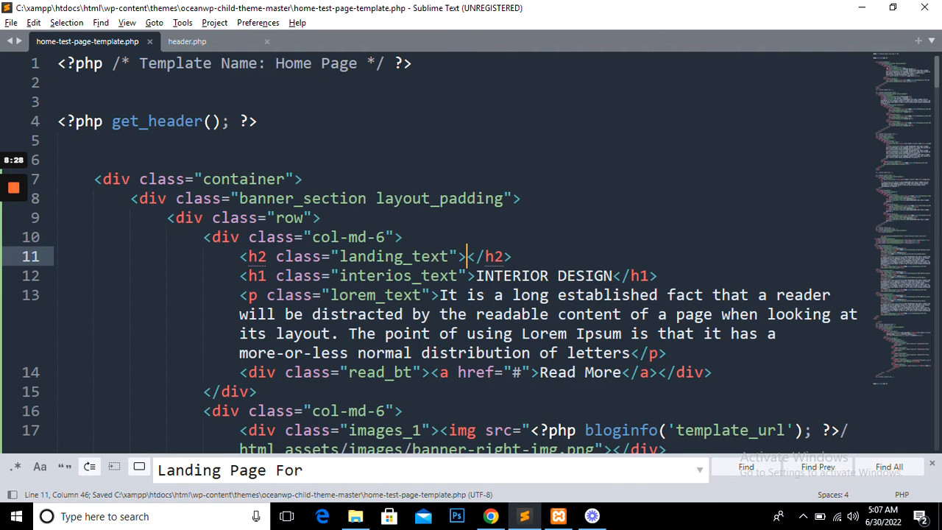
left_click(490, 516)
key("ctrl+r")
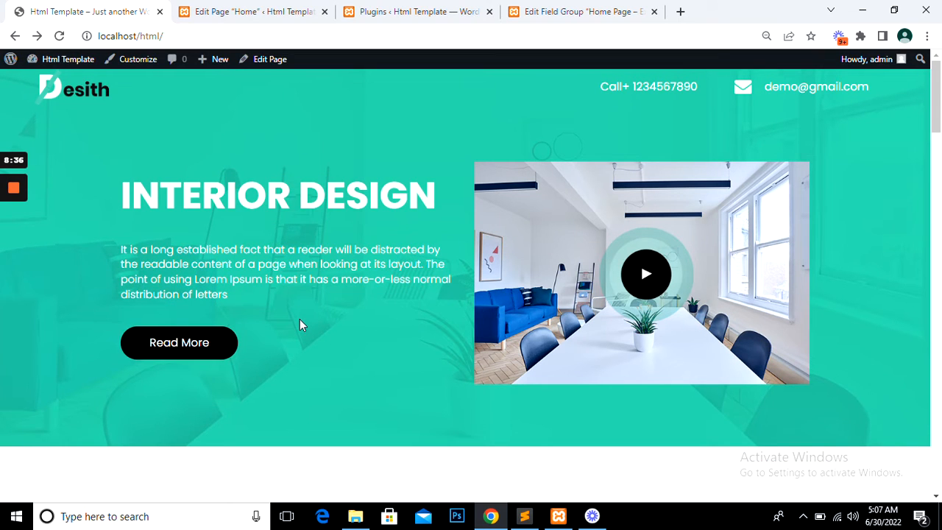
Restore "Landing Page For" in the template, cut it into the Home page's Hero Heading 1 field, and update the page
left_click(524, 516)
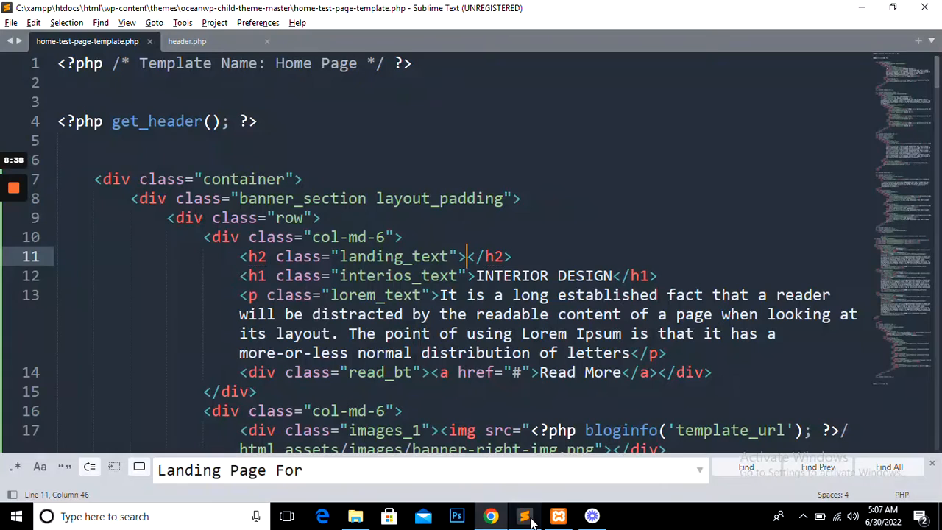
key("ctrl+z")
key("ctrl+x")
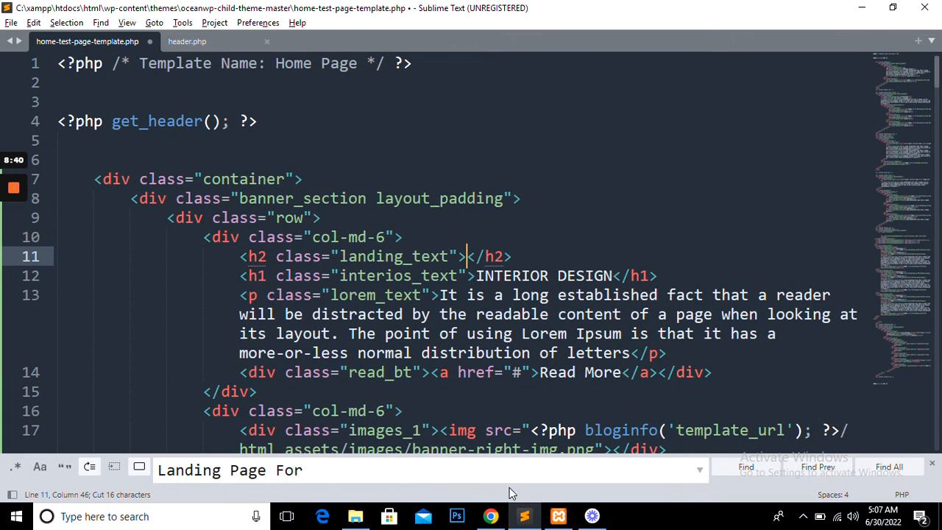
left_click(490, 516)
left_click(221, 12)
left_click(223, 429)
key("ctrl+v")
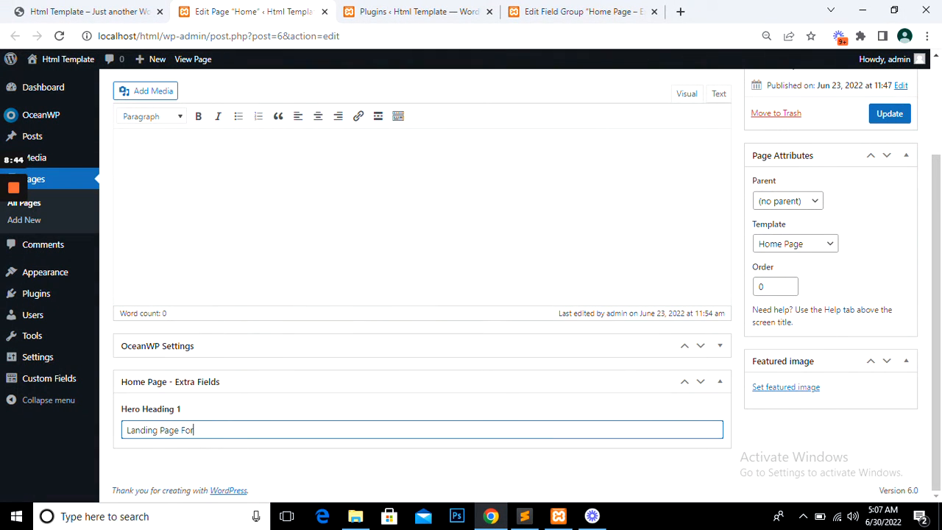
left_click(890, 116)
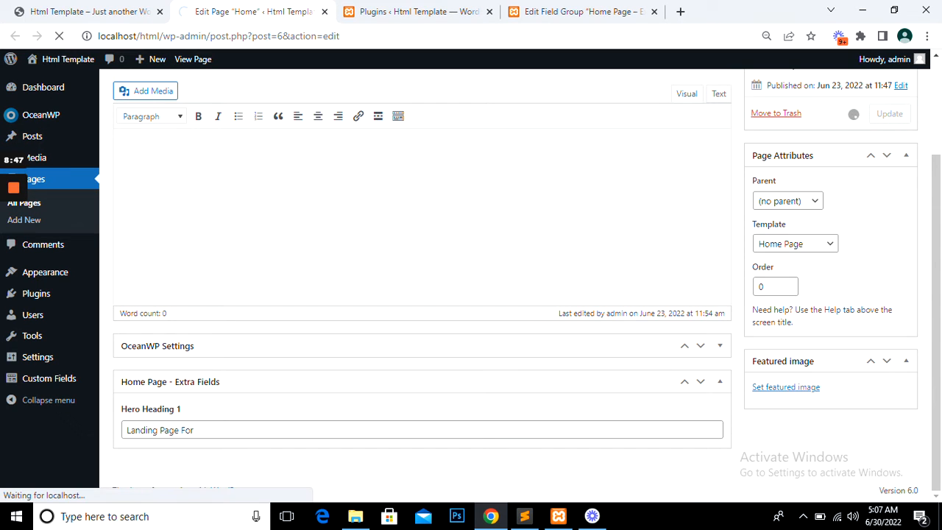
Compare the field group's hero fields with the extra fields shown on the Home page's edit screen
left_click(594, 9)
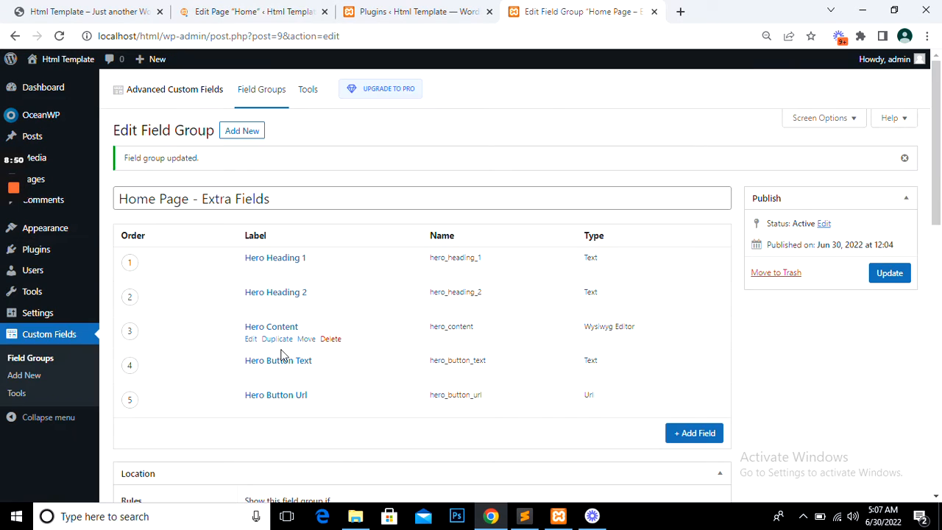
left_click(254, 6)
scroll(265, 298, "down", 5)
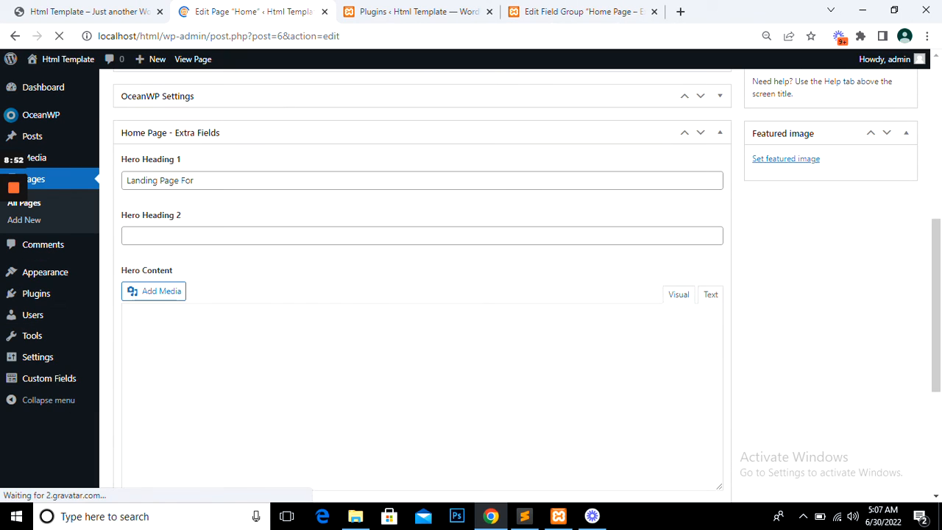
scroll(272, 306, "down", 3)
scroll(250, 317, "up", 5)
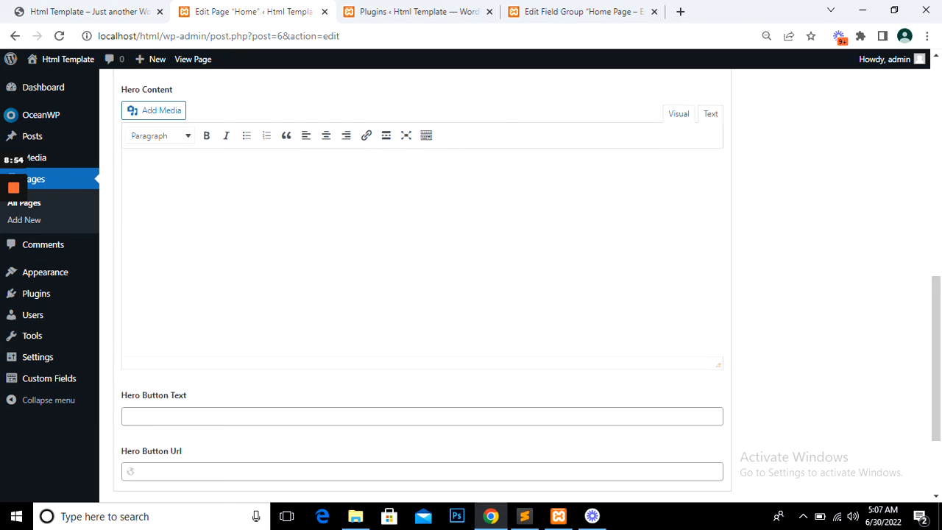
scroll(235, 322, "up", 3)
scroll(385, 362, "down", 3)
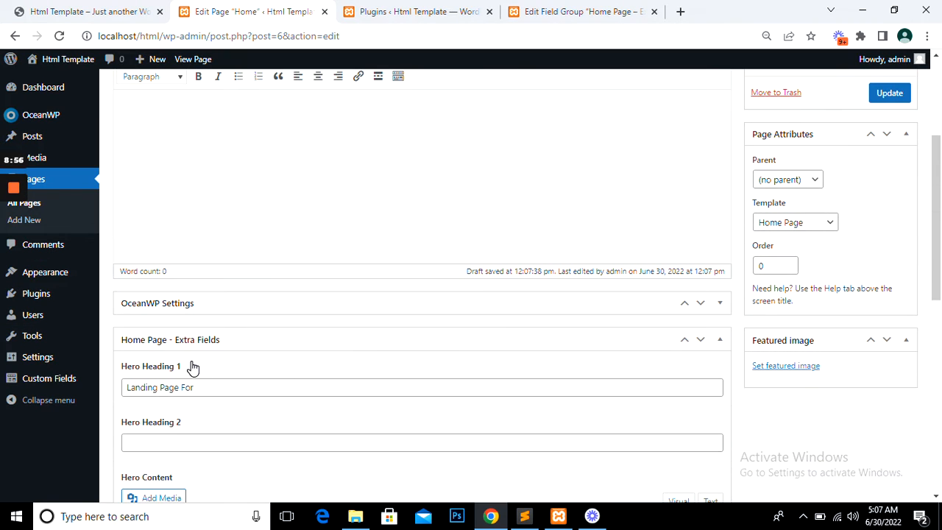
double_click(191, 387)
left_click(194, 387)
Save home-test-page-template.php with the landing_text h2 empty and reload the front page
key("ctrl+shift+Tab")
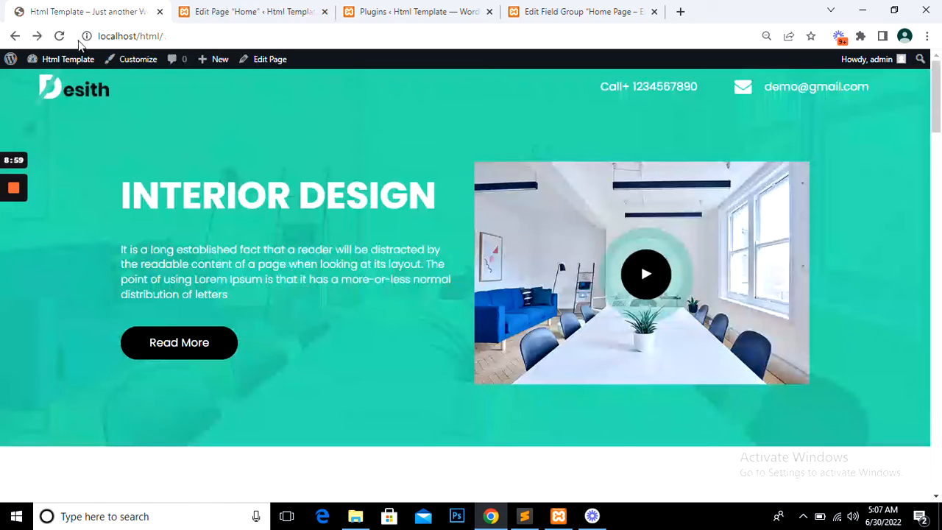
left_click(525, 518)
key("ctrl+s")
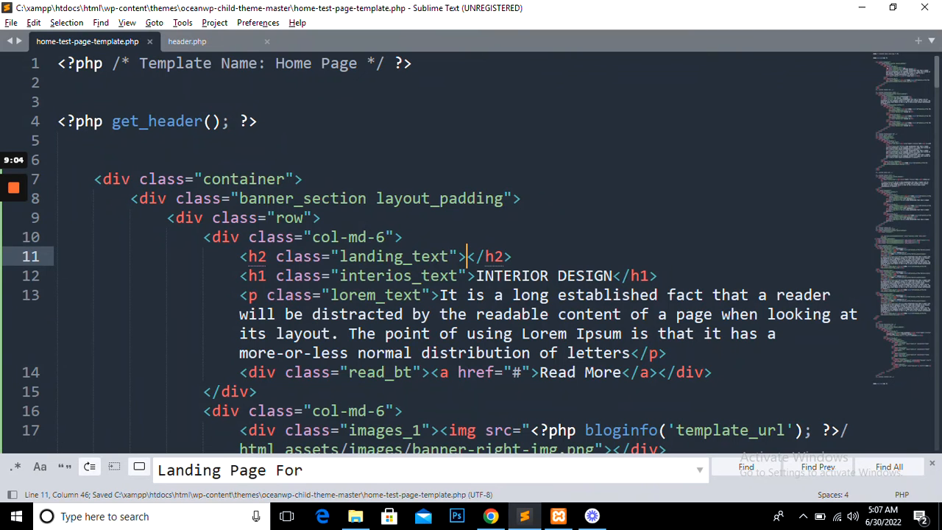
key("alt+Tab")
key("F5")
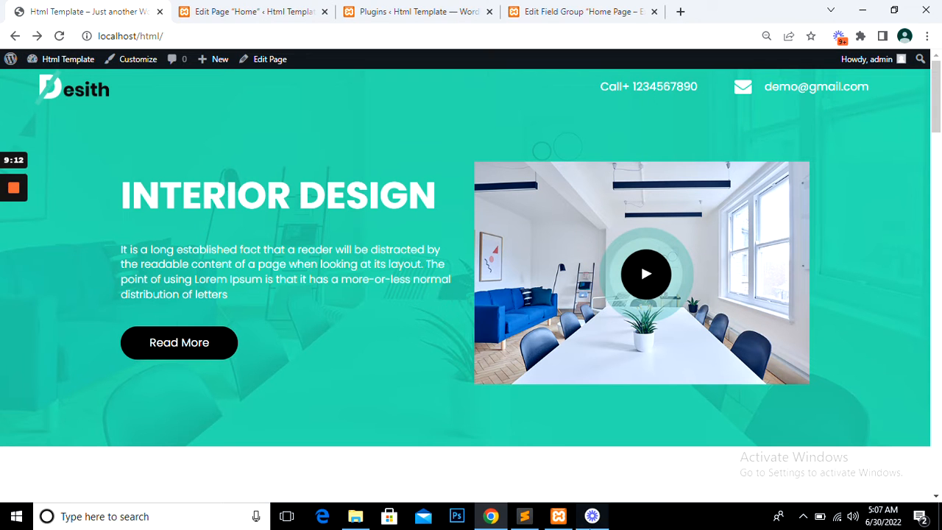
Insert an empty PHP block on its own line inside the landing_text h2 of home-test-page-template.php in Sublime Text
left_click(524, 515)
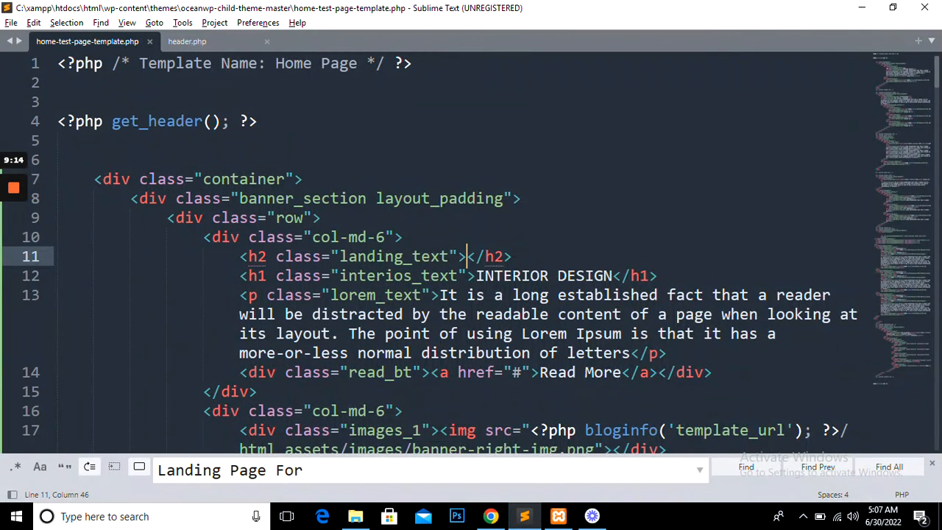
key("Return")
type("<??>")
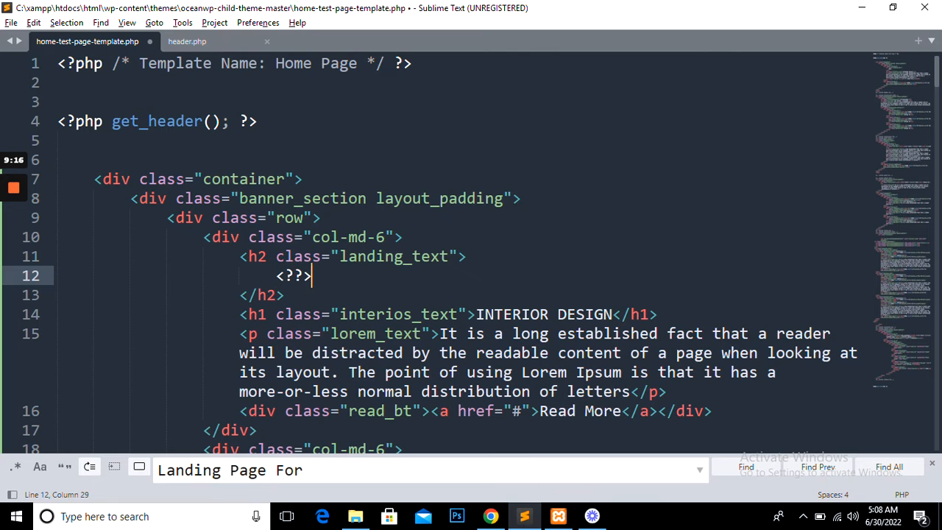
key("Left")
key("Left")
type("php")
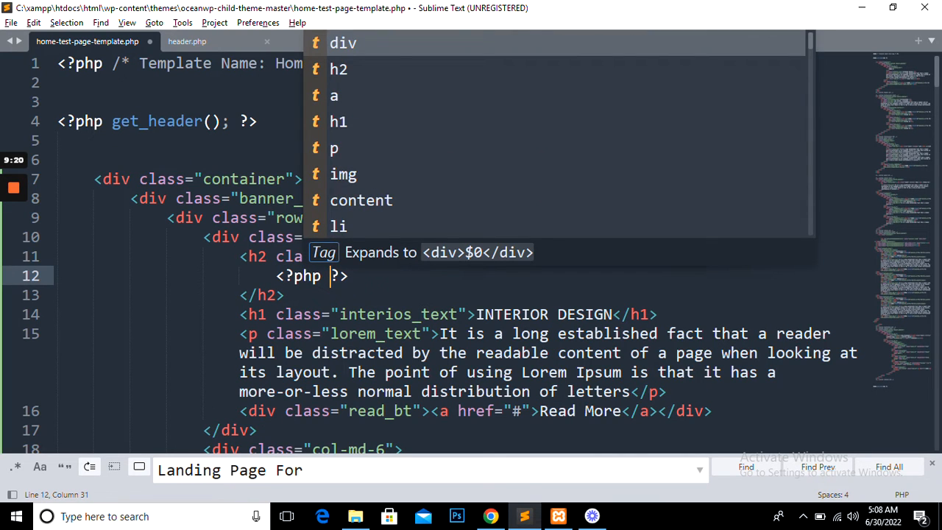
key("Left")
key("Left")
key("Right")
key("Right")
key("Left")
Add a the_field('') call with empty quotes inside the landing_text h2's PHP block and save the template
type("the")
type("_file")
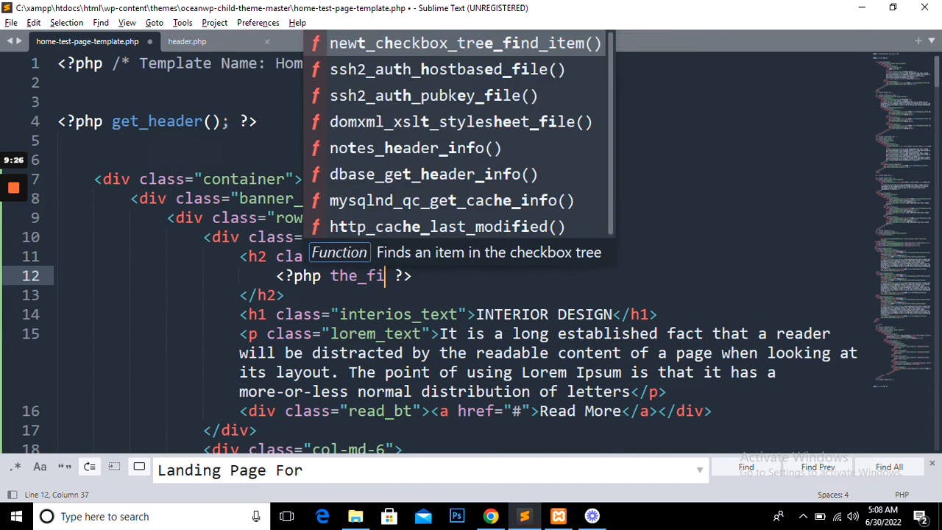
key("BackSpace")
key("BackSpace")
type("eld()")
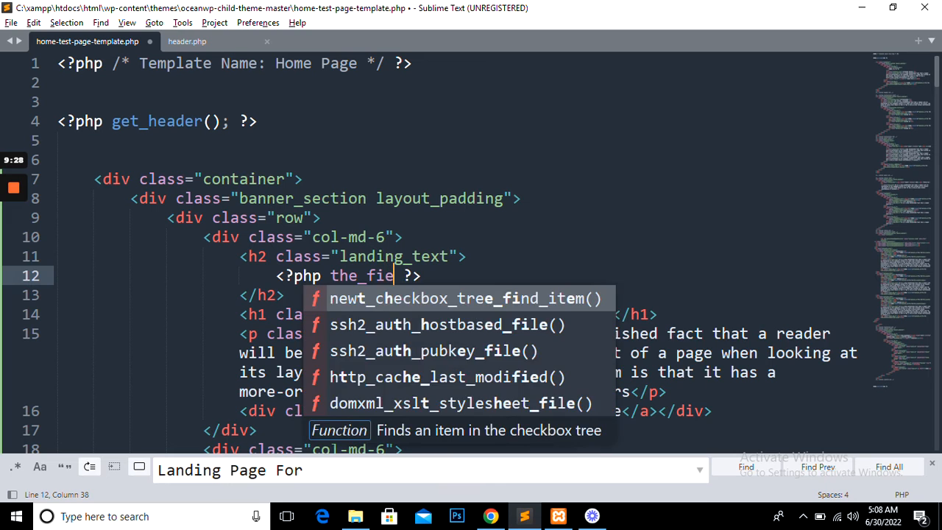
key("Left")
key("Left")
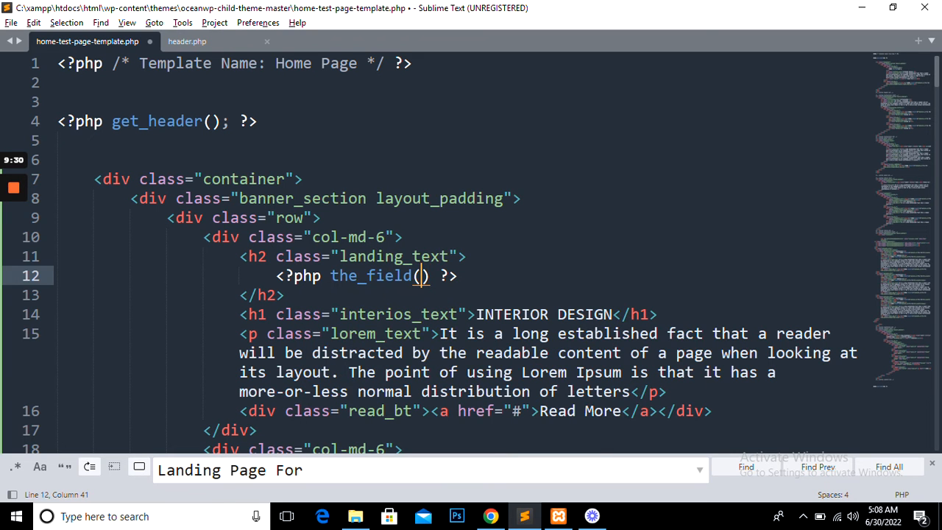
key("Right")
type("'")
key("ctrl+s")
Copy the field name hero_heading_1 from the field group into the the_field() call, end it with a semicolon, and save
key("alt+Tab")
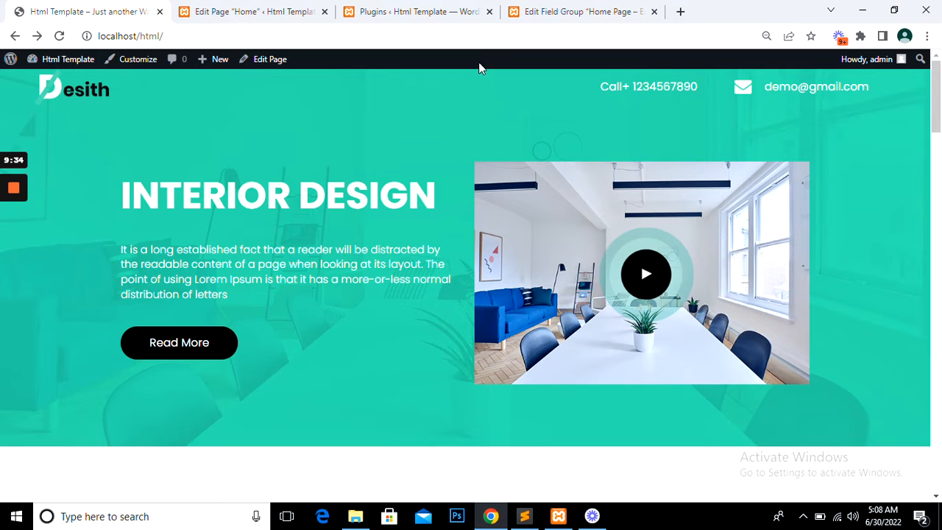
left_click(565, 9)
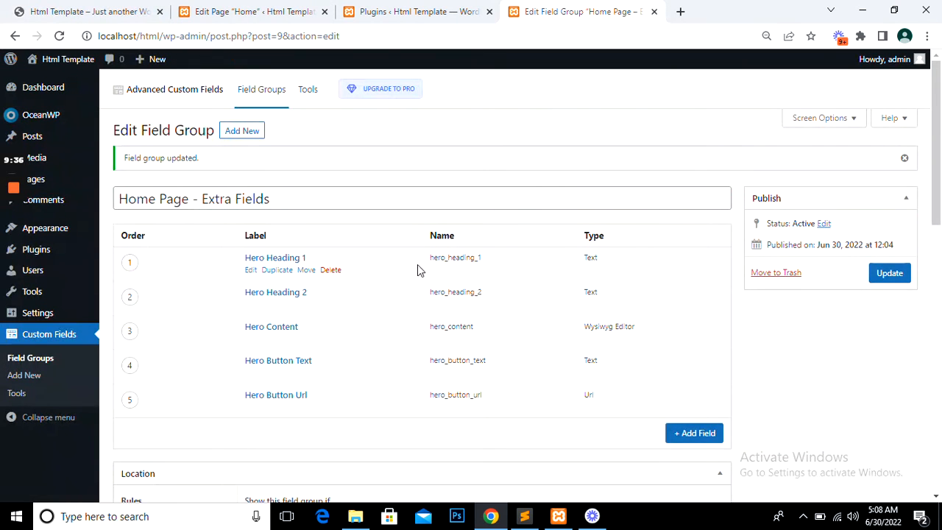
double_click(456, 257)
key("ctrl+c")
key("alt+Tab")
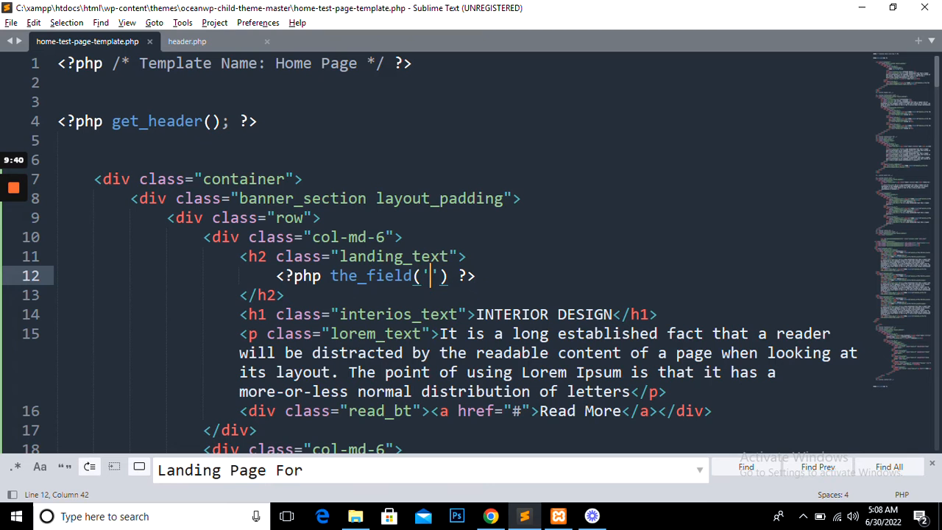
key("ctrl+v")
key("ctrl+s")
key("Right")
key("Right")
type(";")
key("ctrl+s")
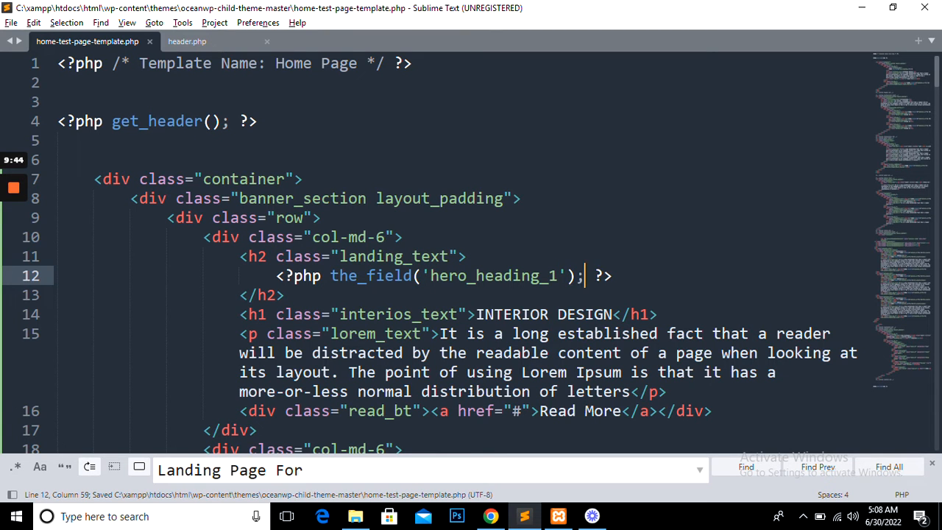
Reload the front page in Chrome and check the hero's first heading
left_click(490, 516)
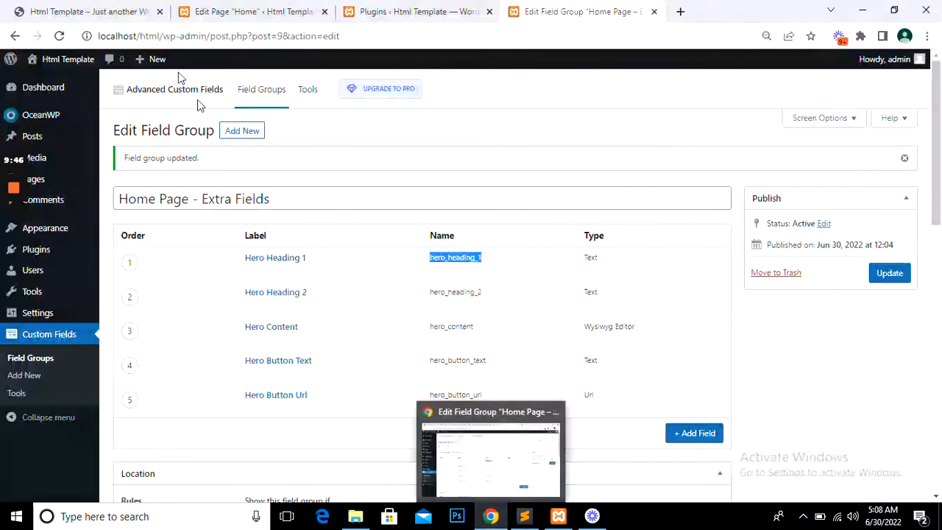
left_click(135, 7)
key("F5")
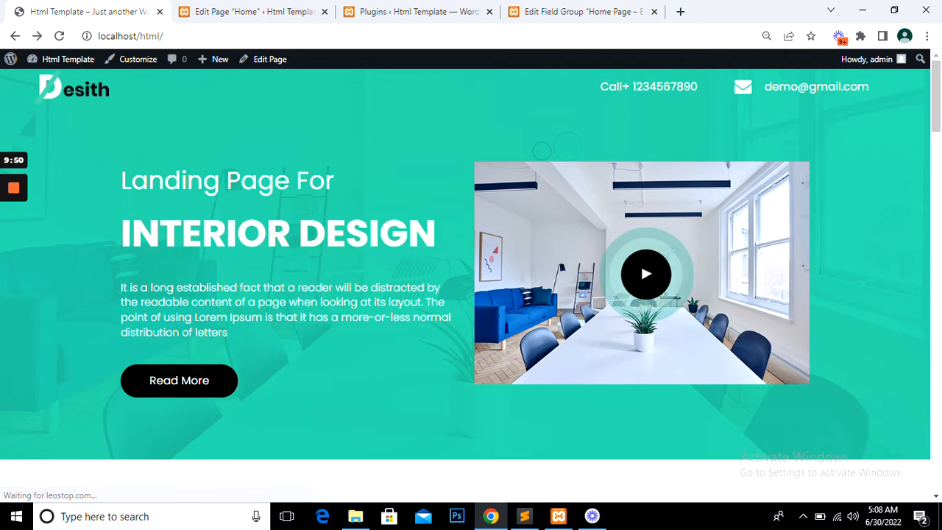
triple_click(227, 180)
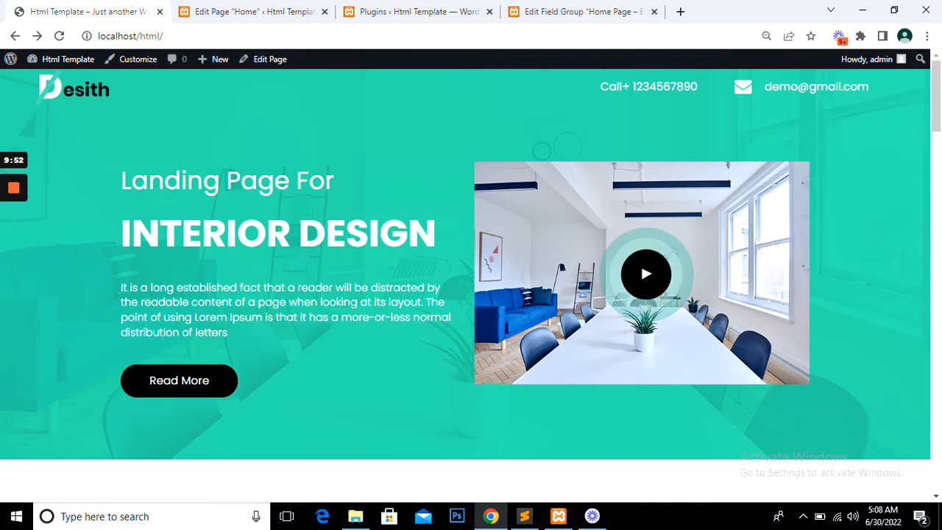
Copy the Home page's Hero Heading 1 text, replace it with "Testing the heading", update the page, and check the reloaded front page
left_click(273, 9)
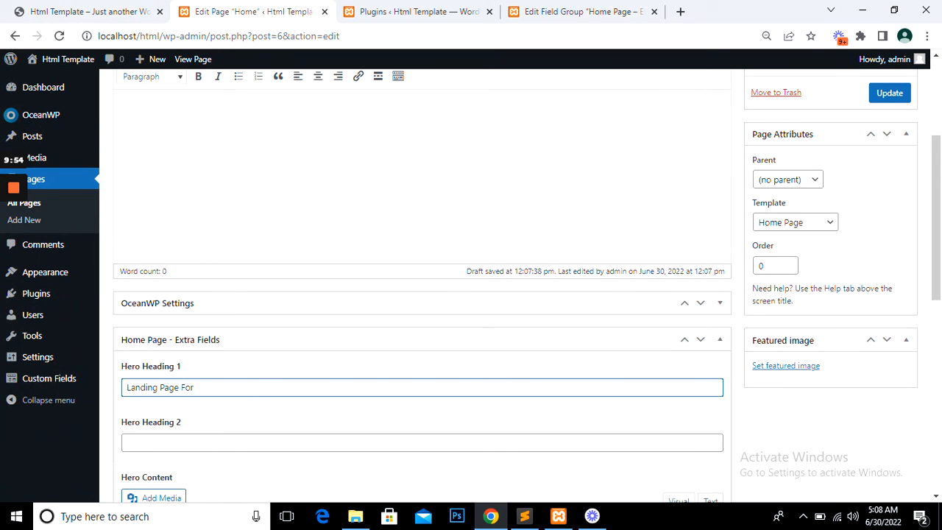
triple_click(259, 389)
key("ctrl+c")
key("BackSpace")
type("Testing the heading")
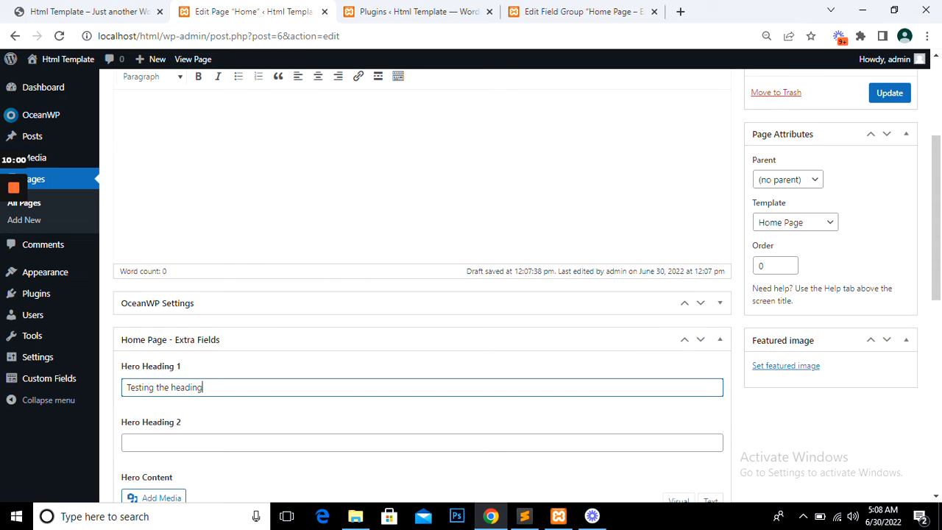
left_click(897, 93)
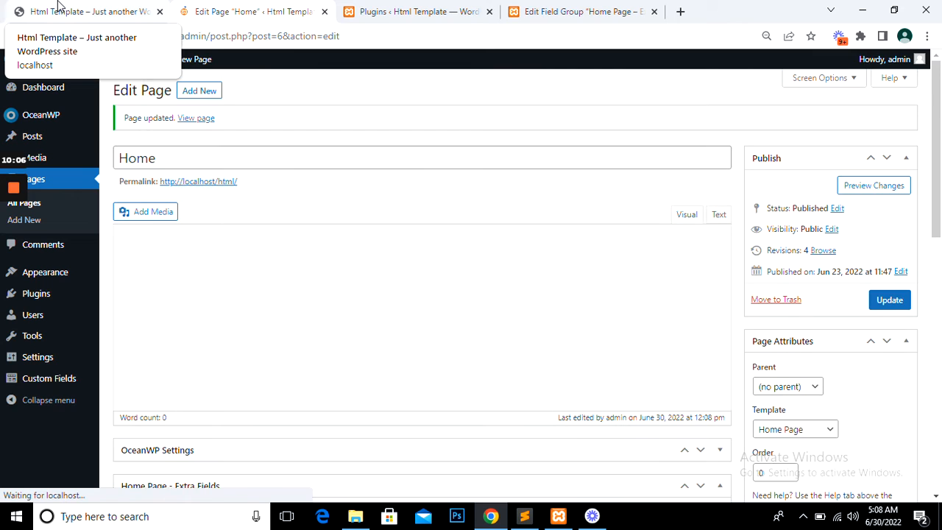
left_click(59, 5)
right_click(59, 5)
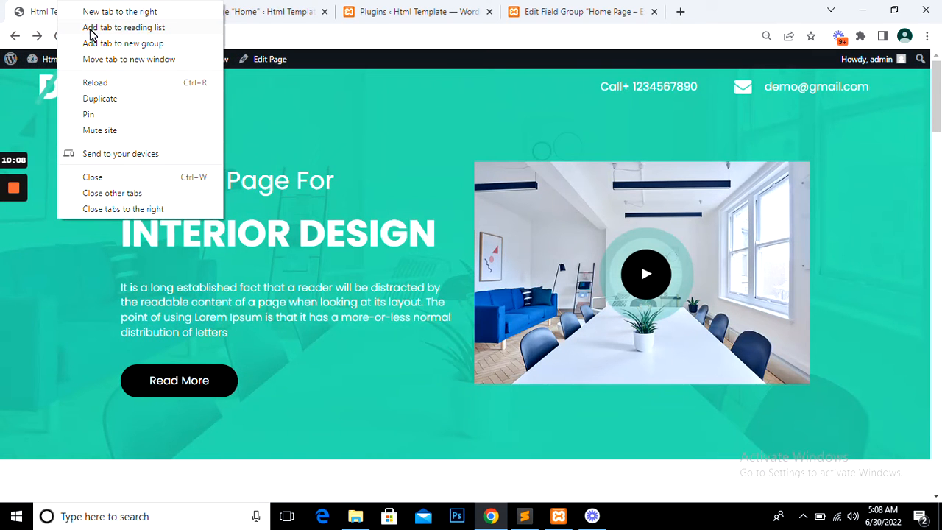
left_click(96, 79)
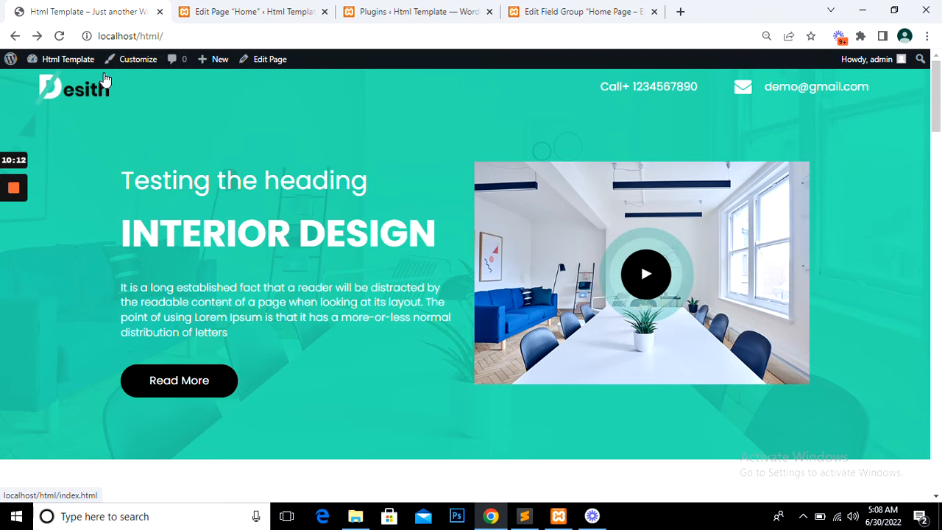
Restore "Landing Page For" in the Home page's Hero Heading 1 field and update the page
left_click(250, 12)
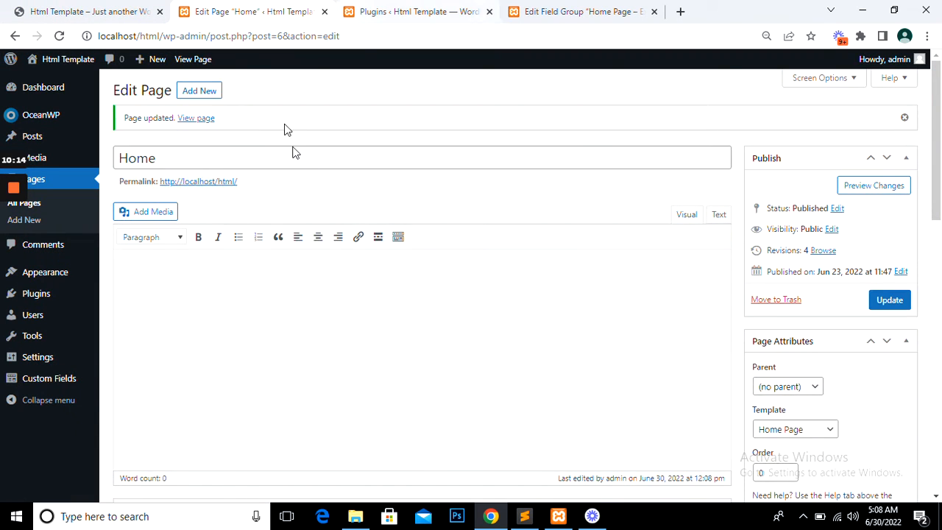
scroll(288, 120, "down", 7)
scroll(288, 120, "up", 2)
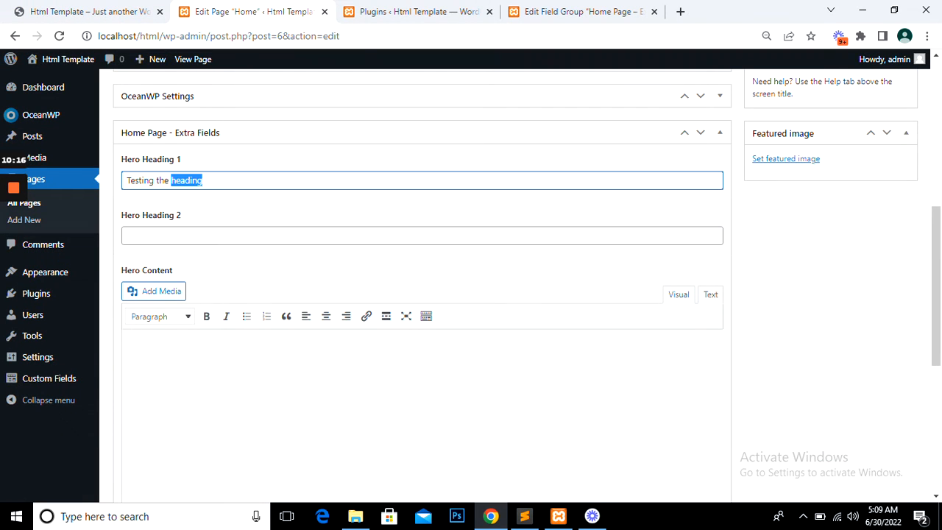
triple_click(288, 180)
key("ctrl+v")
scroll(471, 294, "up", 5)
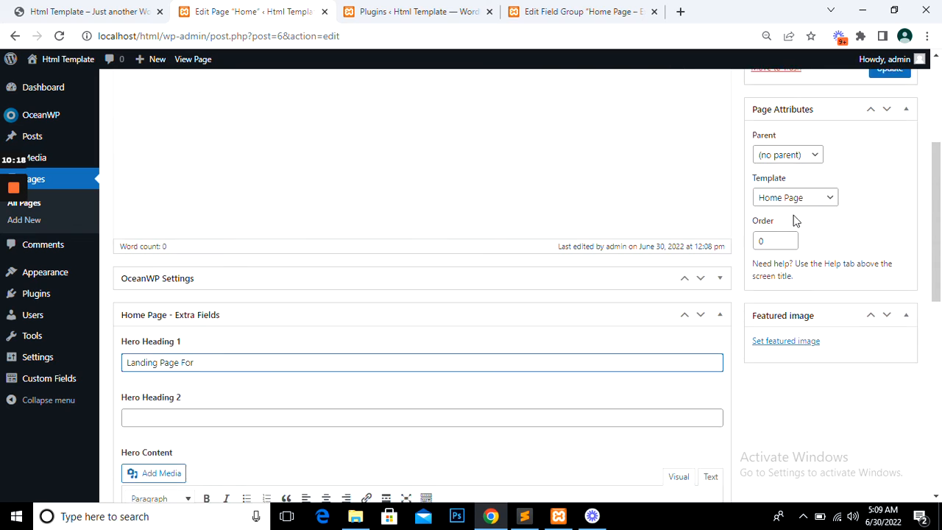
left_click(889, 230)
Examine the the_field('hero_heading_1') call in the template, and check the Home page's edit screen and the front page
left_click(524, 516)
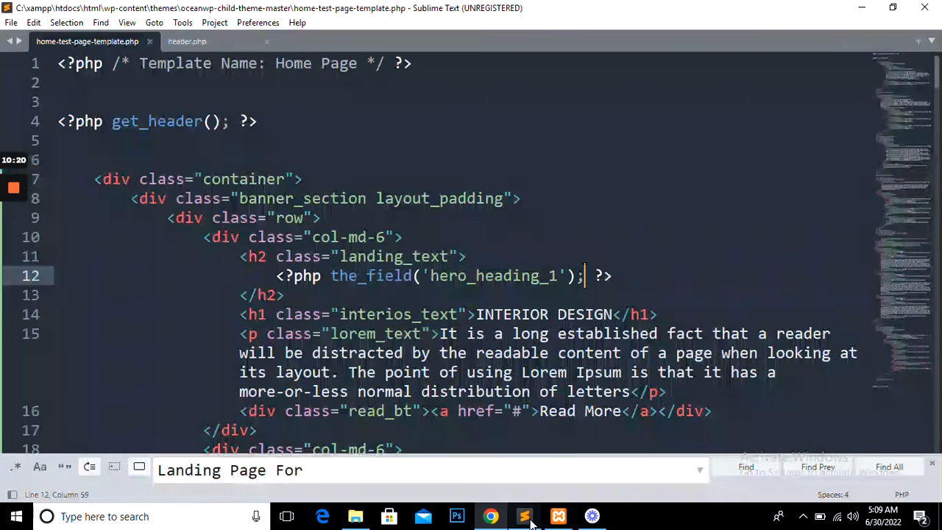
double_click(294, 256)
left_click_drag(276, 275, 613, 275)
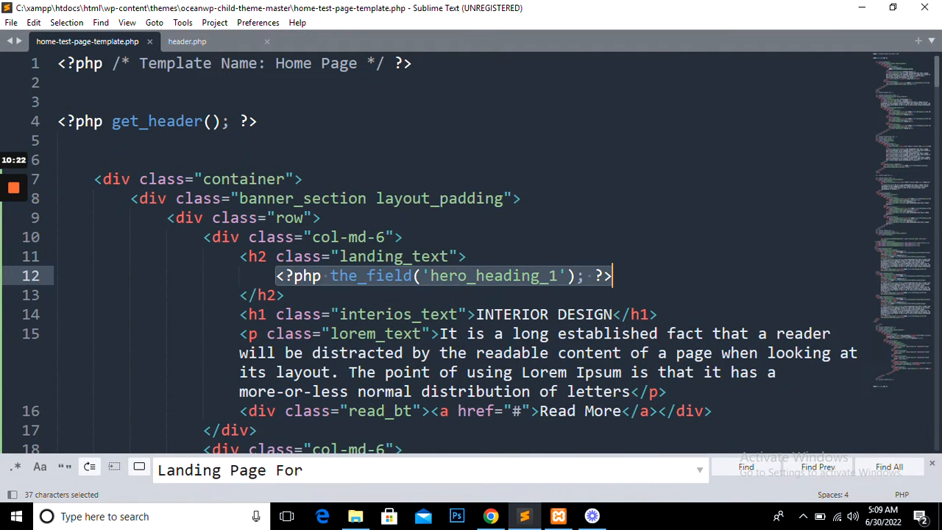
left_click(536, 278)
double_click(536, 278)
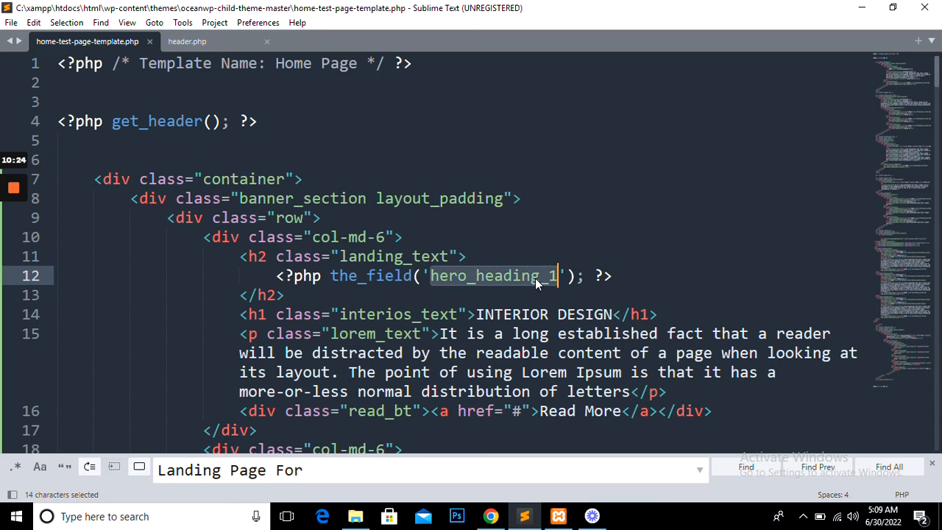
left_click(490, 516)
left_click(74, 6)
left_click(259, 7)
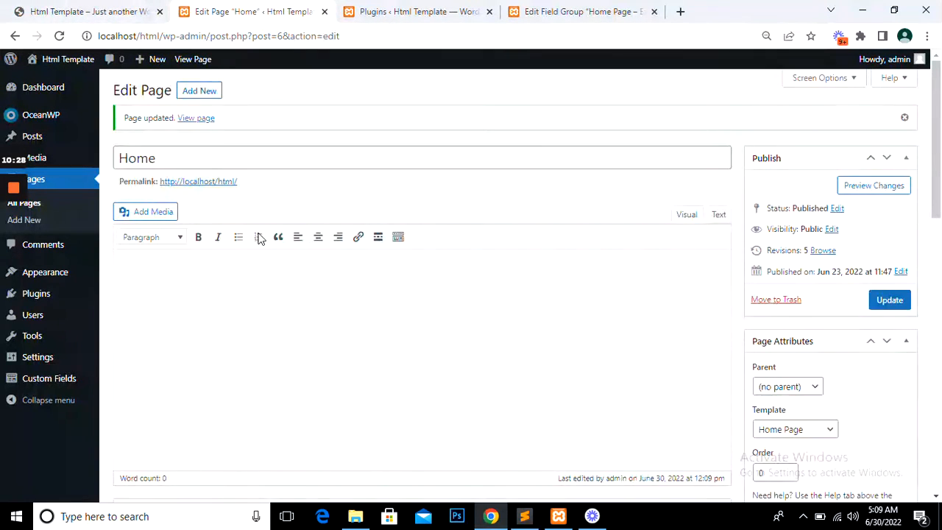
scroll(420, 295, "down", 4)
left_click(132, 8)
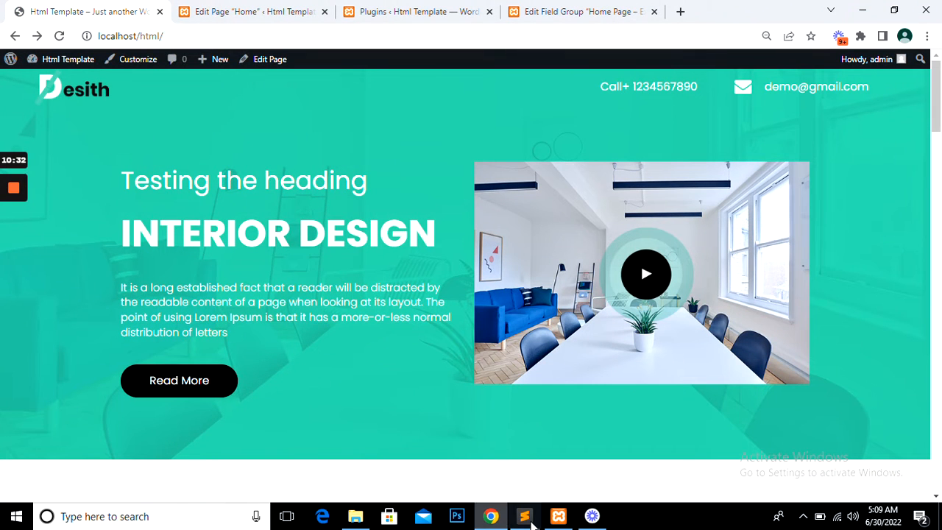
Compare the template's landing_text h2 block with the Hero Heading 1 text on the Home page's edit screen
left_click(524, 516)
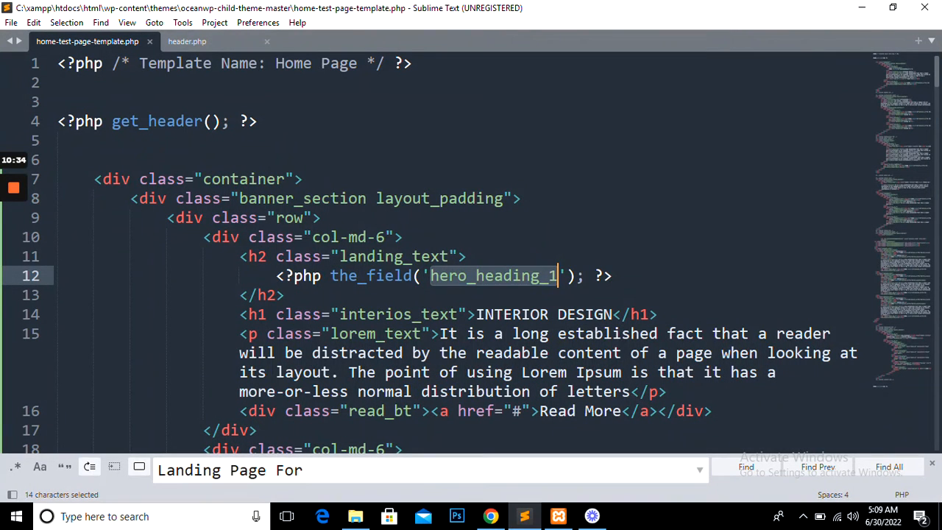
double_click(257, 257)
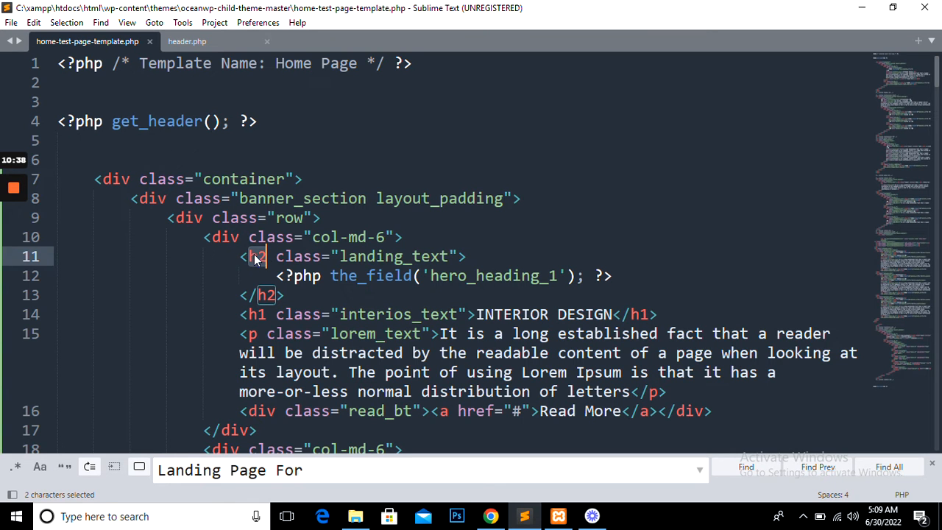
key("ctrl+u")
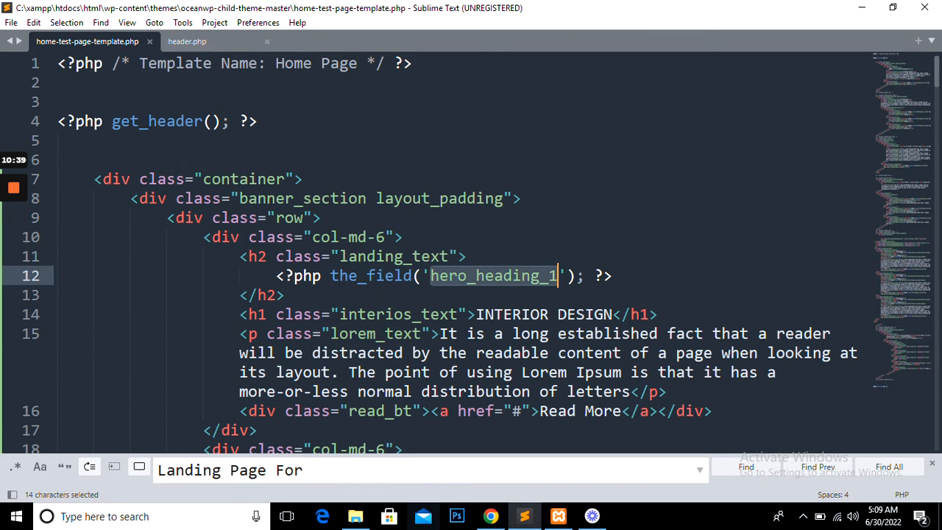
left_click(491, 516)
left_click(183, 10)
triple_click(191, 318)
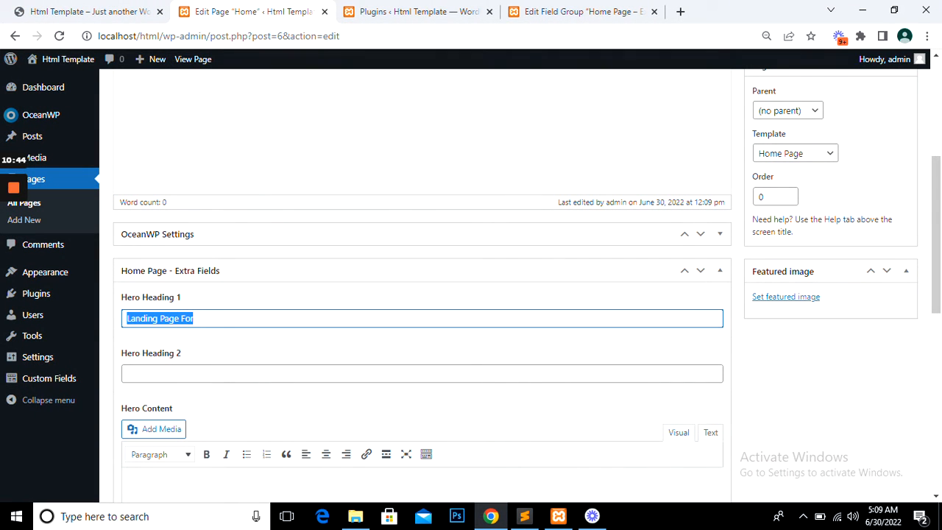
left_click(525, 516)
left_click_drag(240, 257, 285, 295)
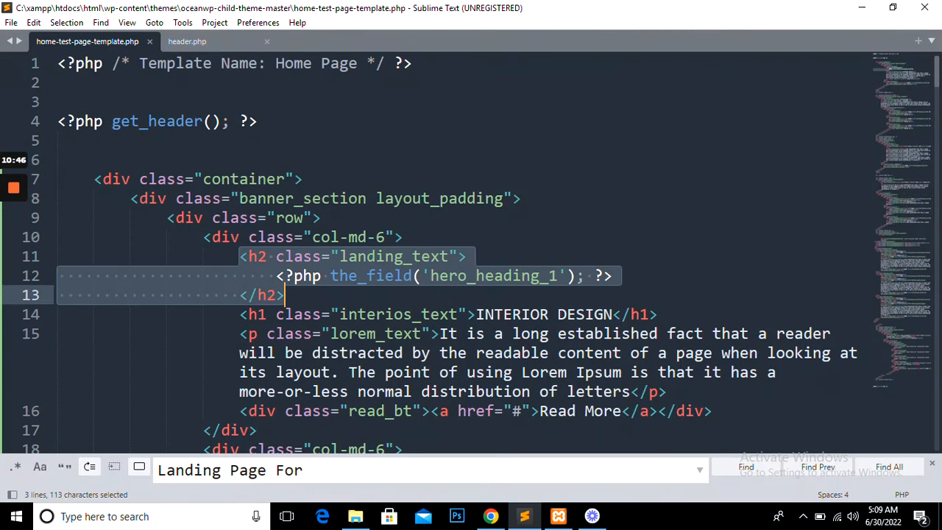
Search the web for "advance custom field" in a new Chrome tab and open the Advanced Custom Fields plugin website
left_click(490, 517)
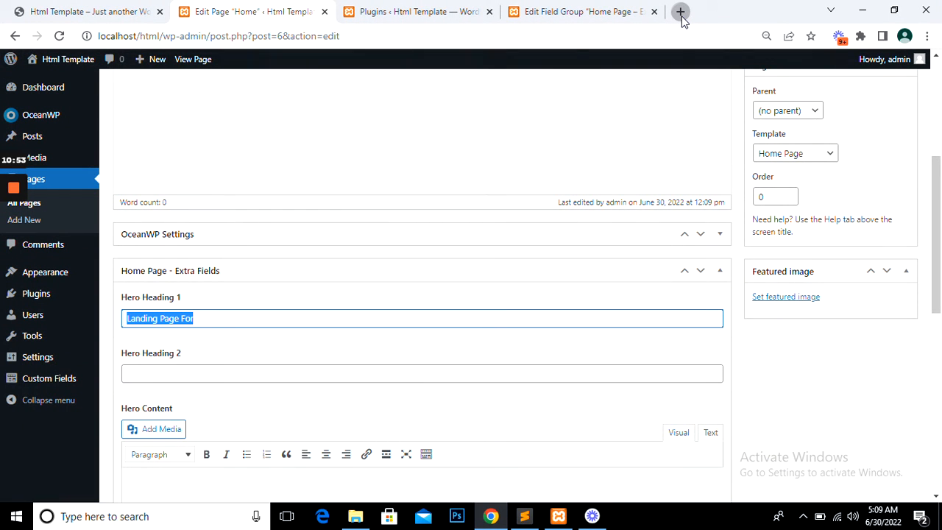
left_click(681, 12)
type("advan")
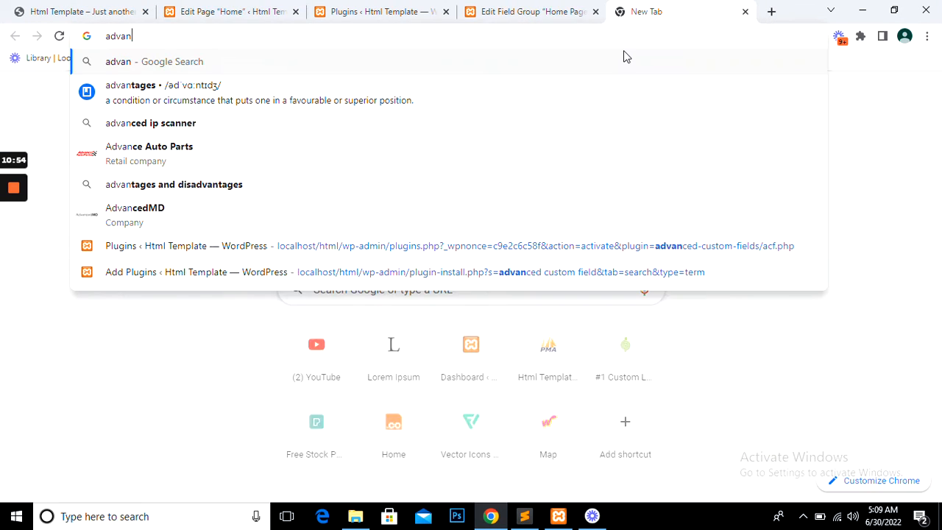
type("ce custom field")
key("Return")
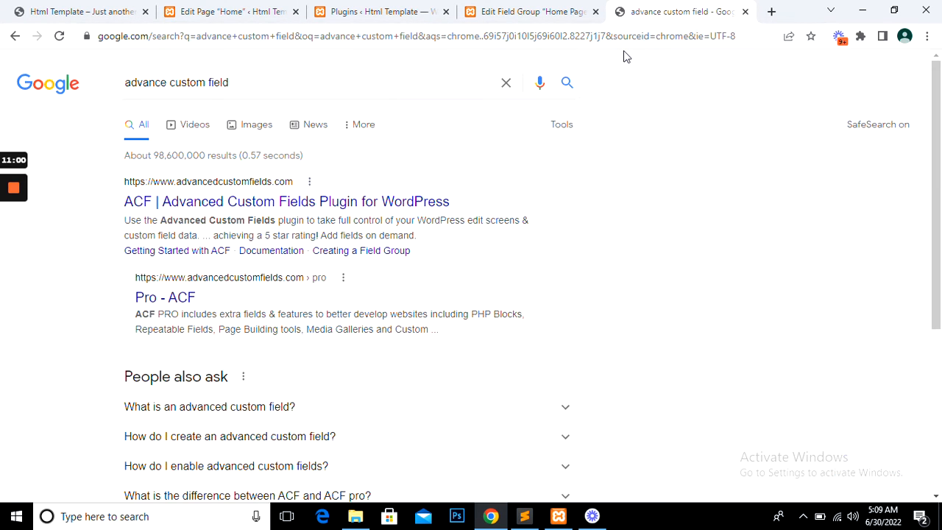
left_click(279, 202)
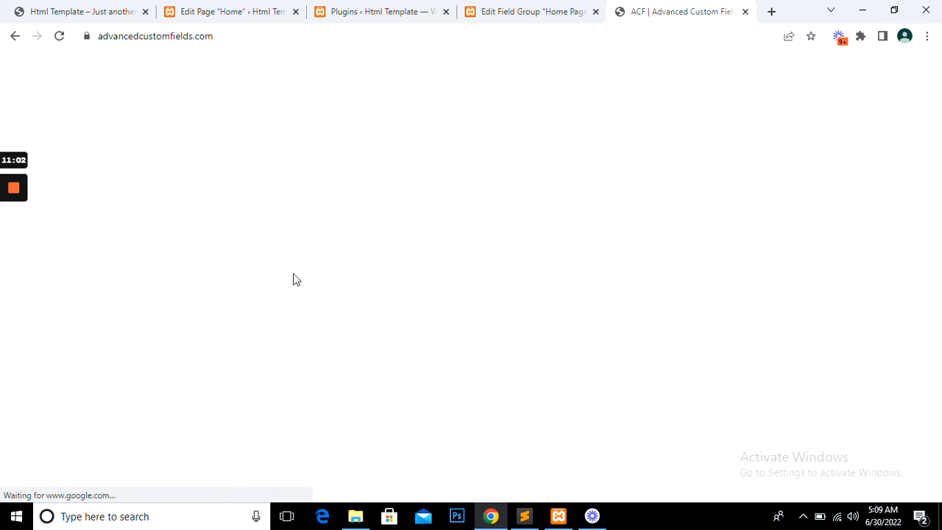
Copy the get_field('sub_heading') if block from the website's single.php example into the template in Sublime Text, below the first col-md-6 div
scroll(278, 291, "down", 6)
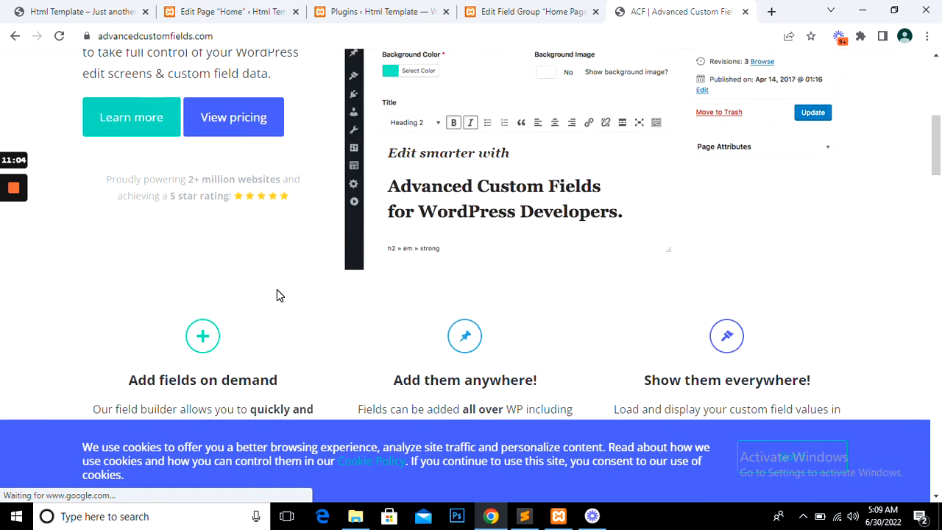
scroll(276, 290, "down", 12)
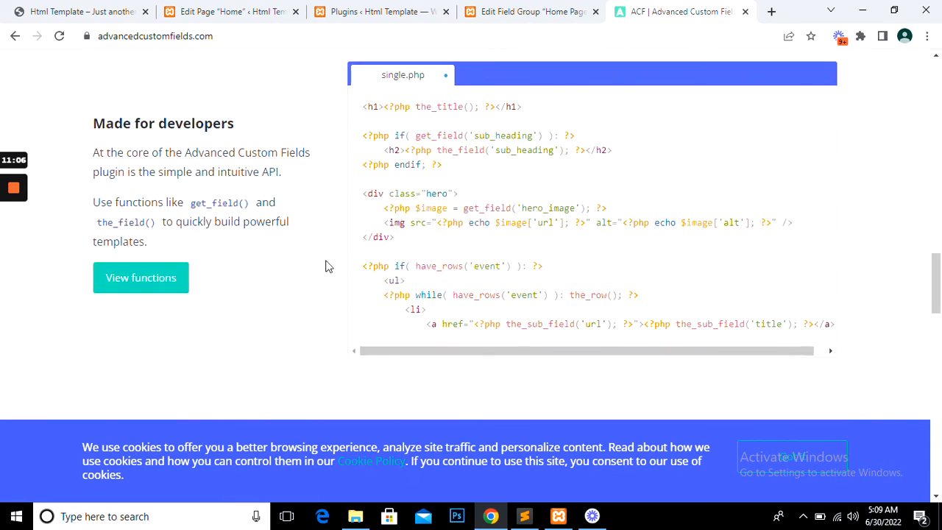
left_click_drag(441, 165, 362, 136)
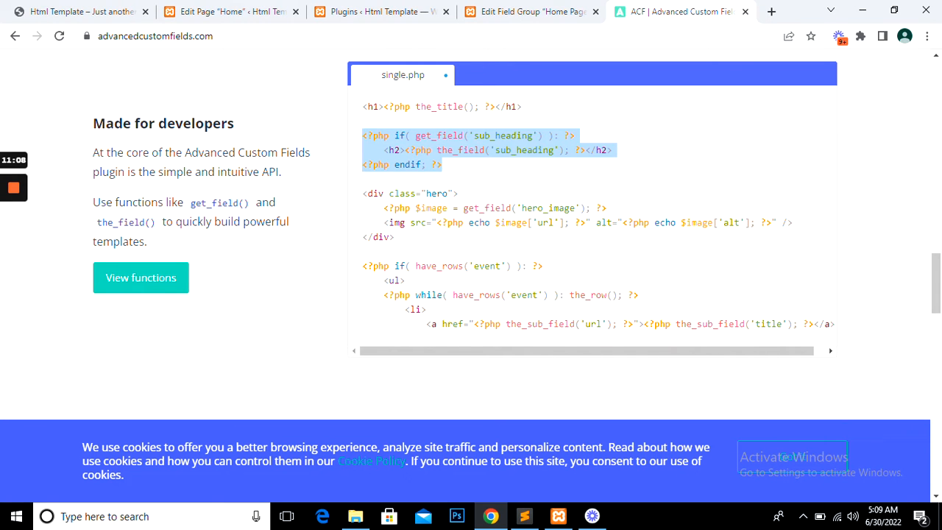
right_click(375, 140)
left_click(383, 146)
left_click(523, 517)
left_click(404, 237)
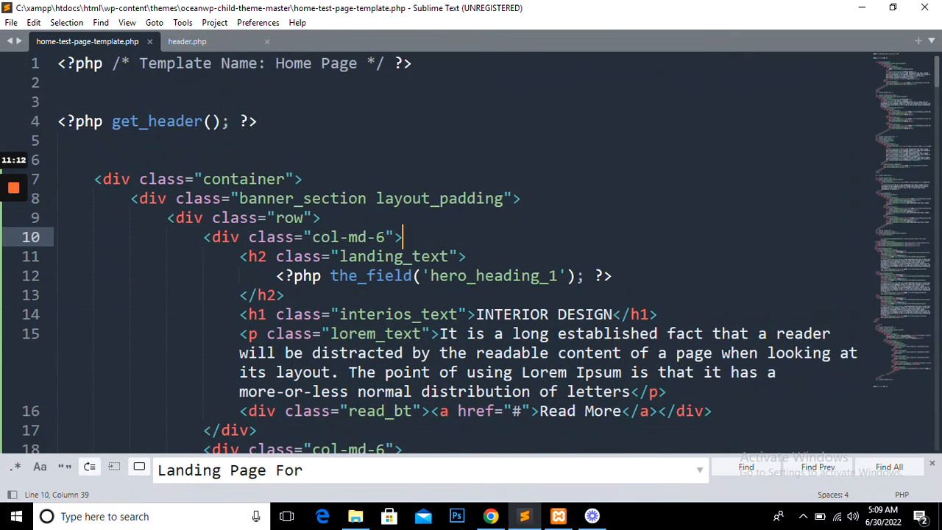
key("Return")
key("Return")
key("ctrl+v")
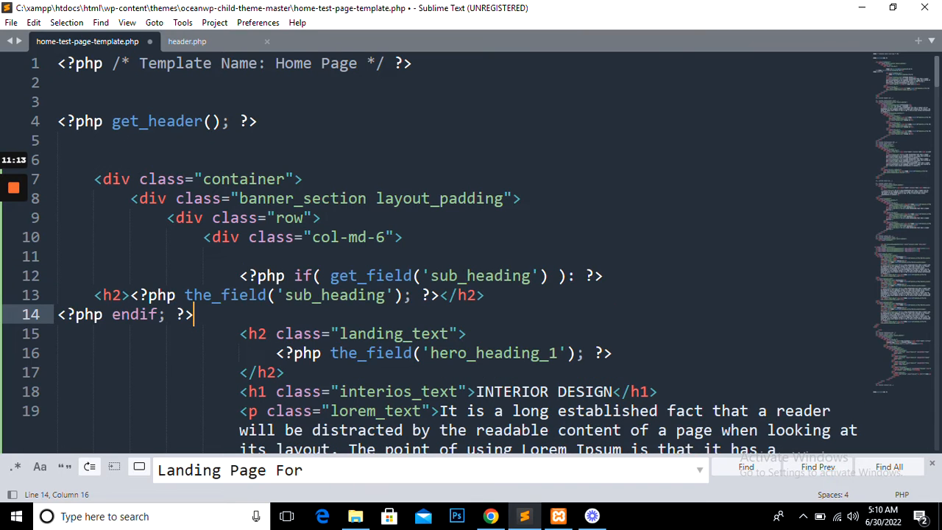
Indent the pasted sub_heading block to line up with the col-md-6 div and add blank lines below it
key("shift+Up")
key("shift+Home")
key("Tab")
key("Tab")
key("Tab")
key("Tab")
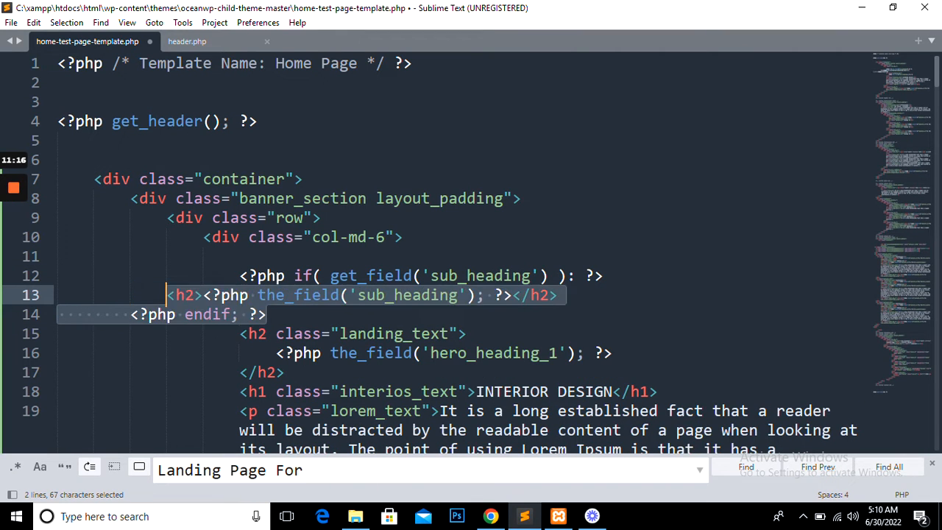
key("Tab")
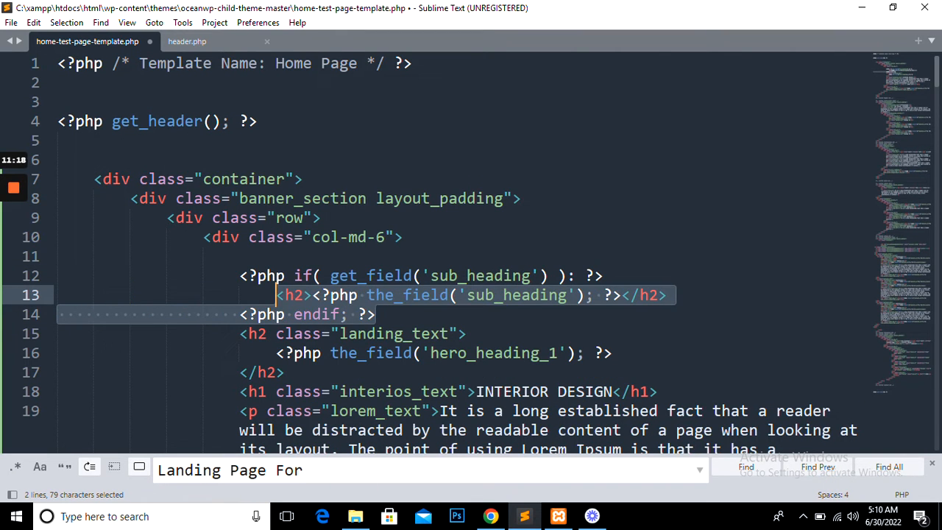
left_click_drag(375, 314, 230, 277)
key("shift+Tab")
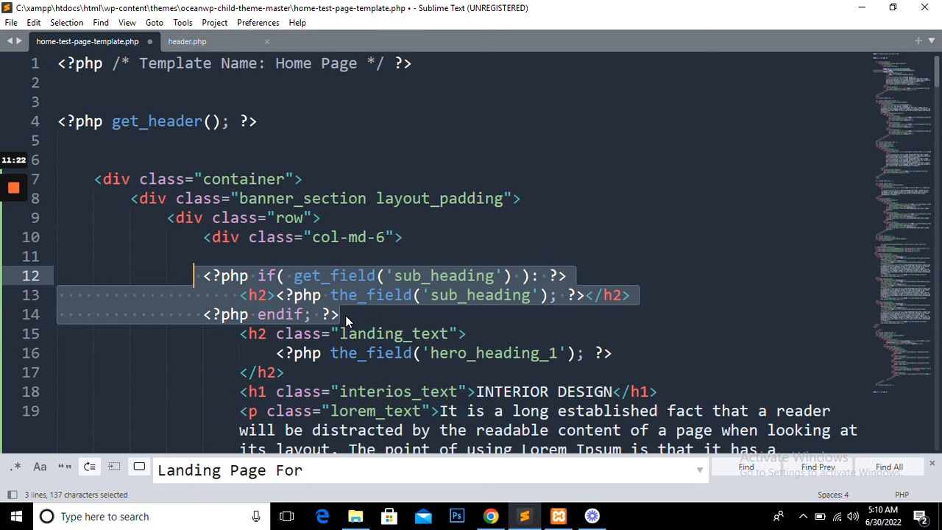
key("Right")
key("Return")
key("Return")
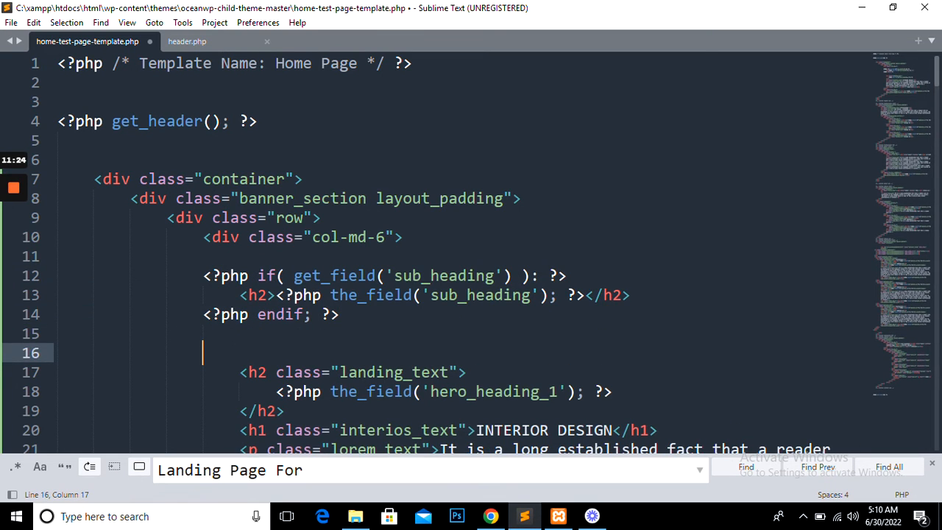
key("Return")
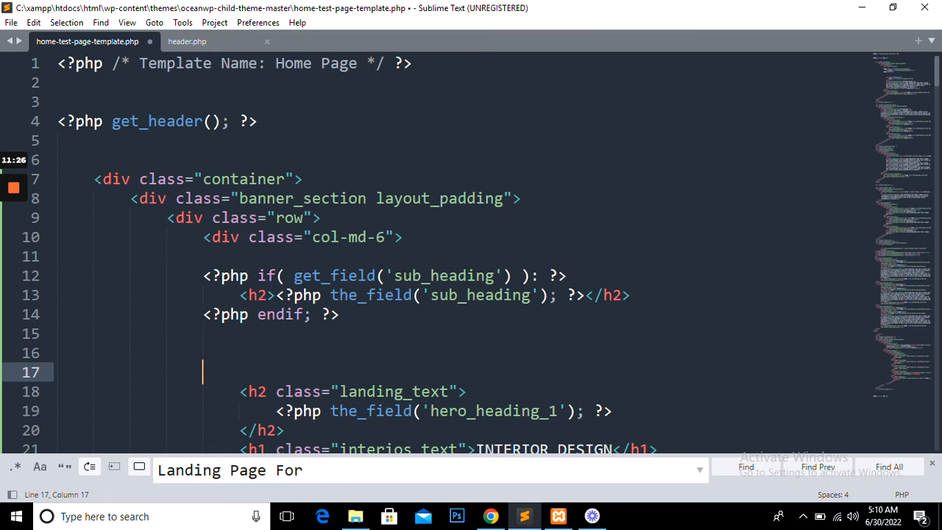
Using the sub_heading condition as a model, add <?php if( get_field() ):?> on the line above the landing_text h2
double_click(257, 295)
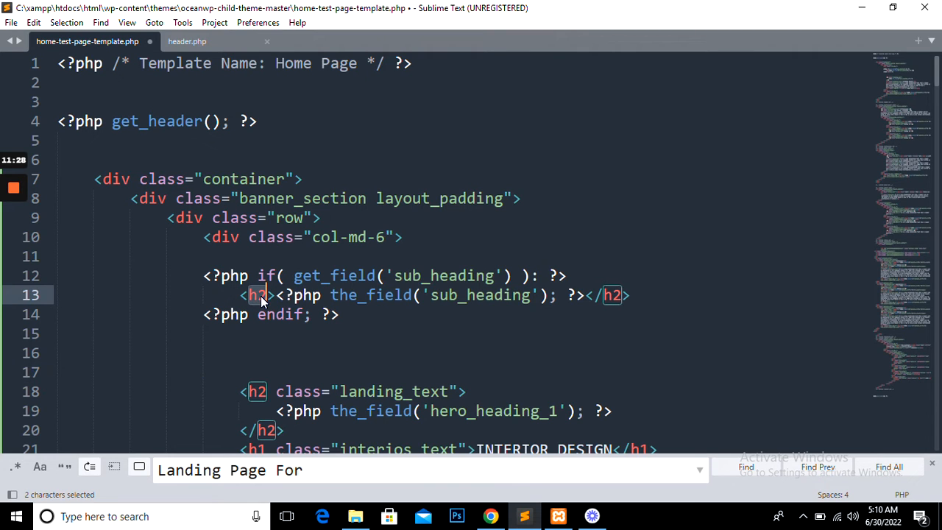
double_click(317, 278)
double_click(266, 275)
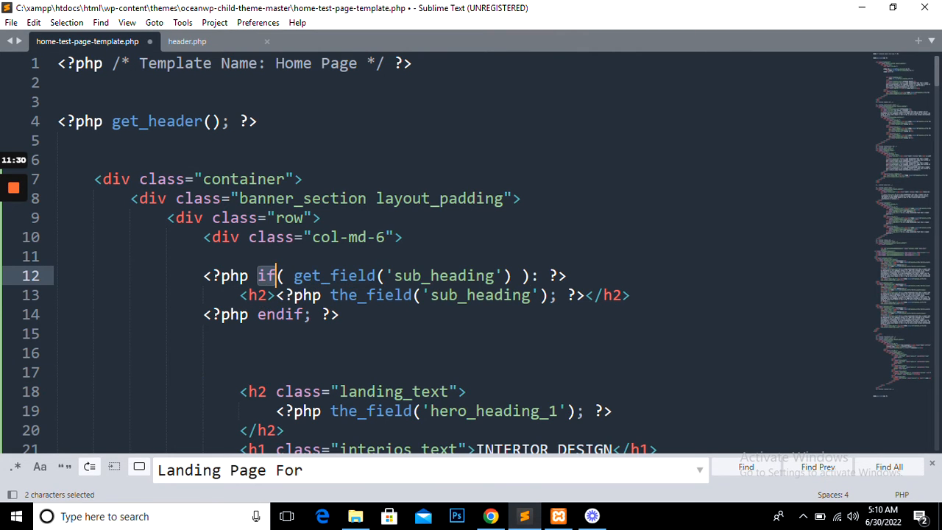
double_click(319, 276)
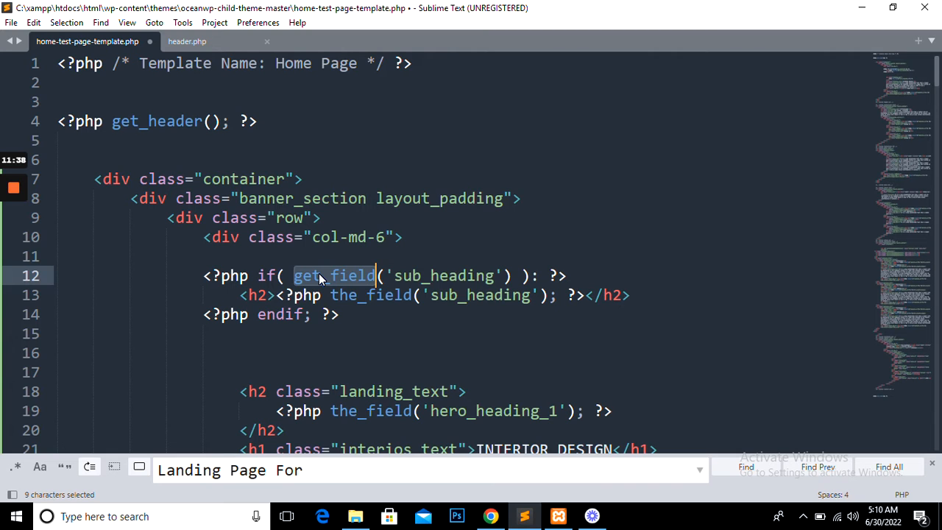
scroll(319, 273, "down", 3)
left_click(205, 198)
key("Tab")
type("<??>")
key("Left")
key("Left")
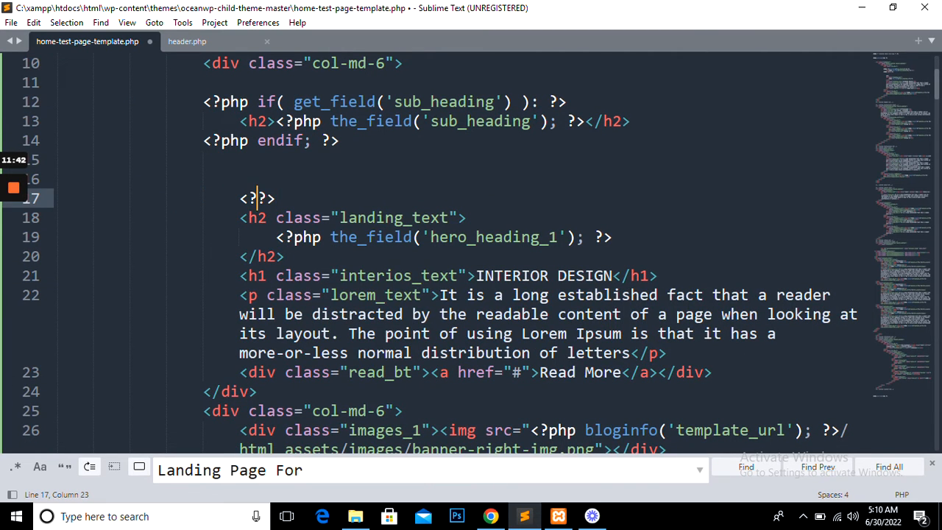
type("php ")
type("if( ge")
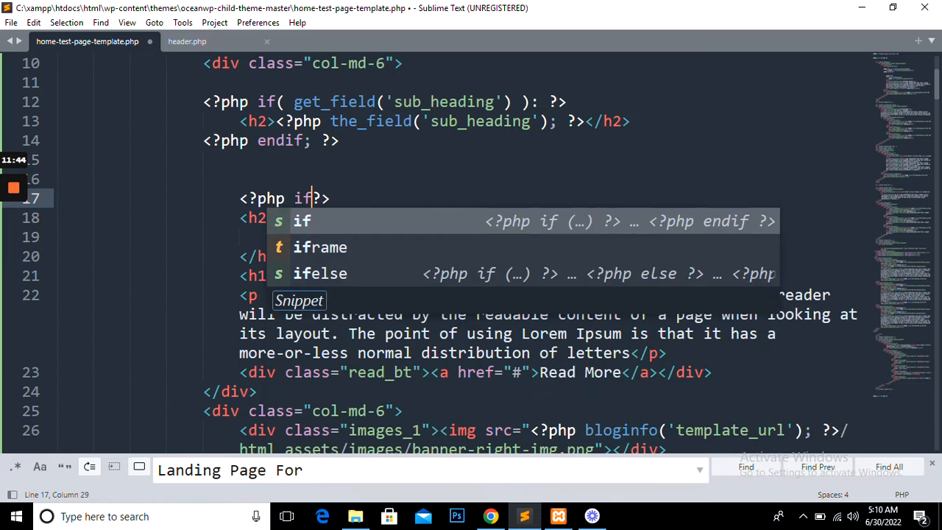
type("t_fie")
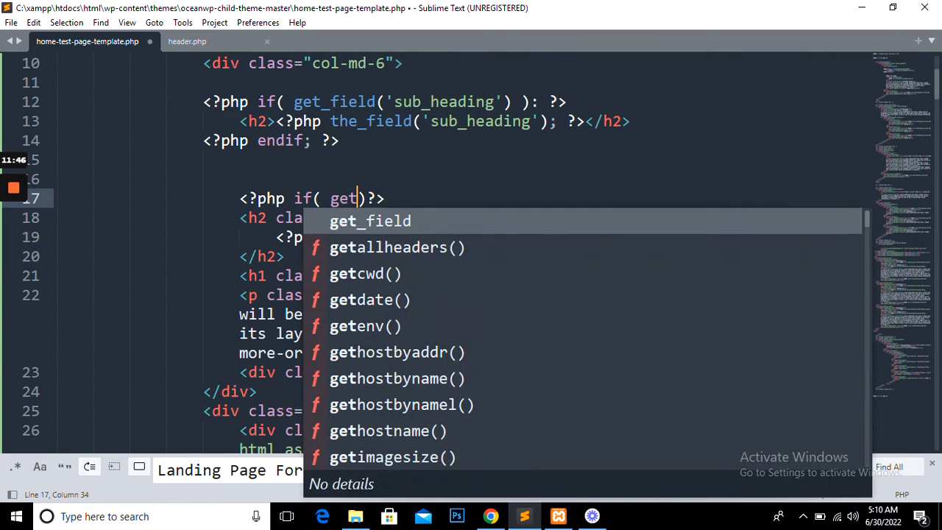
type("ld")
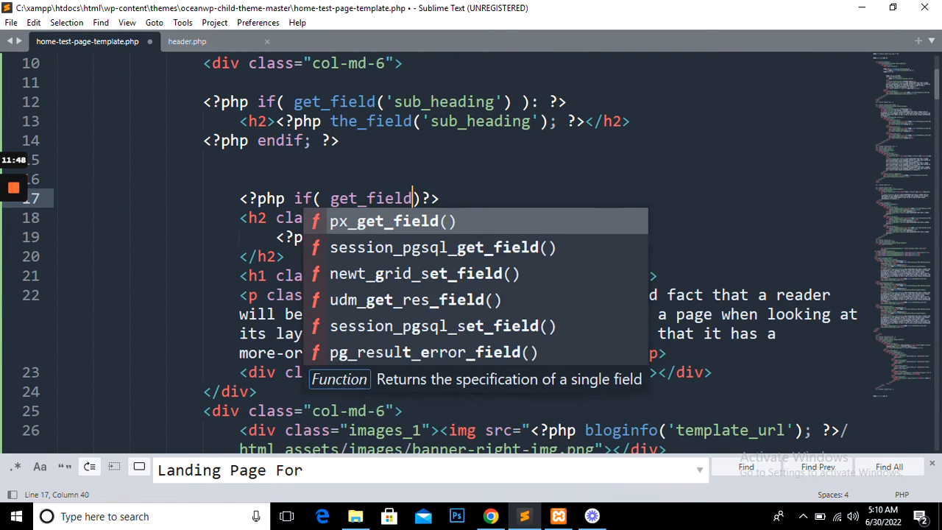
type("()")
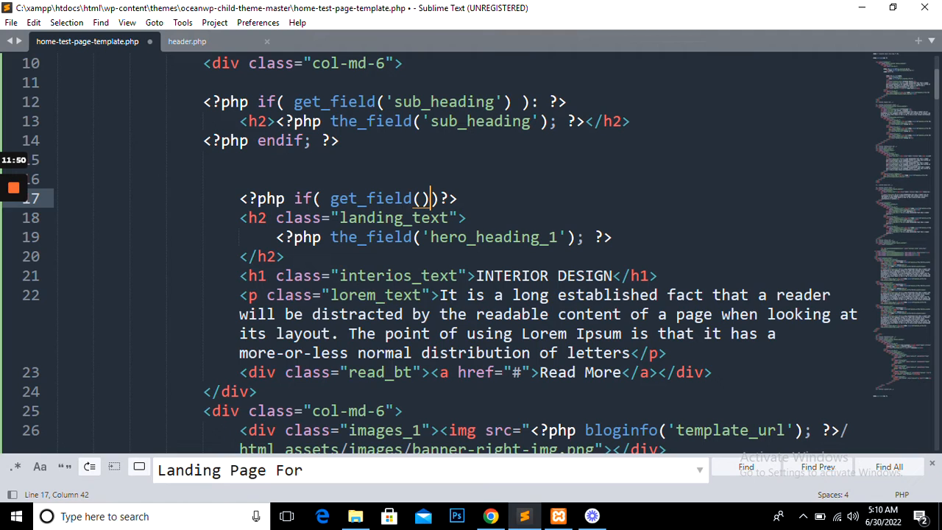
type(":")
key("BackSpace")
type(") :")
key("Left")
key("BackSpace")
key("Left")
Pass 'hero_heading_1', copied from the the_field call, to the new get_field() condition and save the template
double_click(466, 245)
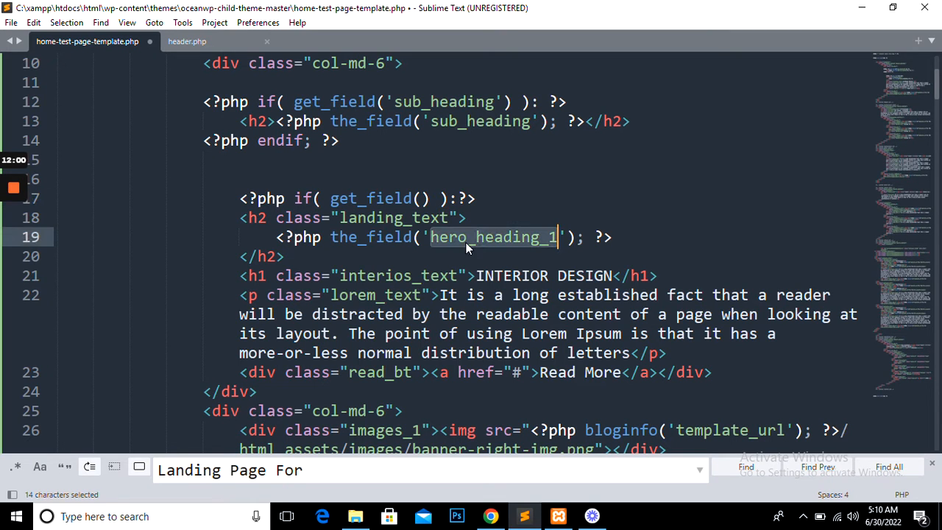
key("ctrl+c")
left_click(422, 199)
type("'")
key("ctrl+v")
key("ctrl+s")
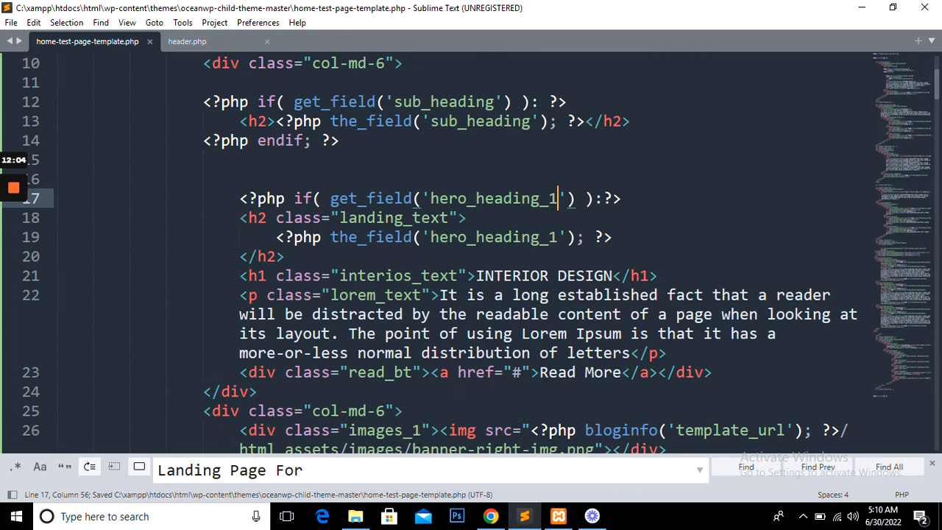
Close the hero_heading_1 condition with <?php endif; ?> on a new line after the landing_text h2's closing tag
left_click_drag(575, 199, 335, 206)
left_click(339, 237)
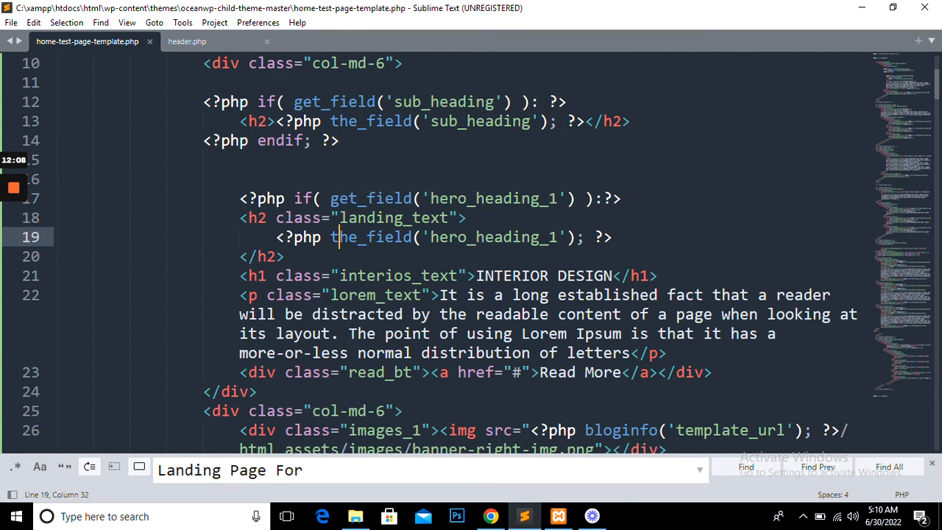
left_click_drag(240, 218, 298, 258)
double_click(298, 257)
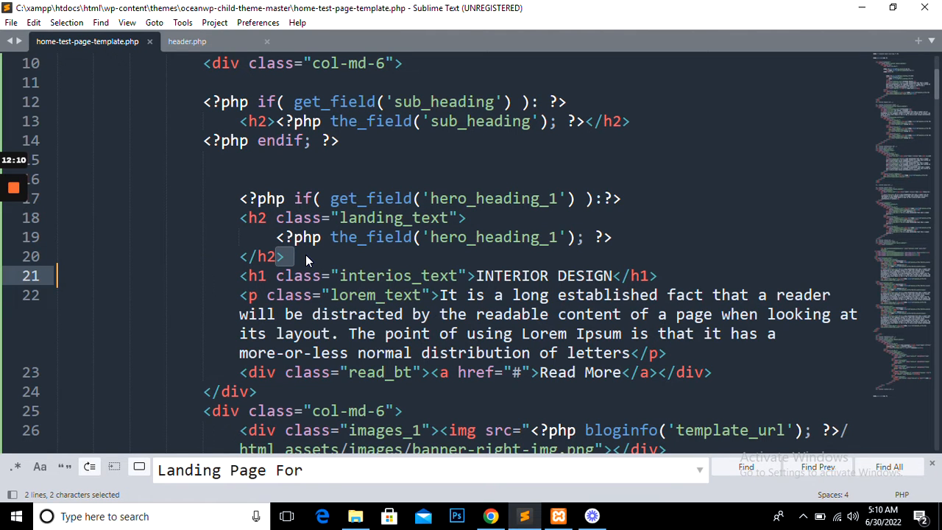
key("Right")
key("Return")
type("<")
key("BackSpace")
key("Up")
key("End")
type("<??>")
key("Left")
type("ph")
key("BackSpace")
key("BackSpace")
key("Left")
type("php ")
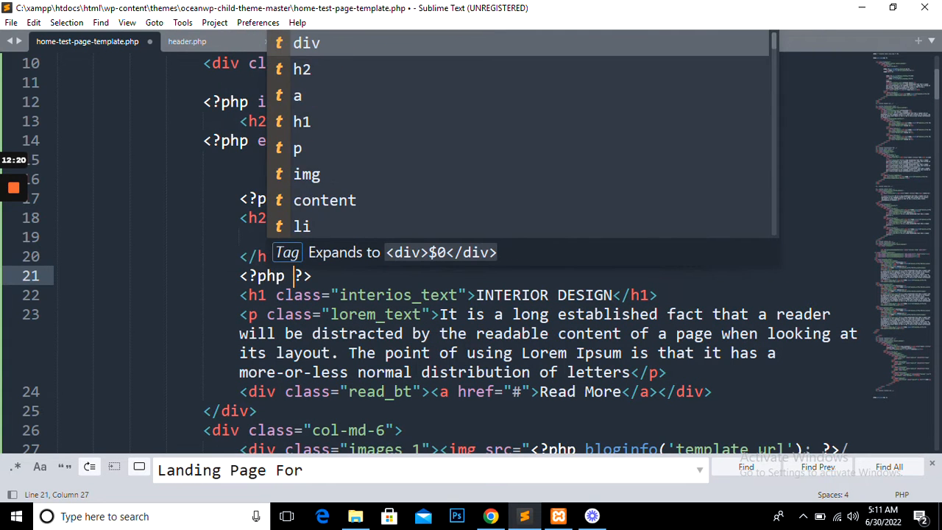
type("endif")
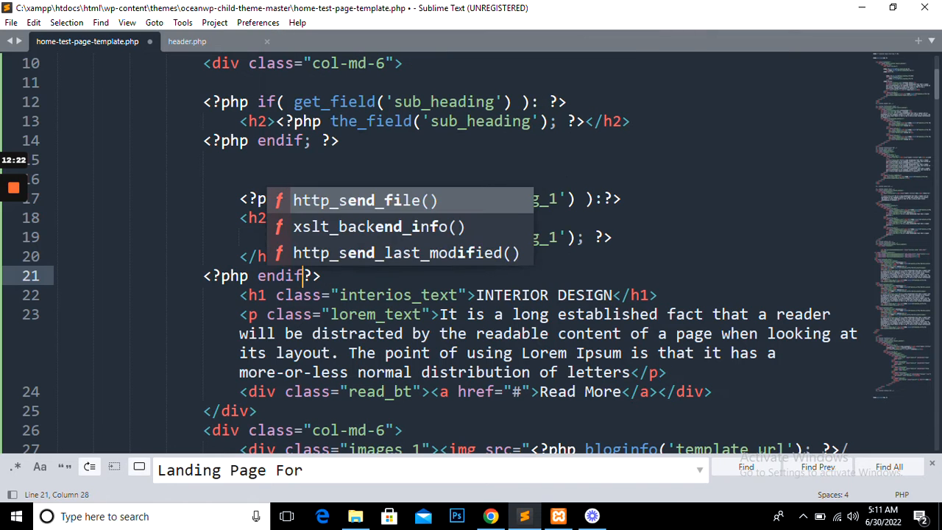
type(";")
Delete the sample sub_heading if block from the template, save the file and dismiss the licence reminder
left_click_drag(338, 141, 176, 102)
key("BackSpace")
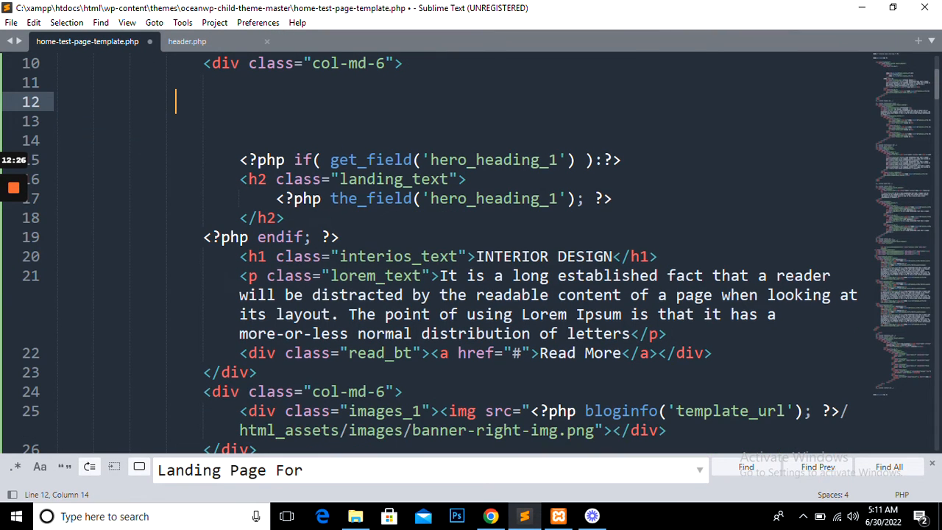
key("ctrl+s")
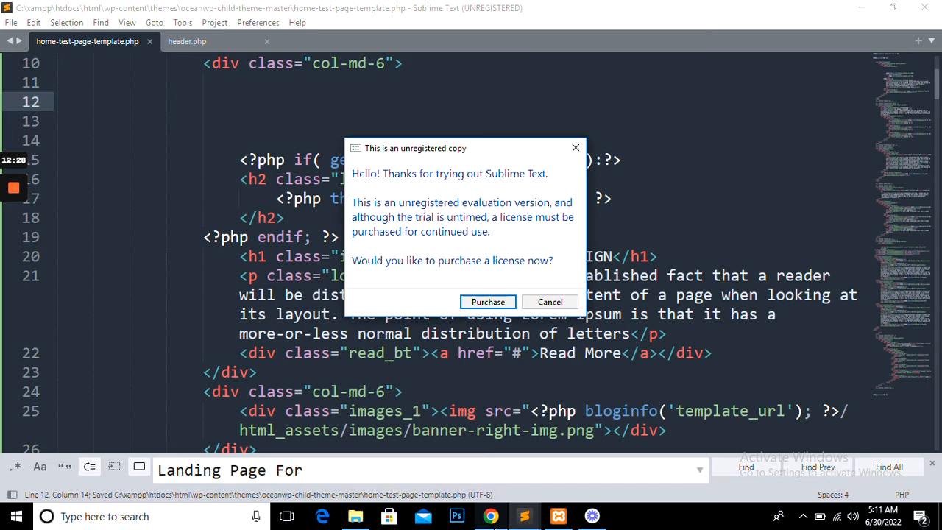
key("Escape")
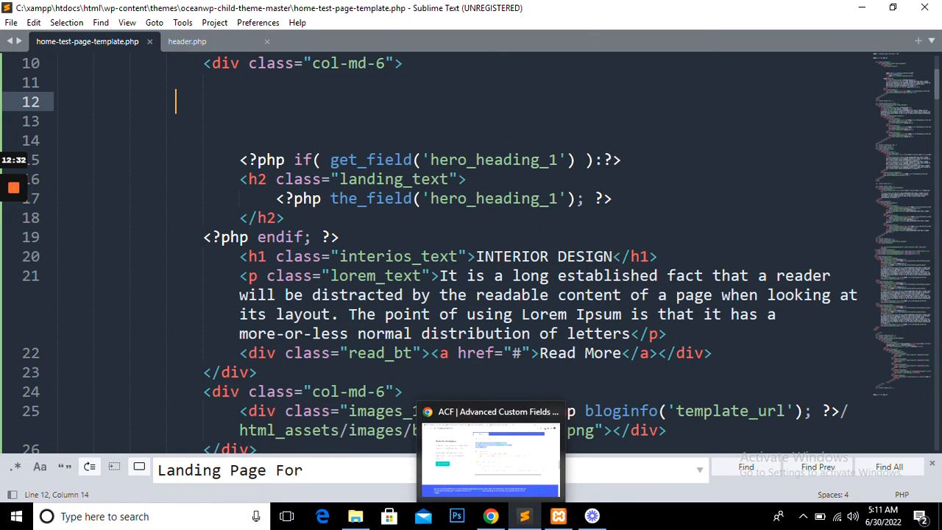
In Chrome, clear the Hero Heading 1 field on the Home page's edit screen and update the page
left_click(490, 516)
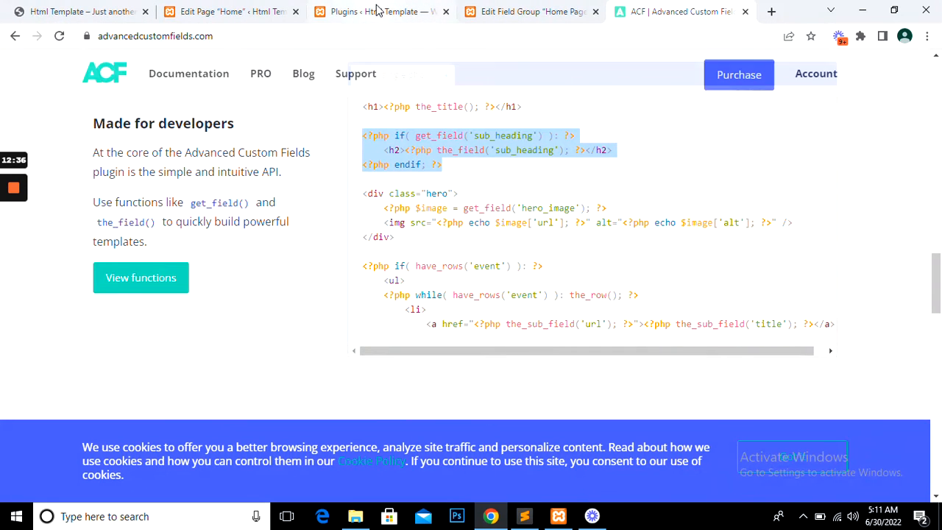
left_click(29, 10)
left_click(227, 11)
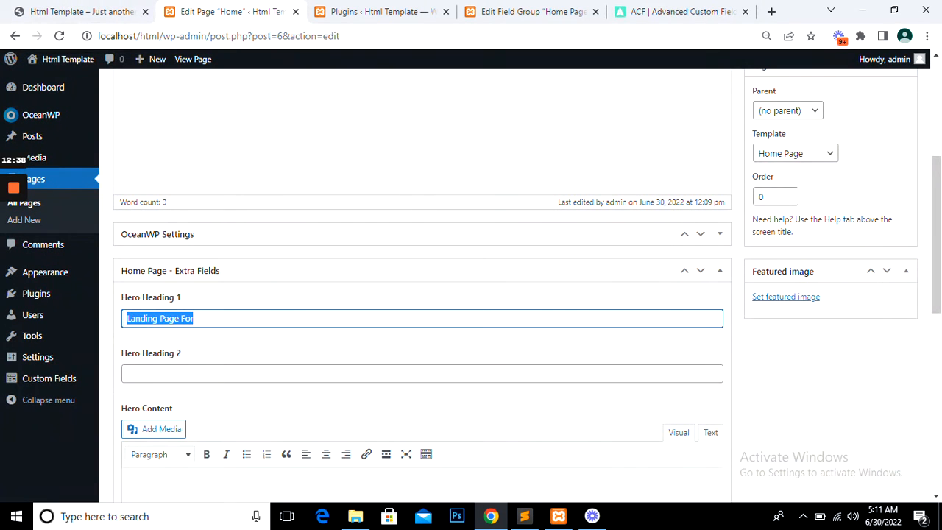
key("BackSpace")
scroll(791, 361, "up", 4)
left_click(890, 302)
Examine the interios_text and landing_text headings in the template, and reload the front page to check the hero section
left_click(524, 516)
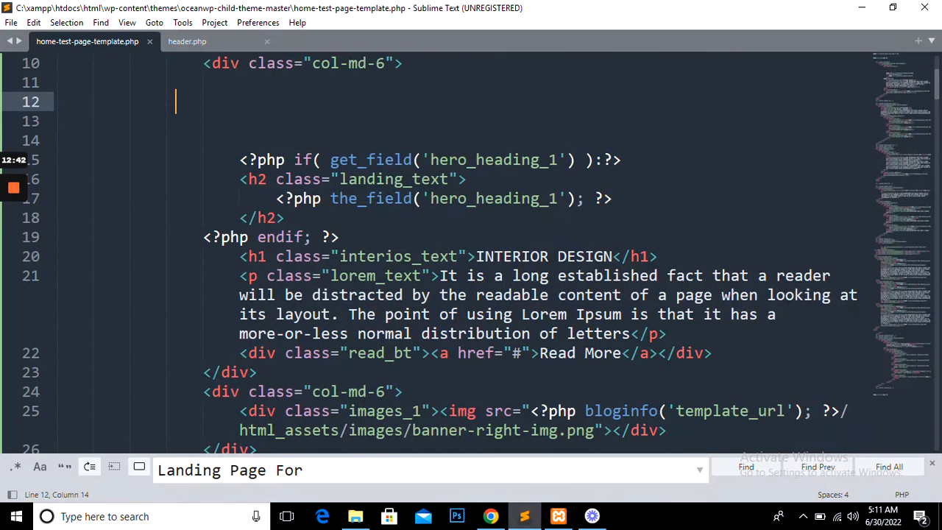
left_click(258, 256)
double_click(377, 260)
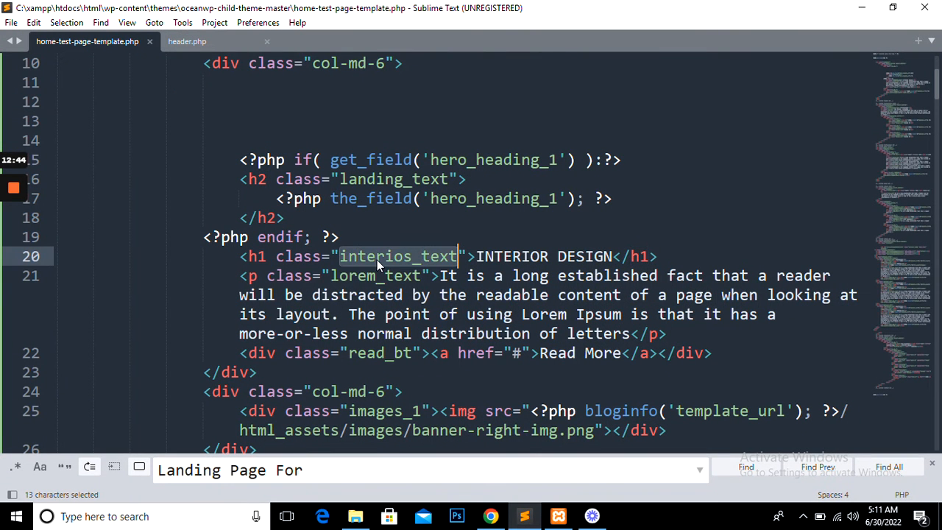
double_click(405, 184)
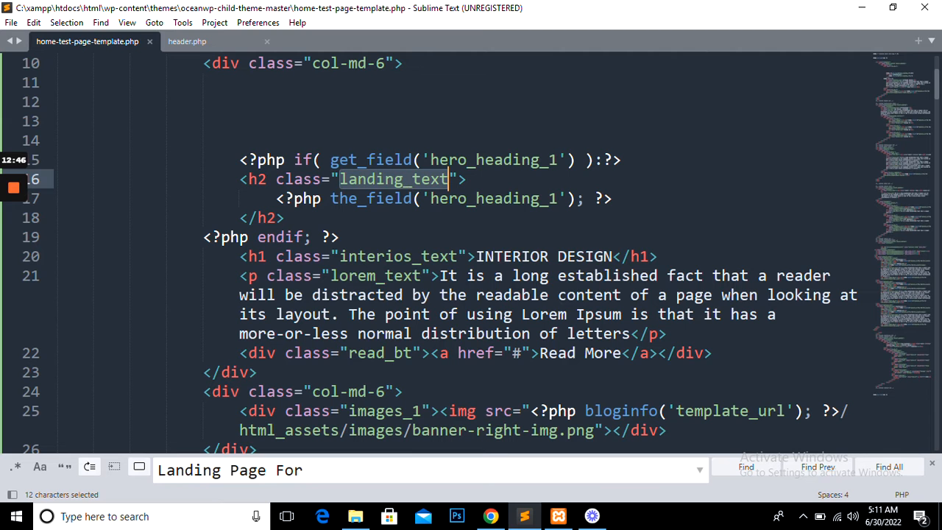
left_click(487, 517)
left_click(66, 11)
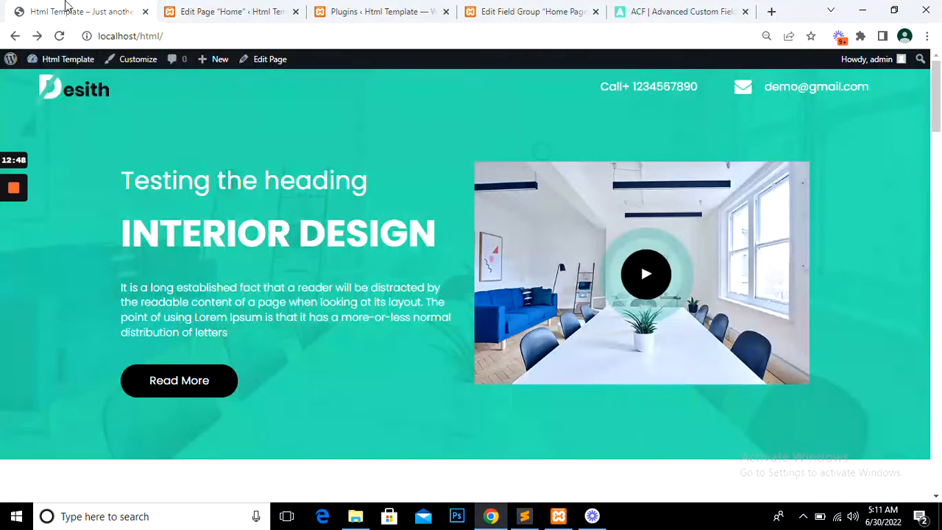
right_click(66, 11)
left_click(103, 83)
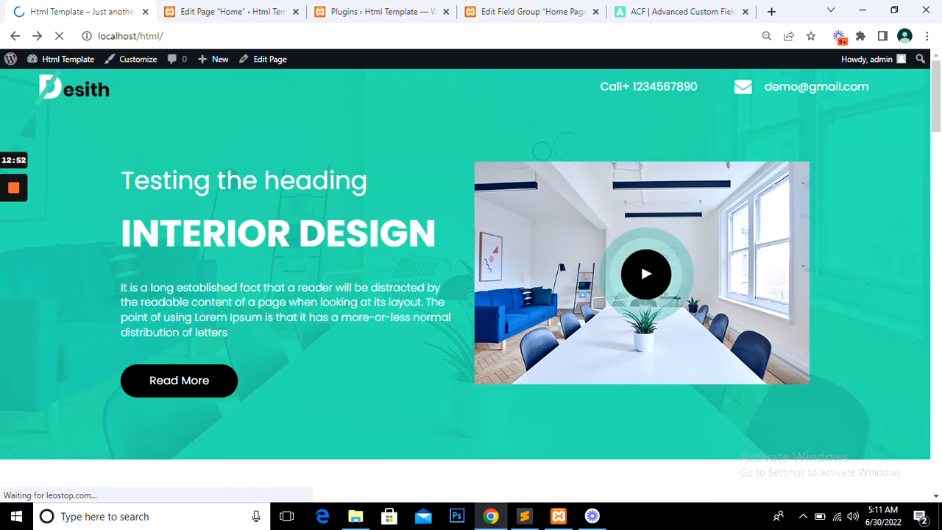
right_click(202, 178)
left_click(137, 158)
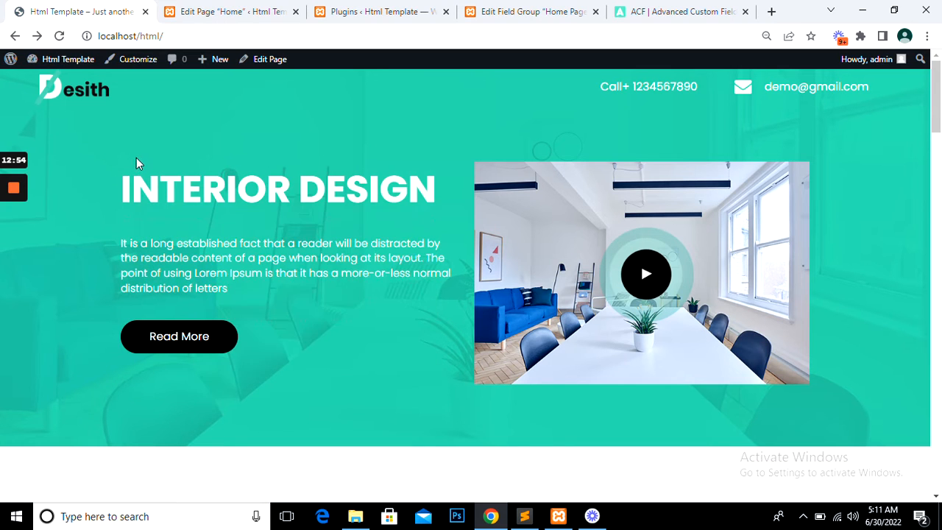
Inspect the INTERIOR DESIGN heading on the front page and examine its h1 markup in the column's HTML
right_click(269, 154)
left_click(228, 158)
right_click(180, 166)
right_click(171, 186)
left_click(228, 402)
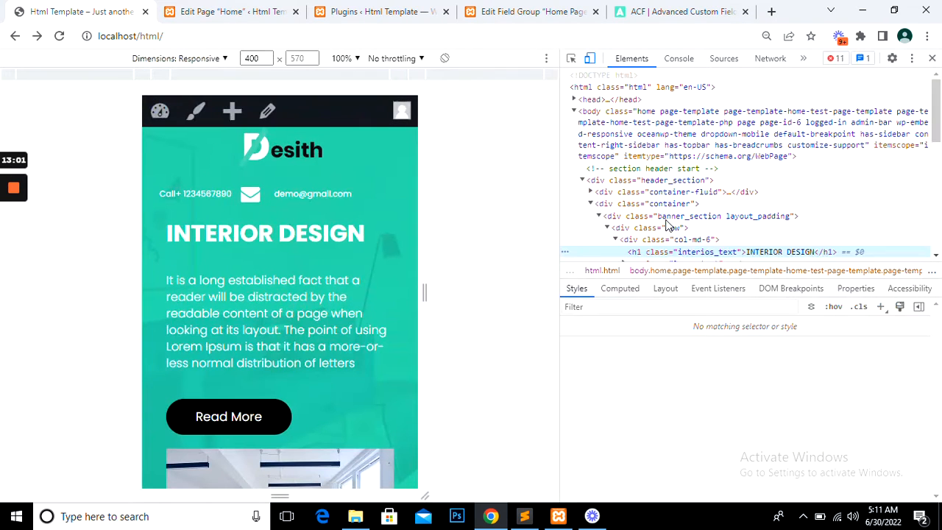
scroll(670, 235, "down", 2)
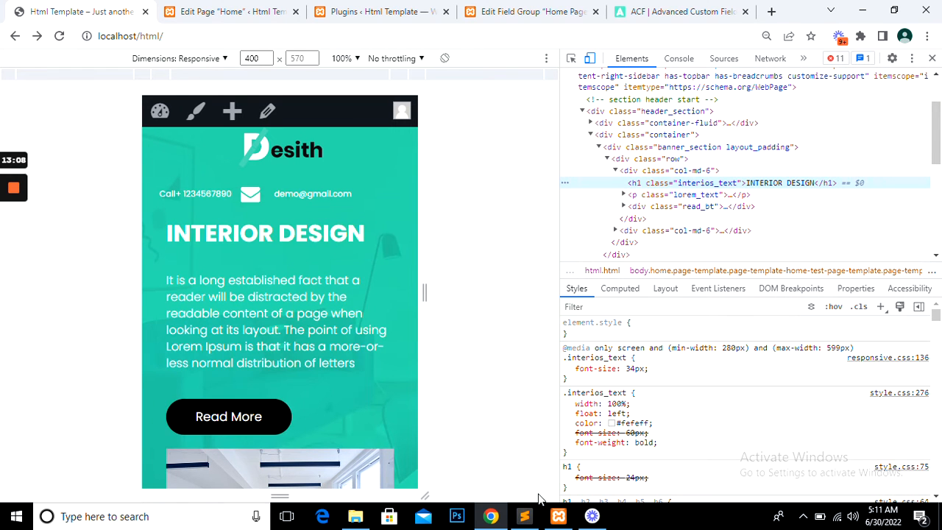
In Sublime Text, outdent the hero_heading_1 if line to align with its endif, and save the template
left_click(525, 515)
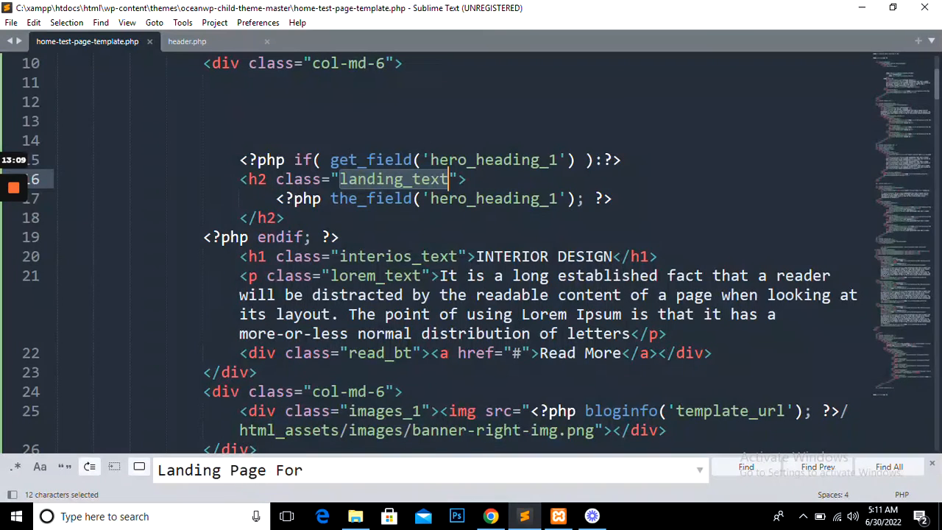
double_click(372, 160)
left_click_drag(284, 218, 255, 220)
key("shift+Tab")
key("Tab")
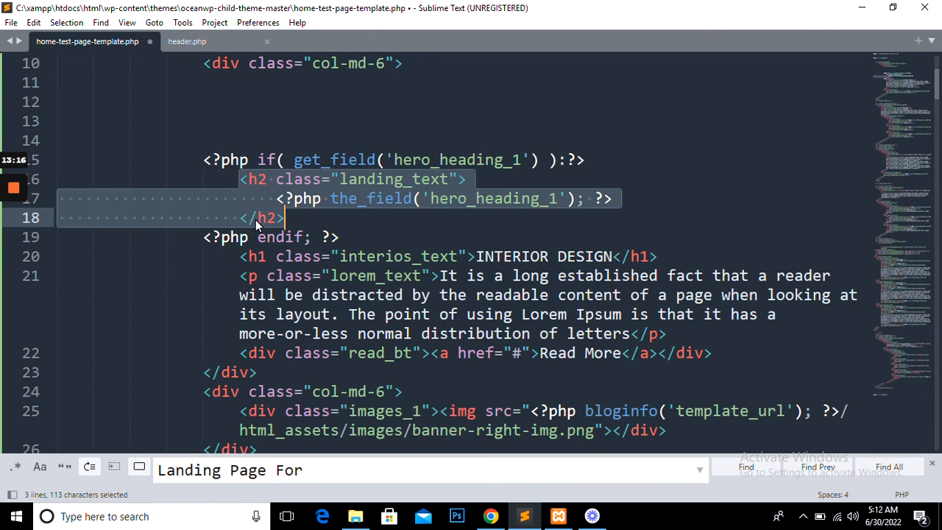
key("ctrl+s")
left_click(267, 217)
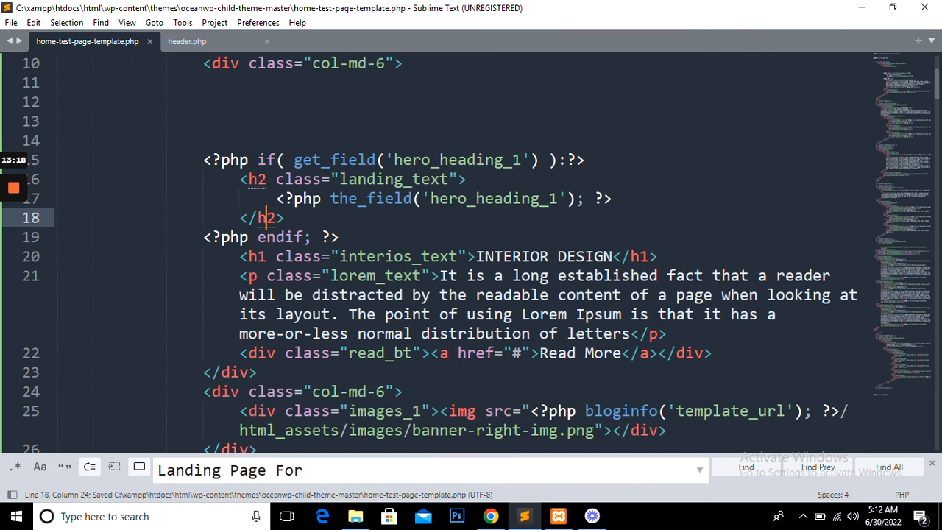
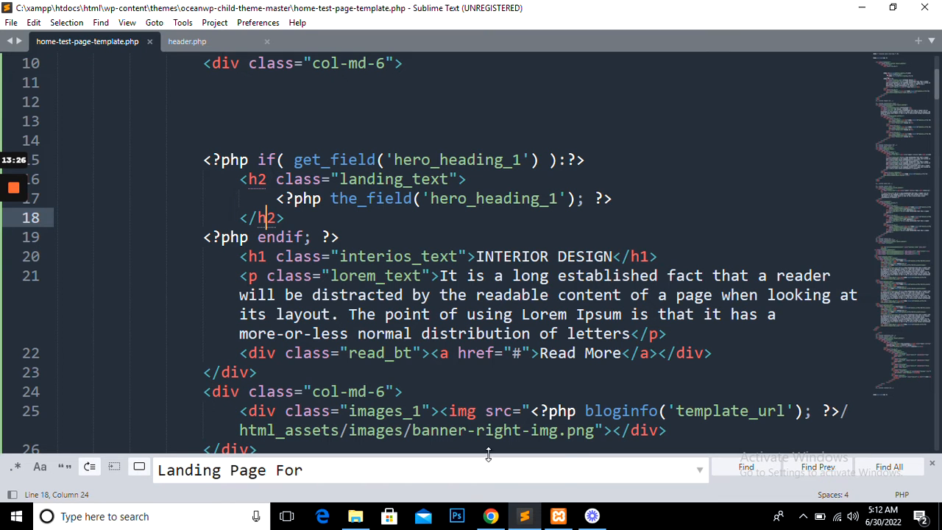
Duplicate the whole hero_heading_1 if block, from its condition to endif, between the original block and the interios_text h1
mouse_move(490, 516)
scroll(416, 165, "down", 2)
left_click(414, 160)
scroll(414, 166, "up", 1)
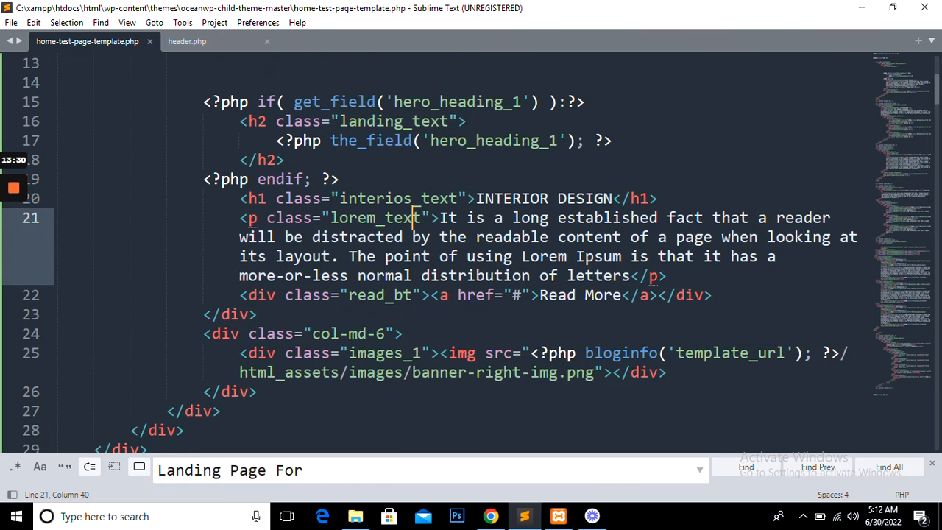
key("Up")
key("Up")
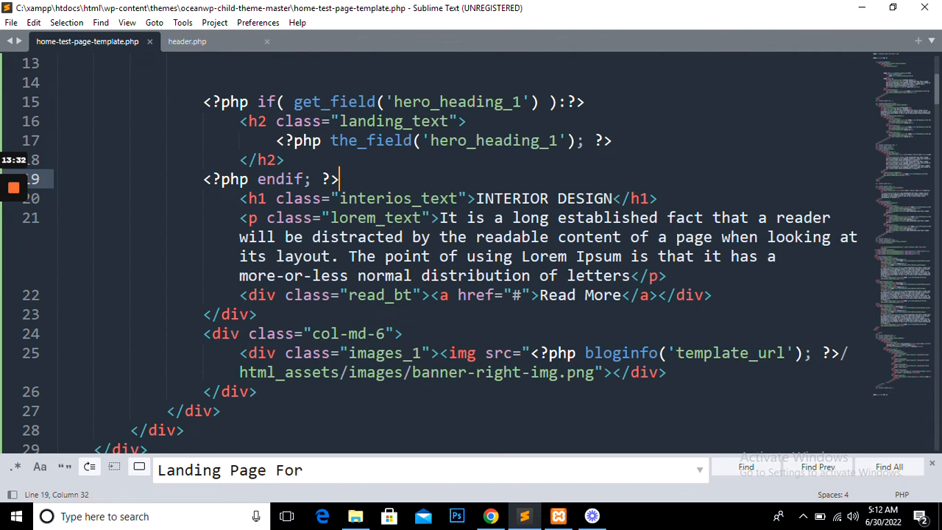
key("Return")
key("Return")
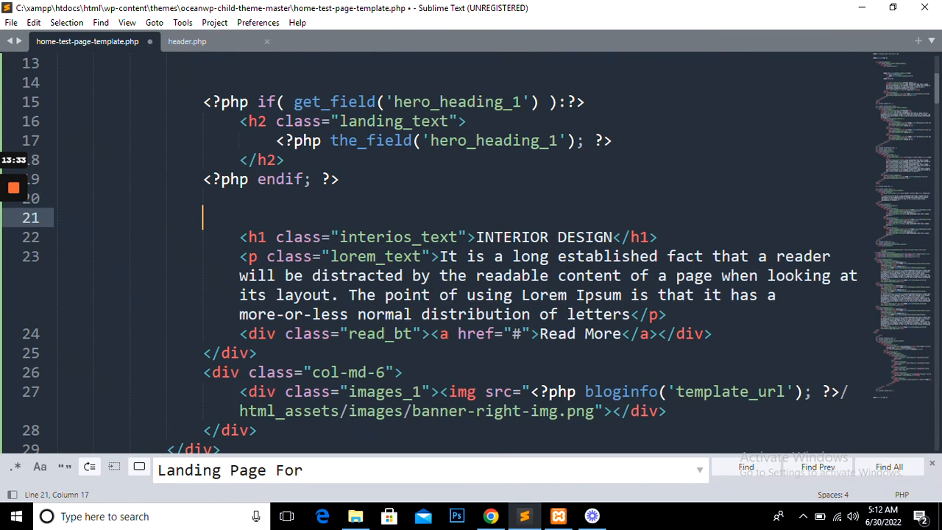
left_click_drag(339, 179, 203, 102)
key("ctrl+c")
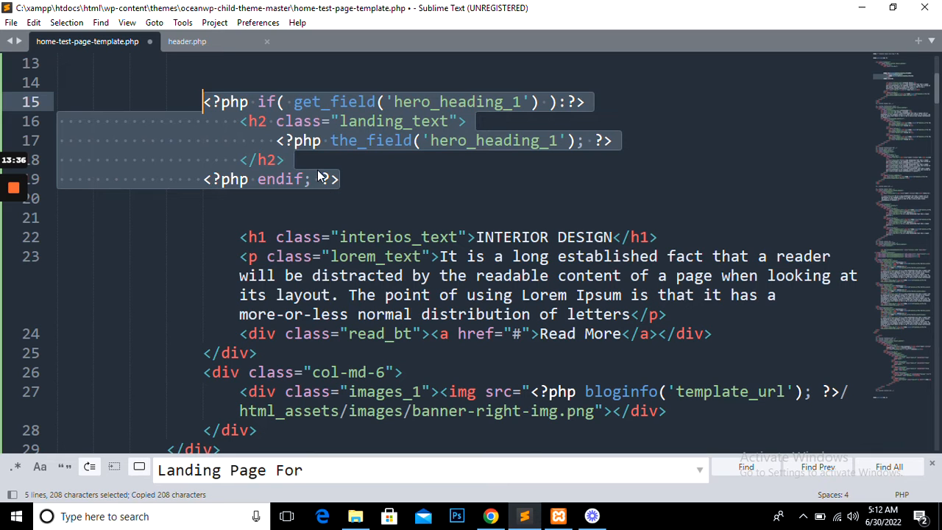
left_click(322, 198)
key("Return")
key("ctrl+v")
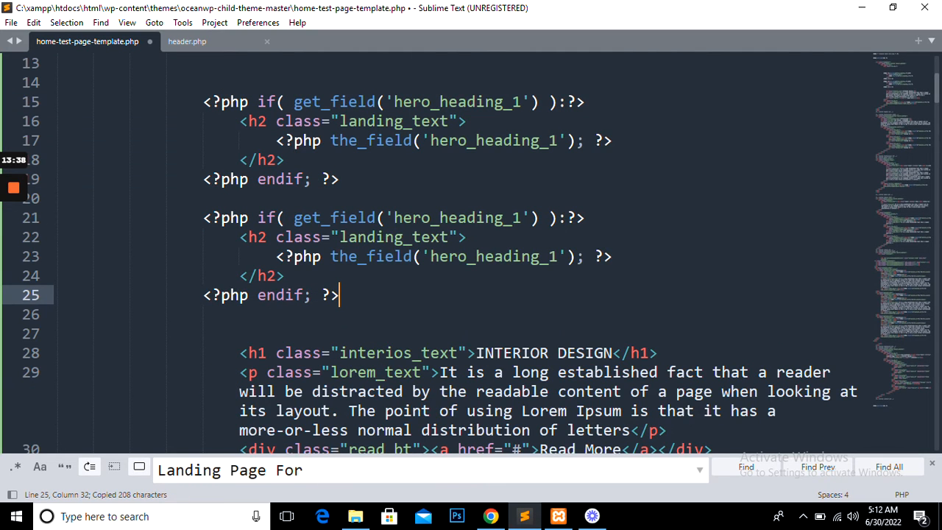
Move the interios_text h1 into the duplicated block in place of its landing_text h2 opening tag, and delete the leftover closing h2 tag
mouse_move(239, 353)
left_mouse_down()
mouse_move(657, 338)
mouse_move(667, 356)
mouse_move(246, 356)
left_mouse_up()
left_click(667, 356)
key("ctrl+x")
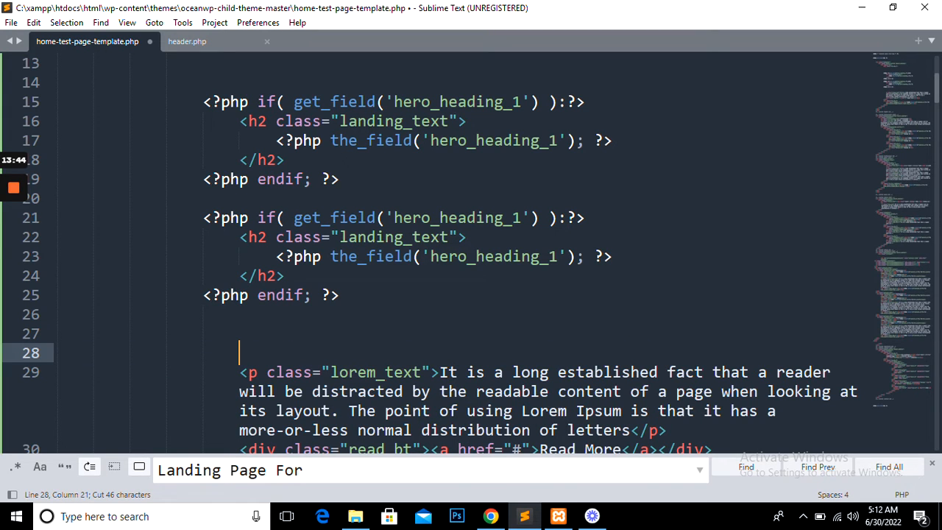
left_click_drag(230, 237, 468, 237)
key("ctrl+v")
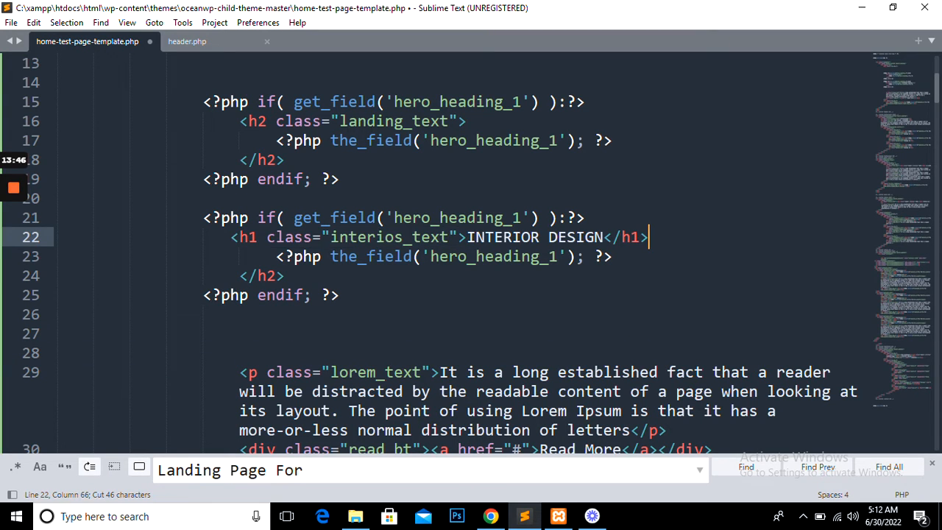
left_click_drag(285, 275, 231, 275)
key("BackSpace")
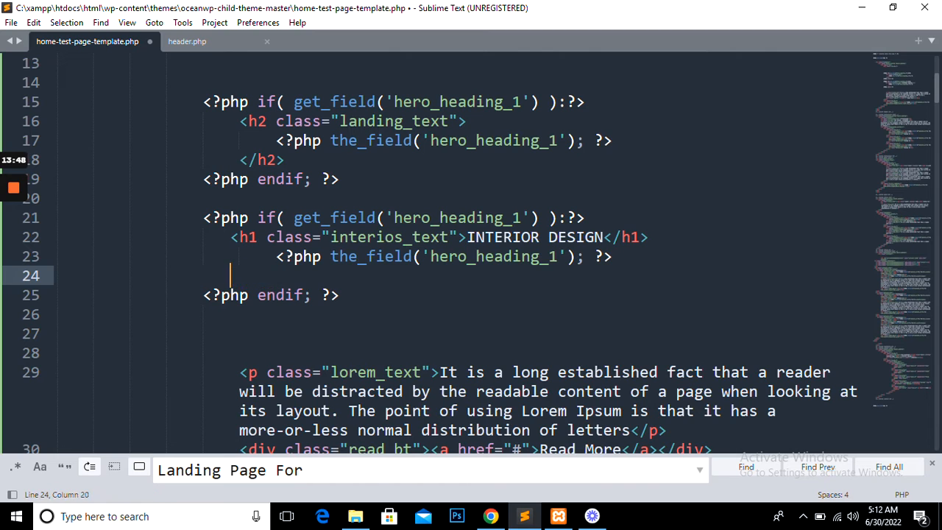
Put the h1's opening and closing tags on separate lines and delete the hard-coded INTERIOR DESIGN text between them
left_click(467, 237)
key("Return")
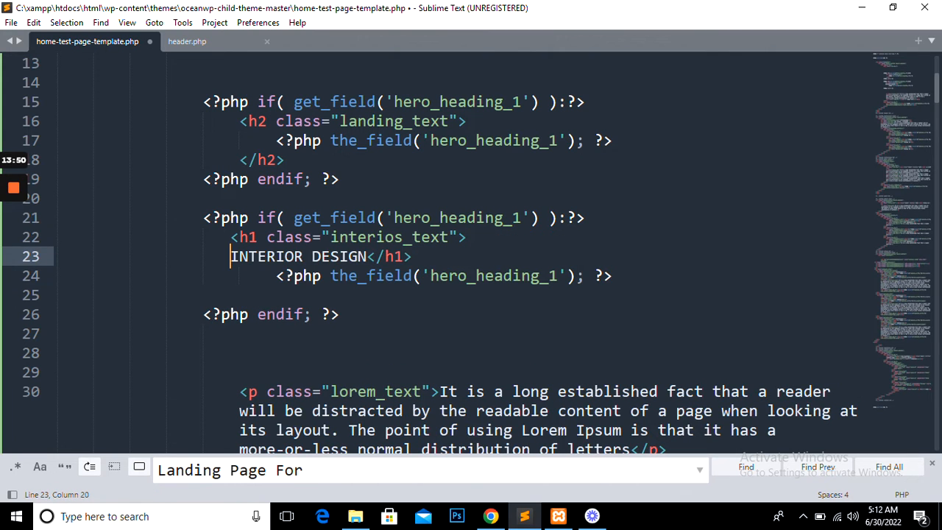
left_click(367, 256)
key("Return")
key("Tab")
key("Tab")
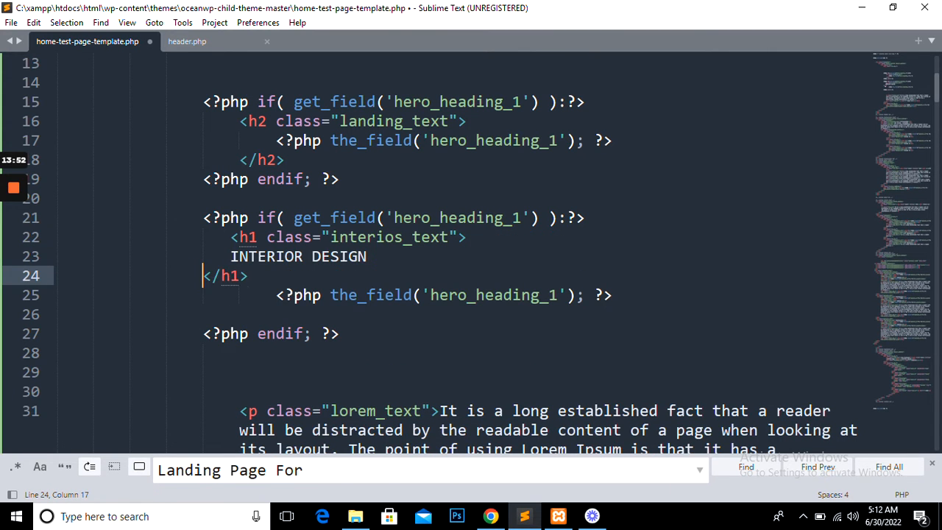
left_click_drag(230, 256, 368, 256)
key("BackSpace")
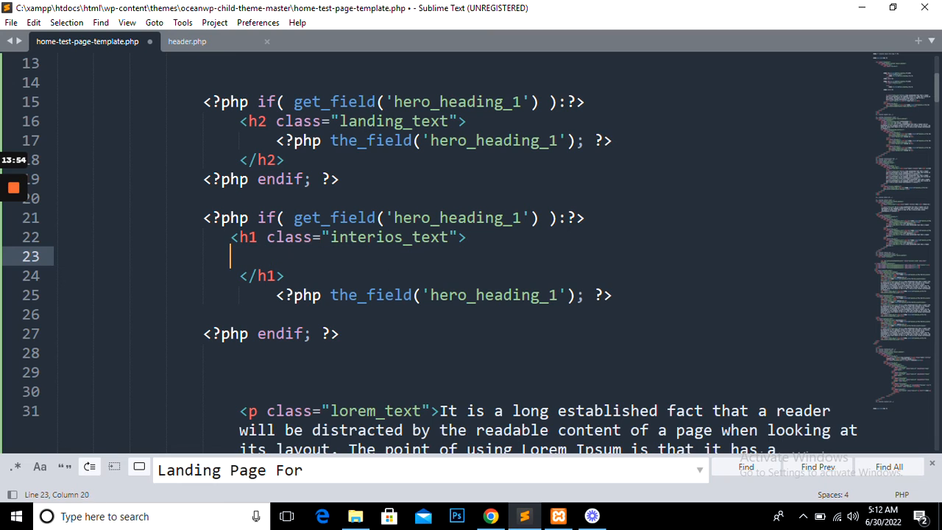
Align the h1 opening tag with its closing tag and move the the_field line between them, indented one level
key("Up")
key("Tab")
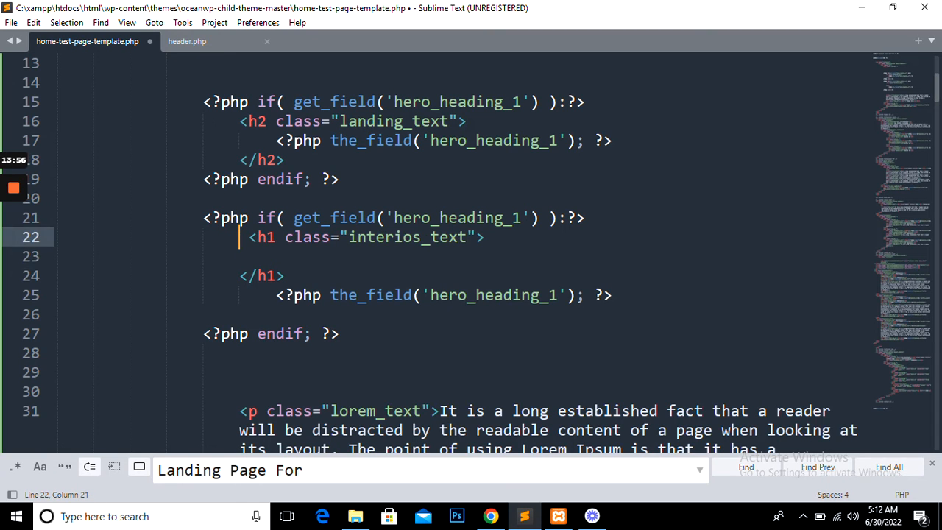
key("Right")
key("BackSpace")
left_click_drag(276, 295, 617, 301)
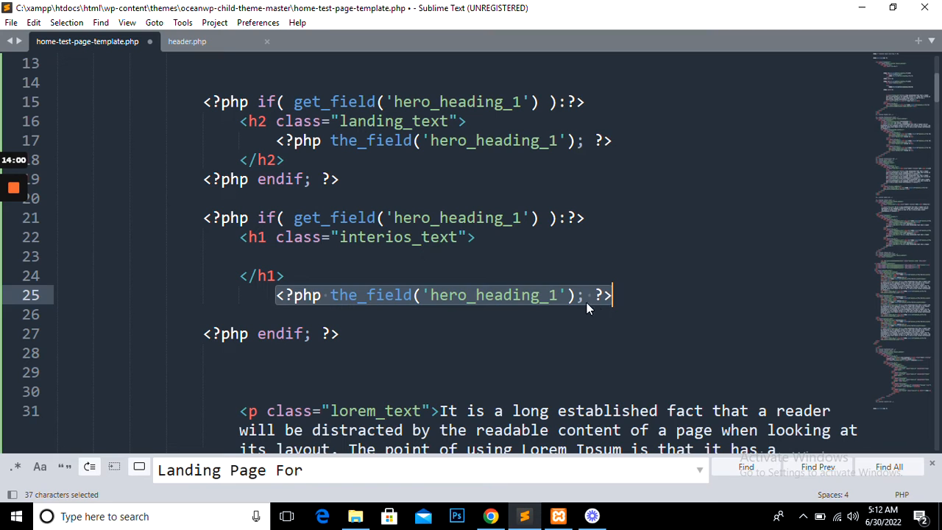
key("ctrl+x")
left_click(231, 256)
key("ctrl+v")
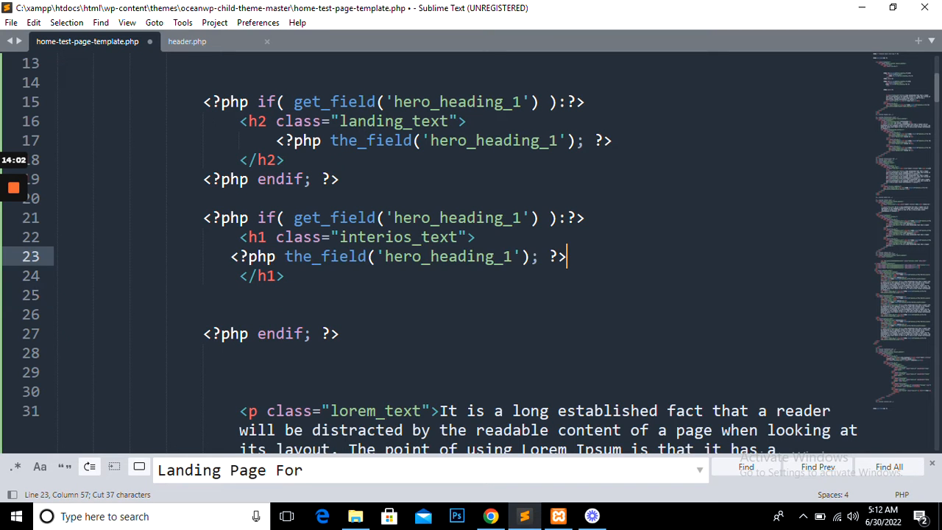
key("Home")
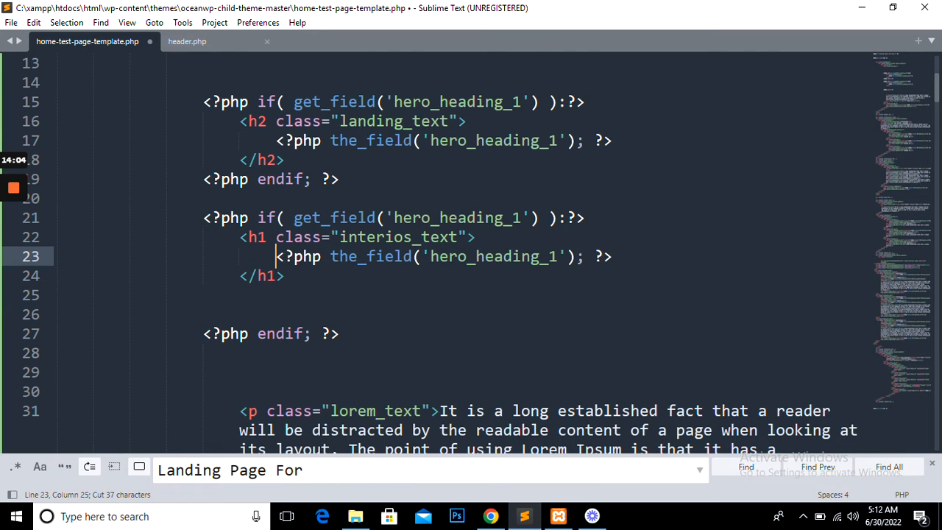
Remove the blank lines between the interios_text h1's closing tag and the endif line
left_click(205, 314)
key("BackSpace")
key("BackSpace")
key("BackSpace")
key("BackSpace")
key("BackSpace")
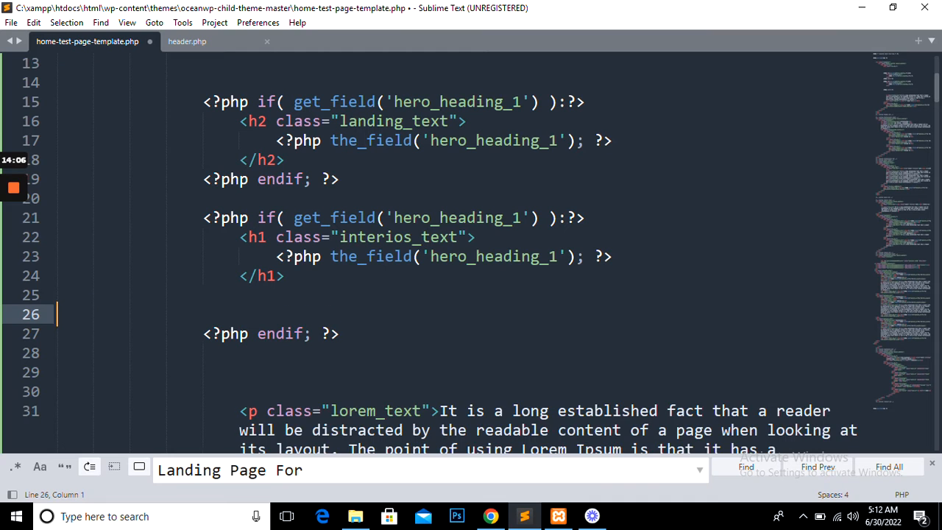
key("BackSpace")
key("BackSpace")
key("BackSpace")
key("BackSpace")
key("BackSpace")
key("BackSpace")
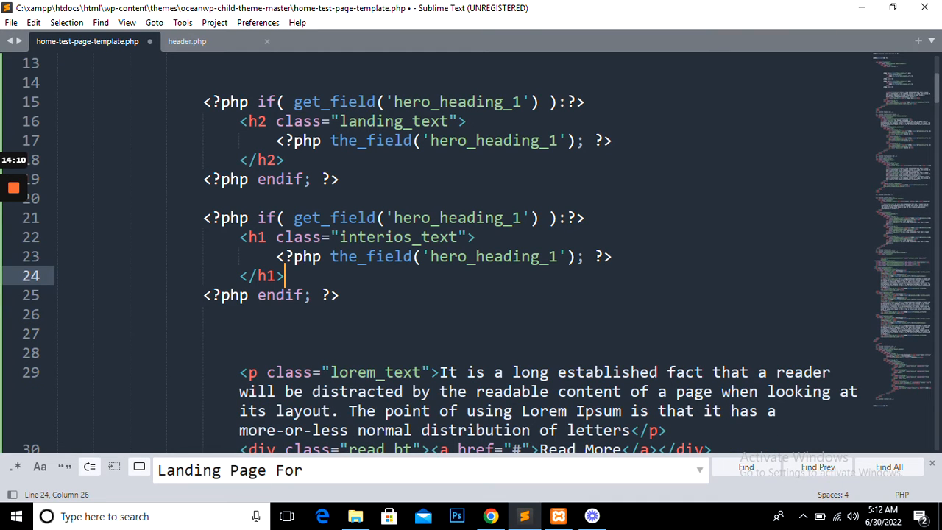
Change the field name to hero_heading_2 in both get_field and the_field of the h1 block, and save the template
left_click(521, 218)
key("BackSpace")
type("2")
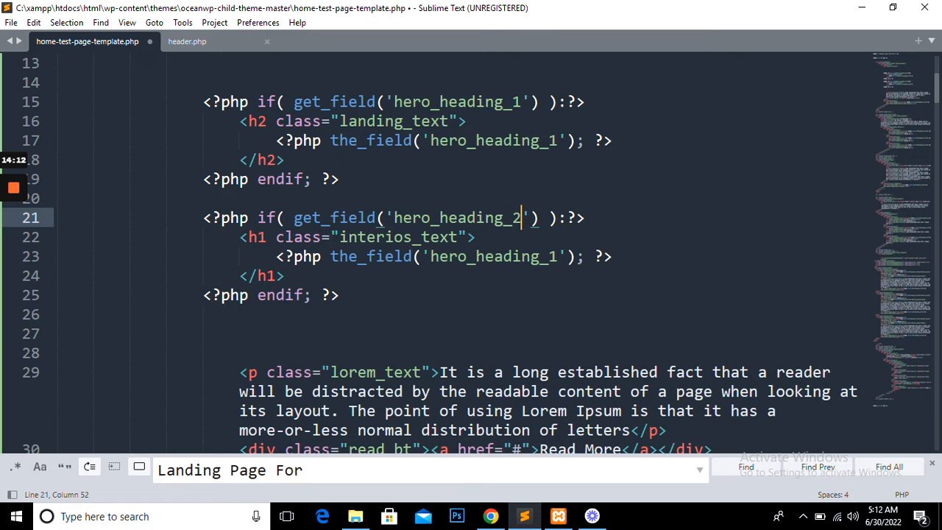
left_click(559, 256)
key("BackSpace")
type("2")
key("ctrl+s")
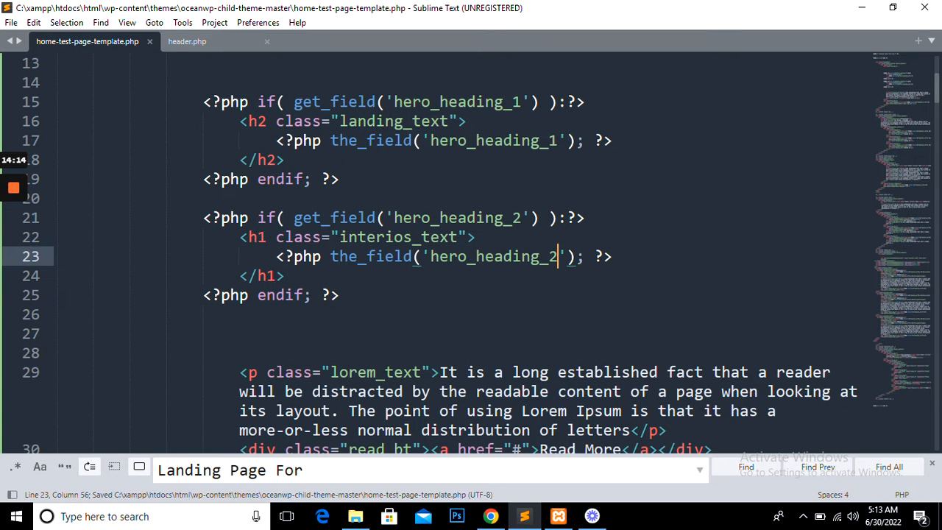
key("alt+Tab")
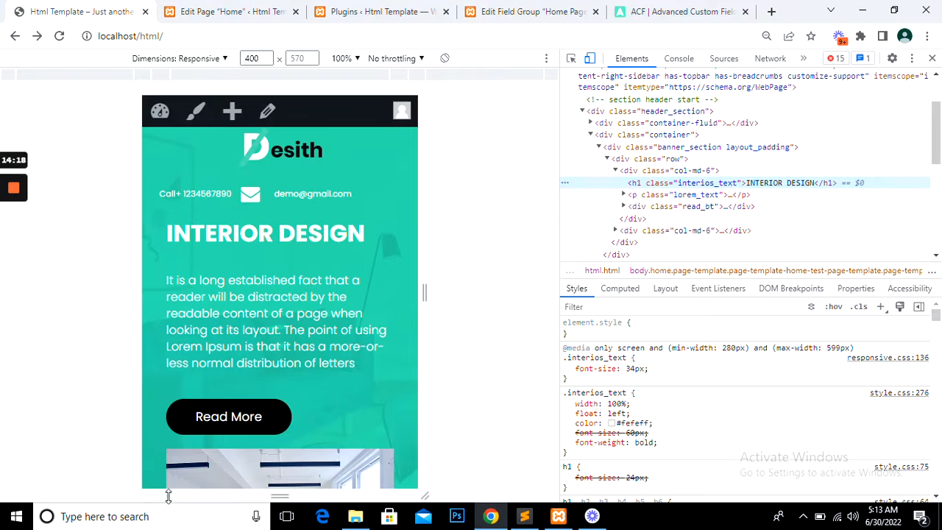
key("alt+Tab")
Duplicate the hero_heading_2 if block below itself, above the lorem_text paragraph, leaving one blank line between the two blocks
scroll(307, 434, "down", 2)
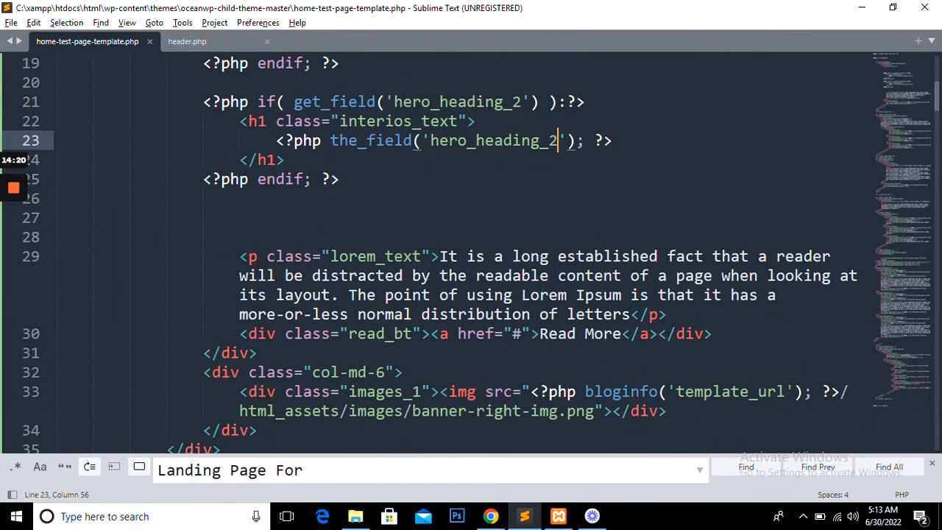
left_click_drag(666, 314, 224, 259)
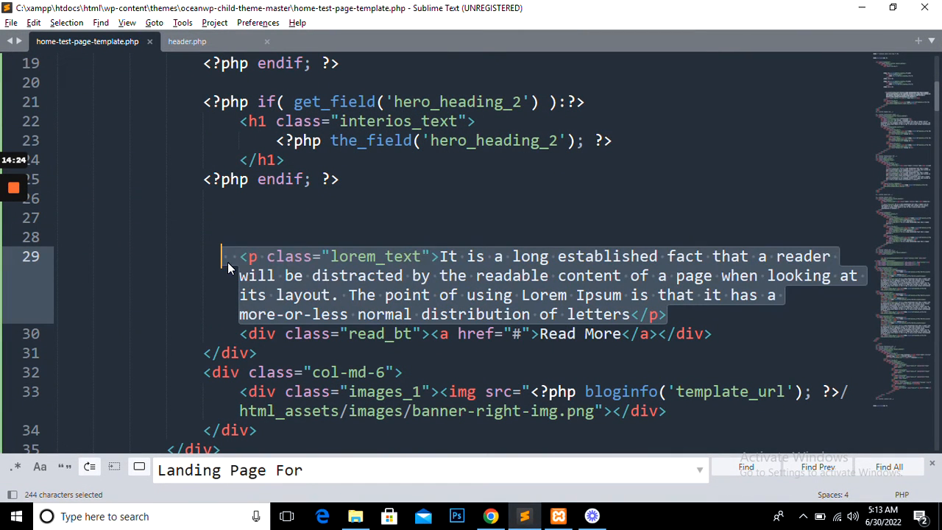
key("Up")
key("Up")
key("Tab")
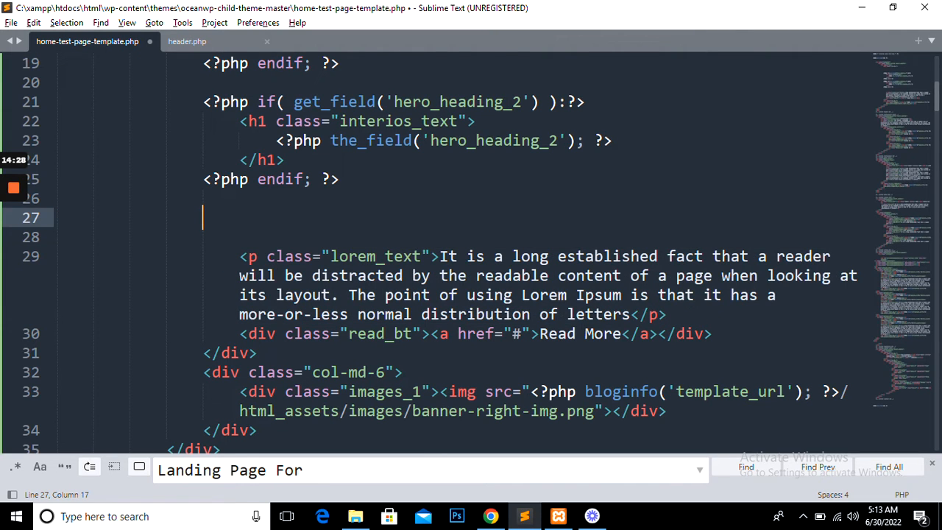
key("Up")
key("Up")
key("End")
key("shift+Up")
key("shift+Up")
key("shift+Up")
key("shift+Up")
key("shift+Home")
key("ctrl+c")
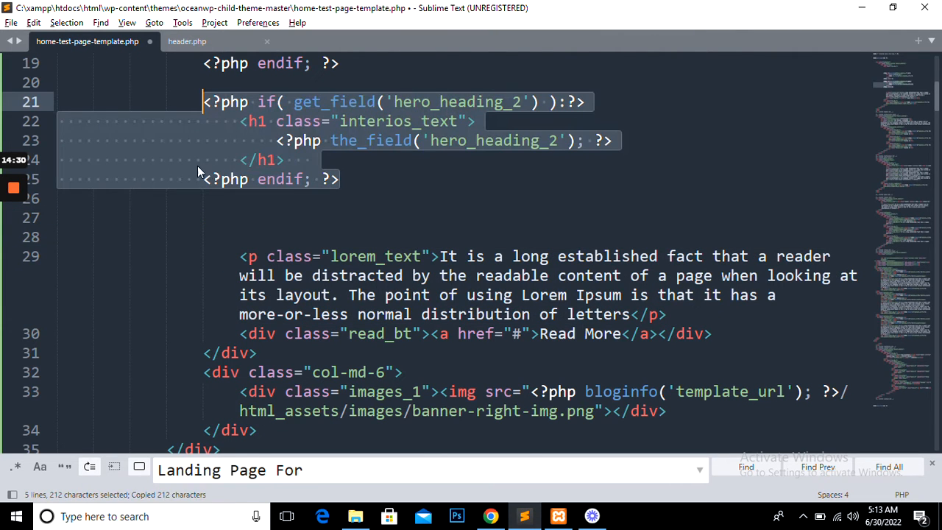
key("Right")
key("Down")
key("Return")
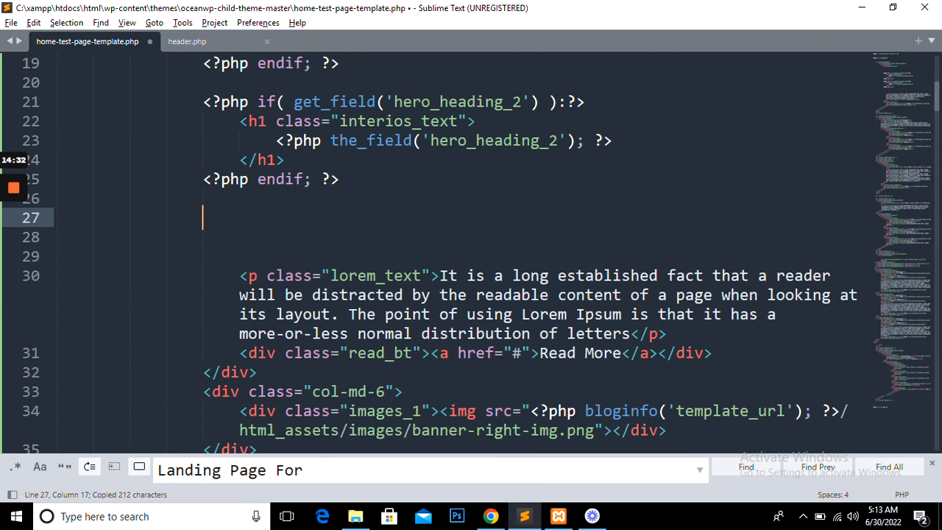
key("ctrl+v")
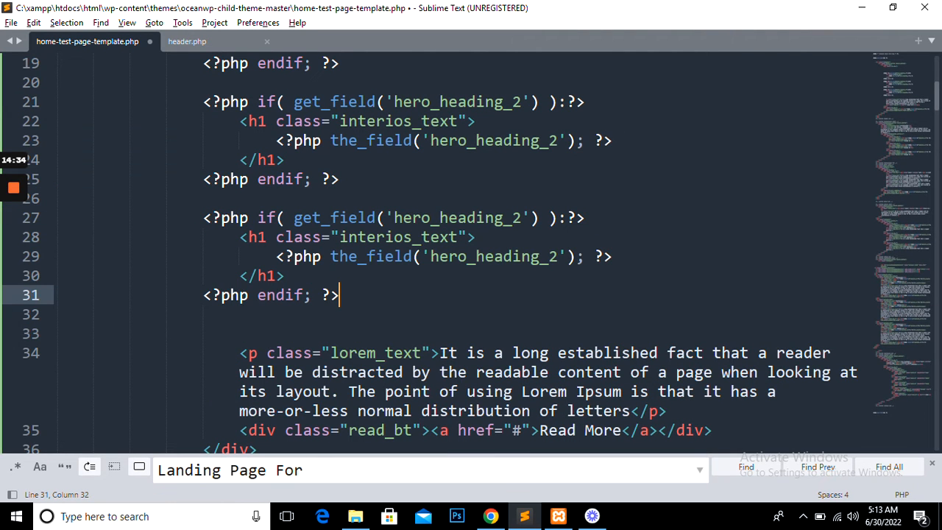
Copy the Hero Content field's name from the Home Page - Extra Fields field group in the browser, then return to the template code
left_click(490, 515)
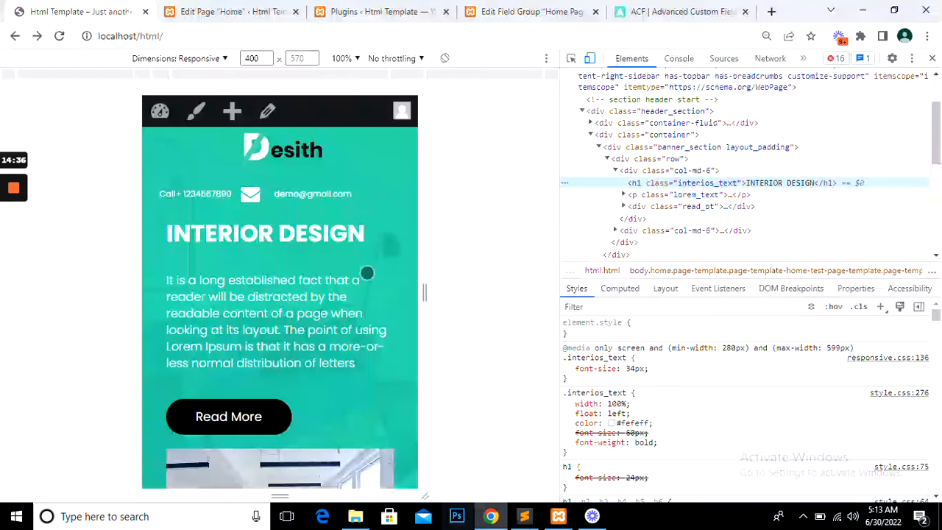
left_click(228, 9)
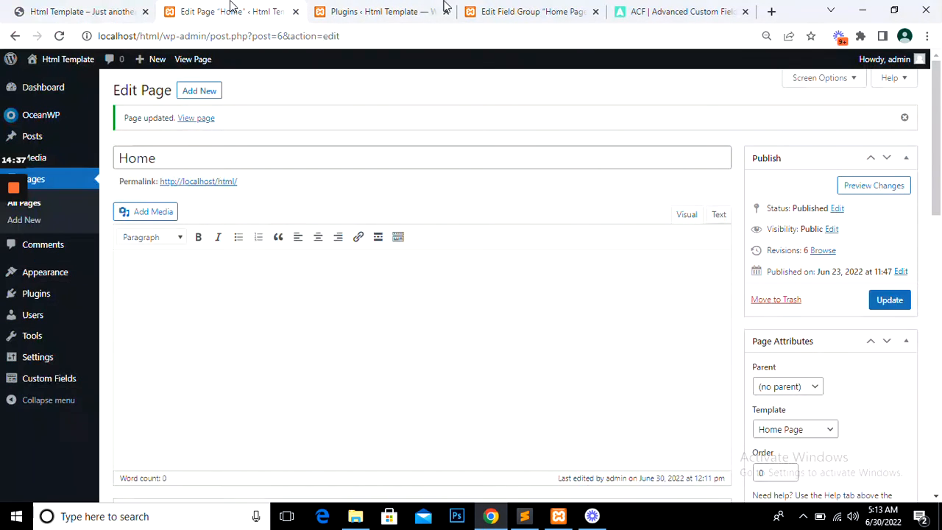
left_click(515, 11)
double_click(451, 326)
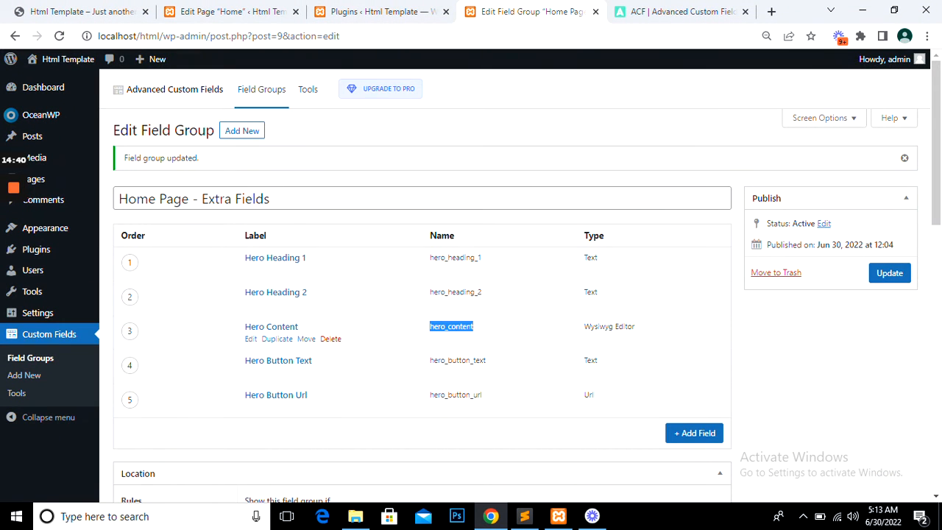
key("alt+Tab")
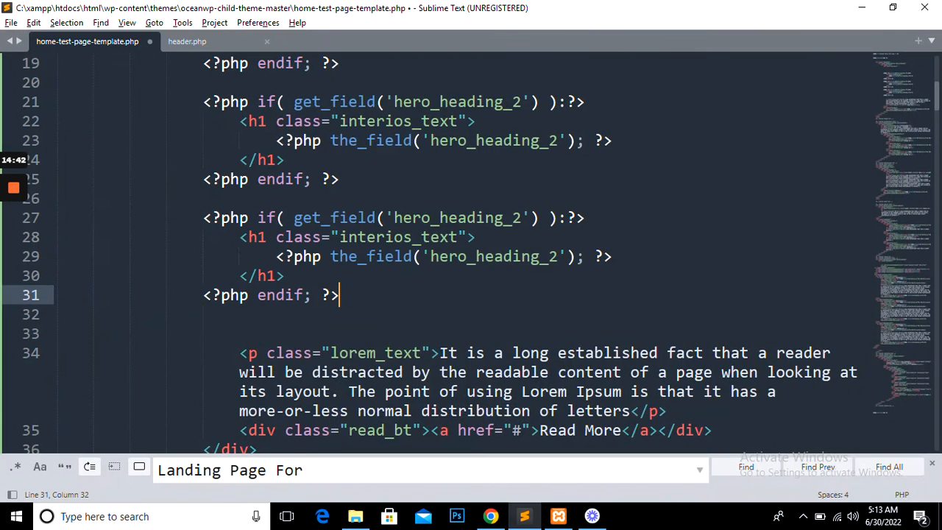
Change the field name to hero_content in both get_field and the_field of the duplicated block, and save the template
double_click(471, 218)
key("ctrl+v")
left_click(475, 256)
double_click(479, 258)
key("ctrl+v")
key("ctrl+s")
Delete the interios_text h1 opening and closing tags around the hero_content the_field line
left_click_drag(229, 237, 481, 233)
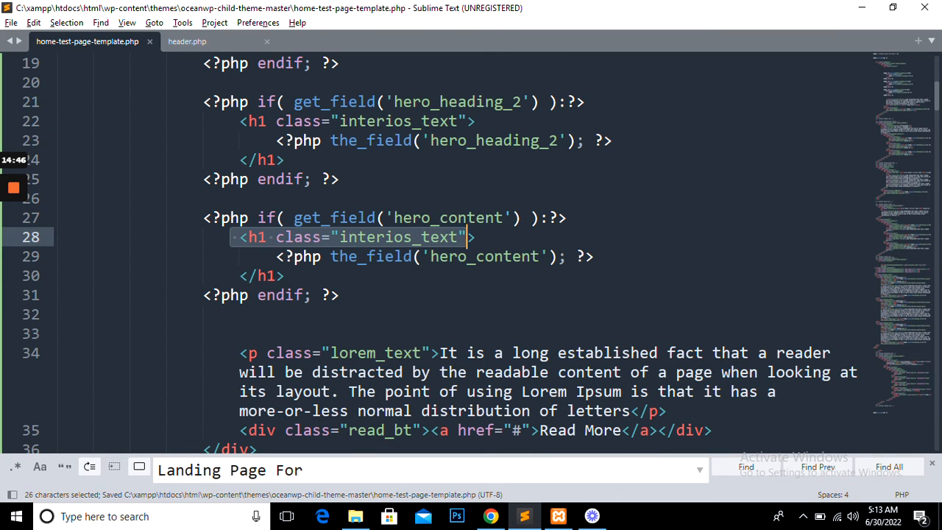
key("BackSpace")
left_click_drag(239, 275, 284, 276)
key("BackSpace")
Move the lorem_text class from the static paragraph into a new opening div above the hero_content the_field line, and save
left_click_drag(230, 353, 248, 353)
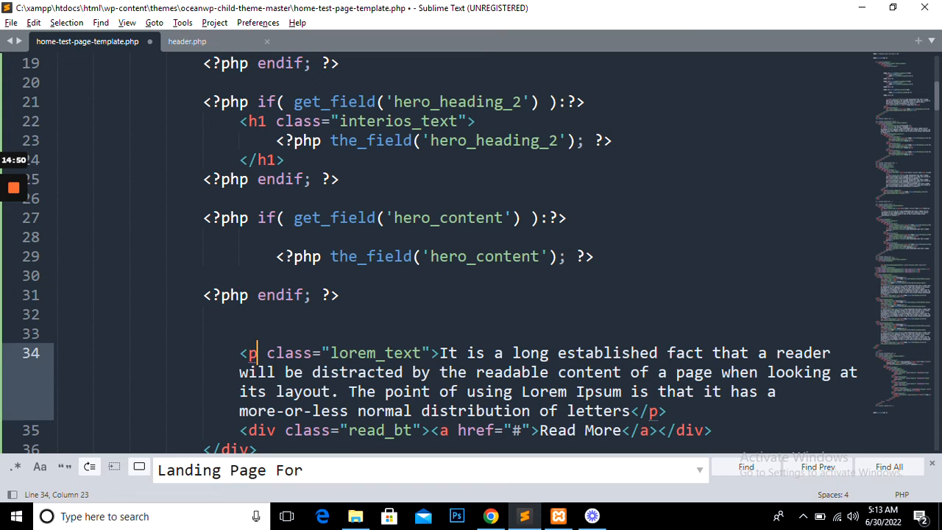
double_click(337, 351)
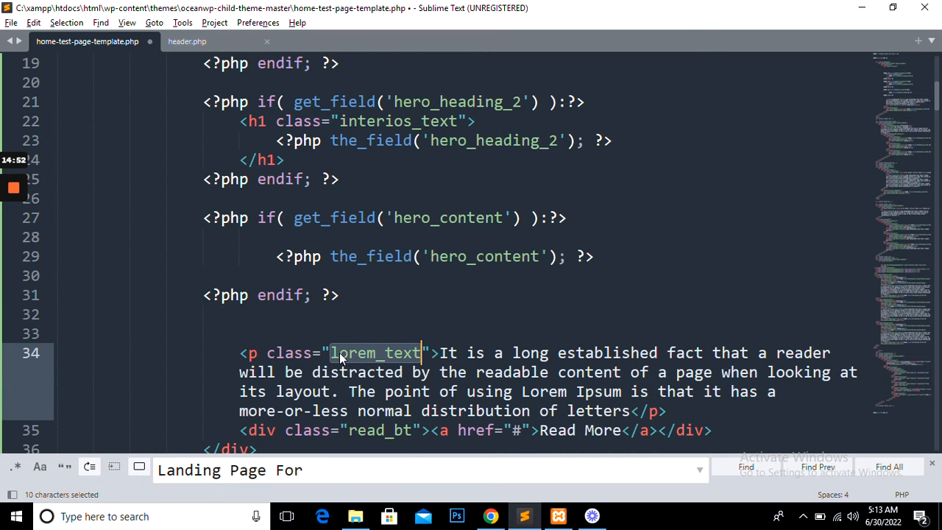
key("ctrl+x")
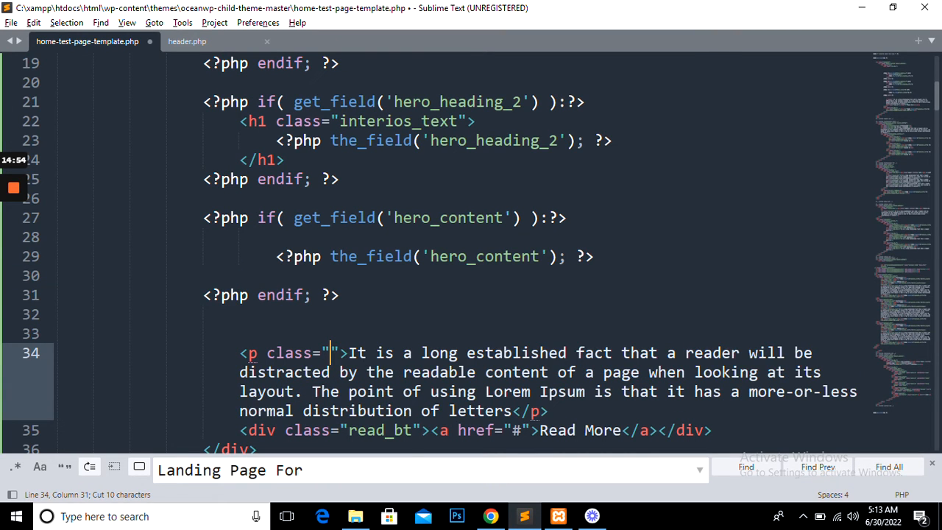
left_click(230, 237)
type("<div ")
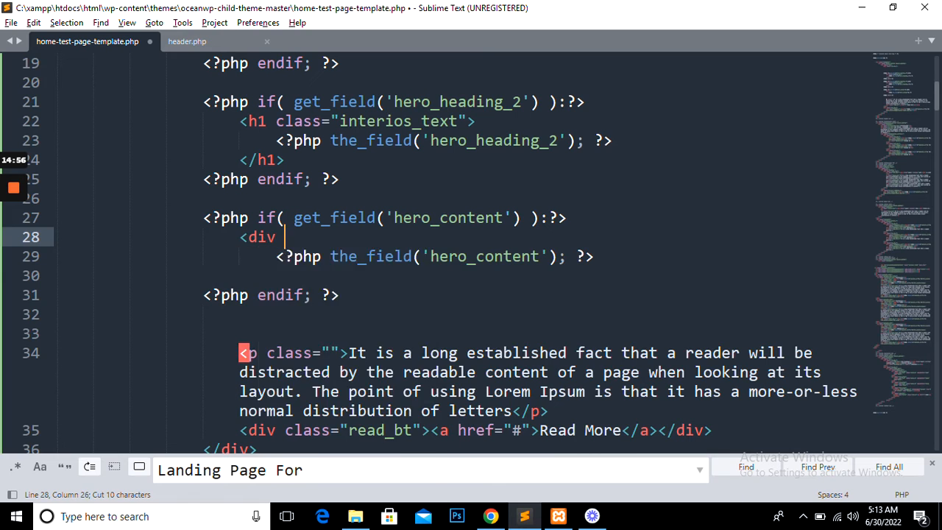
type("cl")
key("Return")
key("ctrl+v")
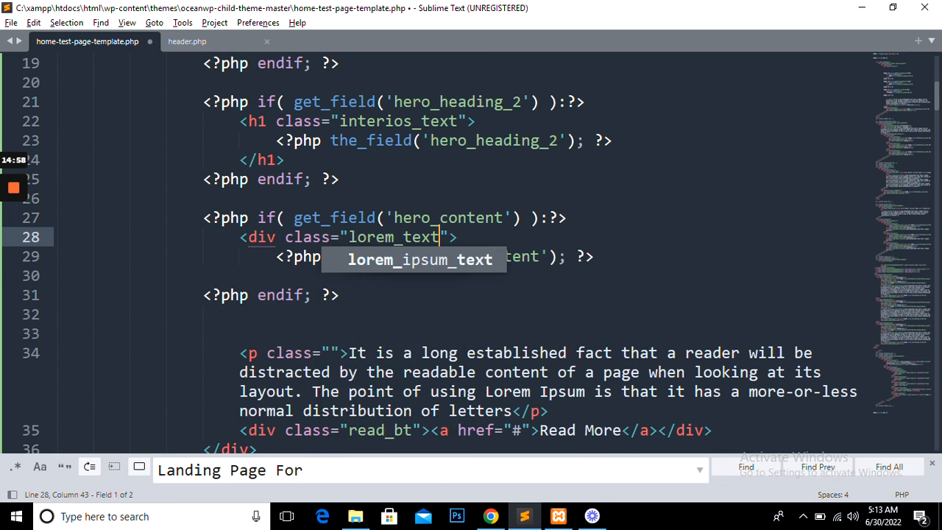
key("ctrl+s")
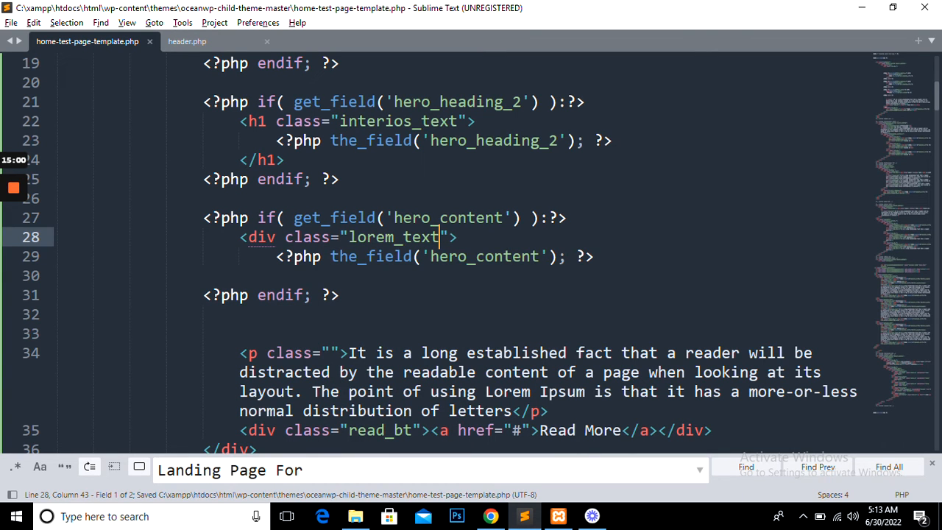
Add the closing div tag below the hero_content the_field line and save the template
key("Down")
key("Down")
type("</div>")
key("ctrl+s")
Cut the static paragraph's text from the template and delete its empty p tags above the read_bt div
key("Down")
key("Down")
key("Down")
key("Down")
key("shift+End")
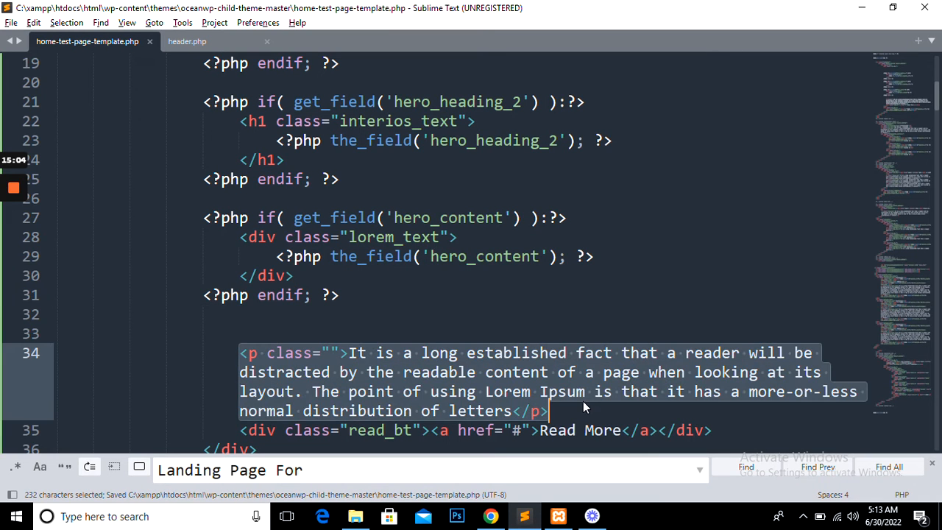
left_click_drag(350, 355, 501, 415)
key("ctrl+x")
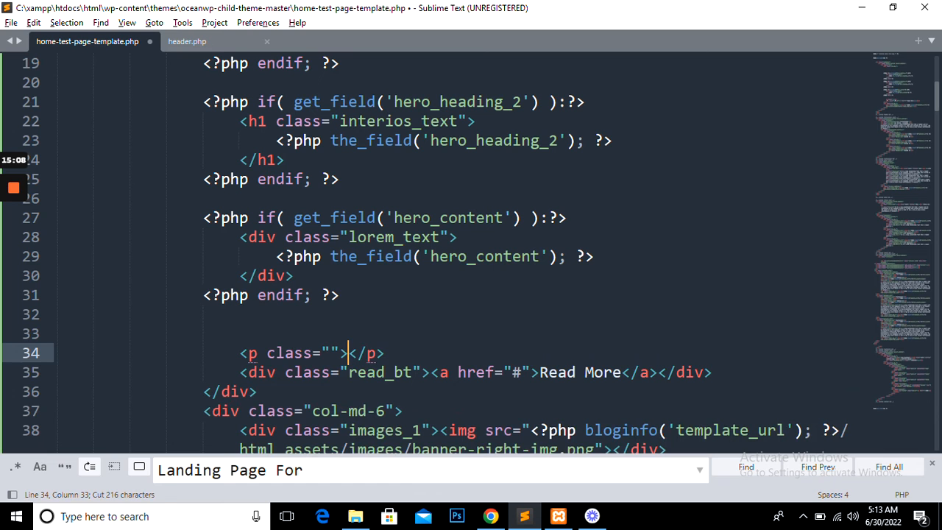
left_click_drag(386, 353, 230, 353)
key("BackSpace")
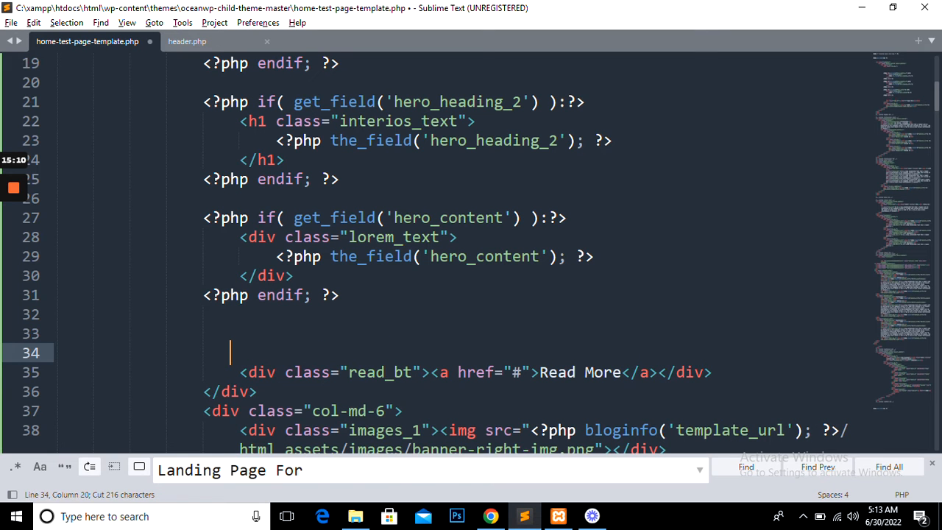
Paste the cut paragraph text into the Hero Content field of the Home page's edit screen in the browser
left_click(490, 515)
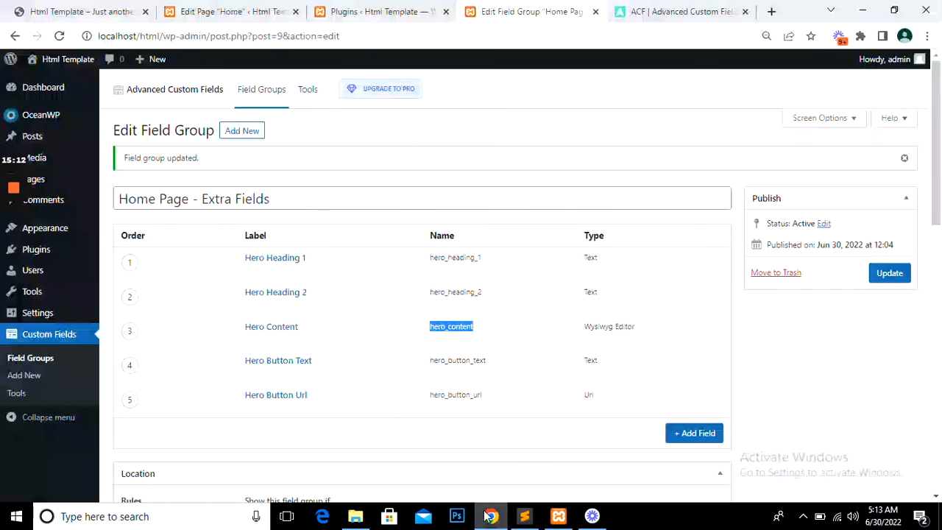
left_click(230, 11)
left_click(129, 135)
key("ctrl+v")
scroll(421, 280, "up", 3)
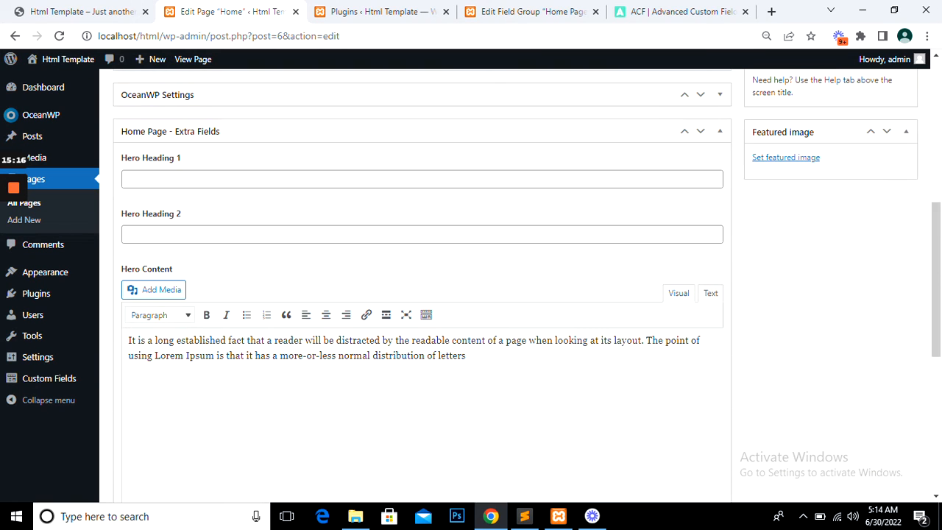
Fill the Home page's Hero Heading 1 field with "Landing Page For"
left_click(123, 8)
left_click(242, 11)
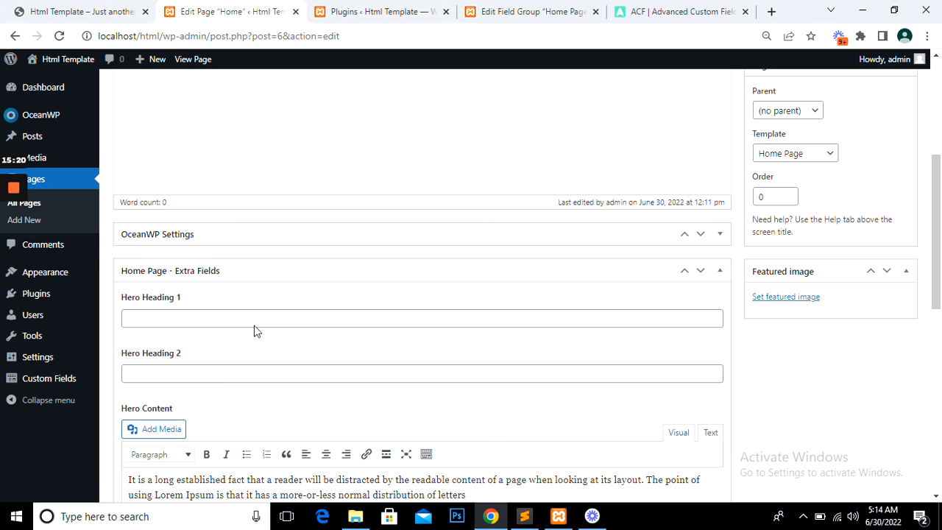
left_click(237, 328)
left_click(239, 361)
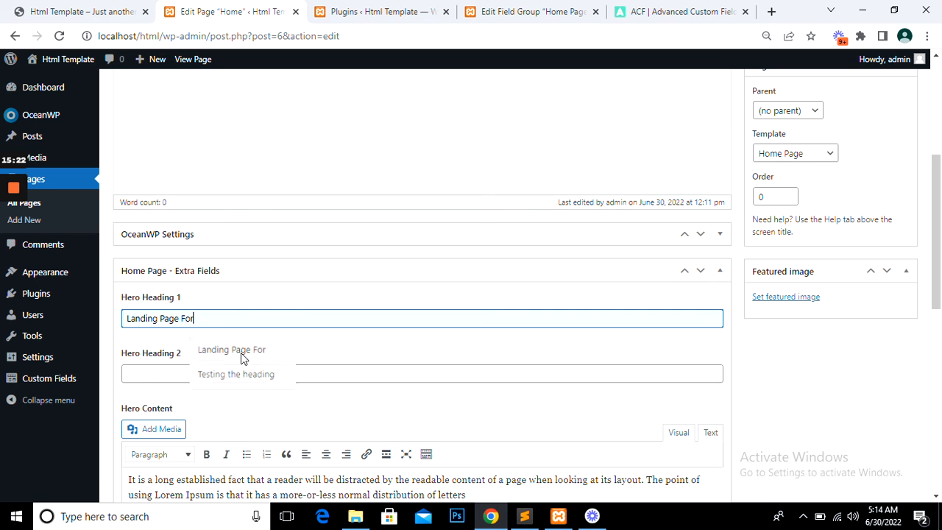
Copy the INTERIOR DESIGN heading from the live page into the Hero Heading 2 field, and update the Home page
left_click(44, 11)
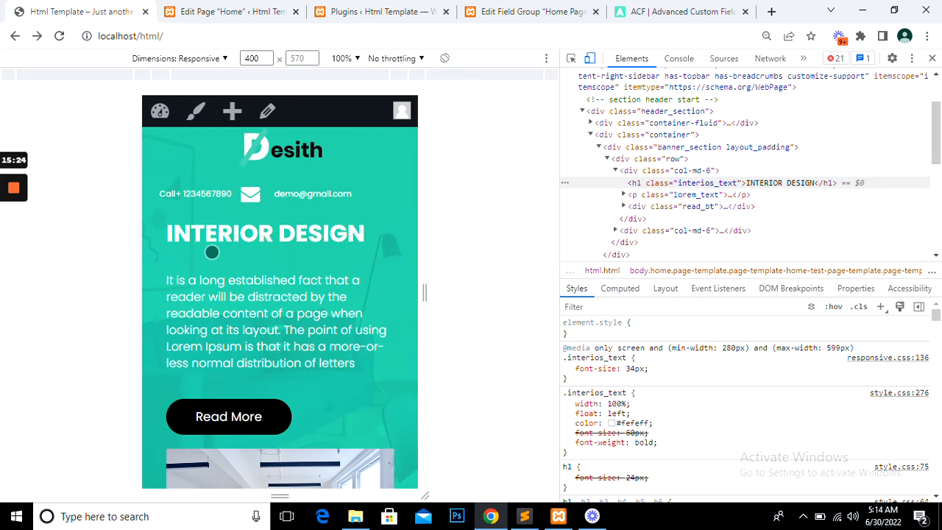
left_click(932, 56)
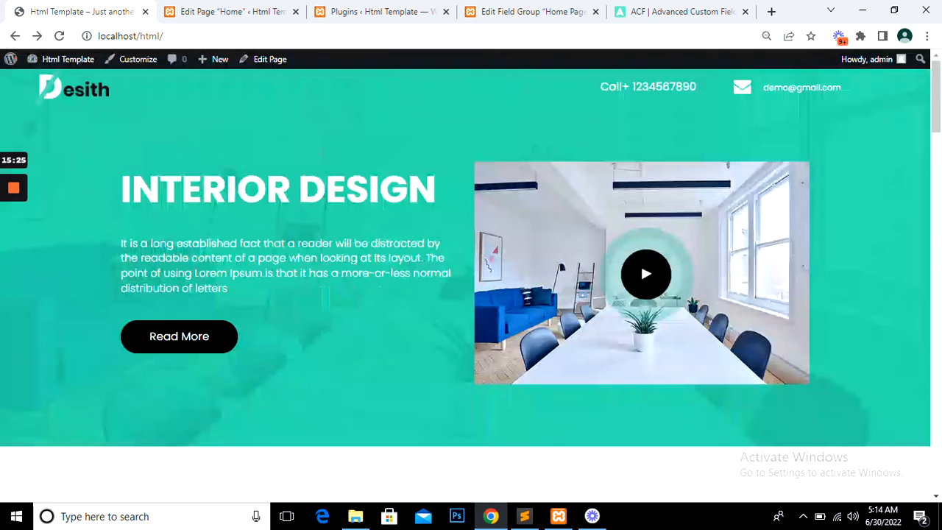
left_click(224, 11)
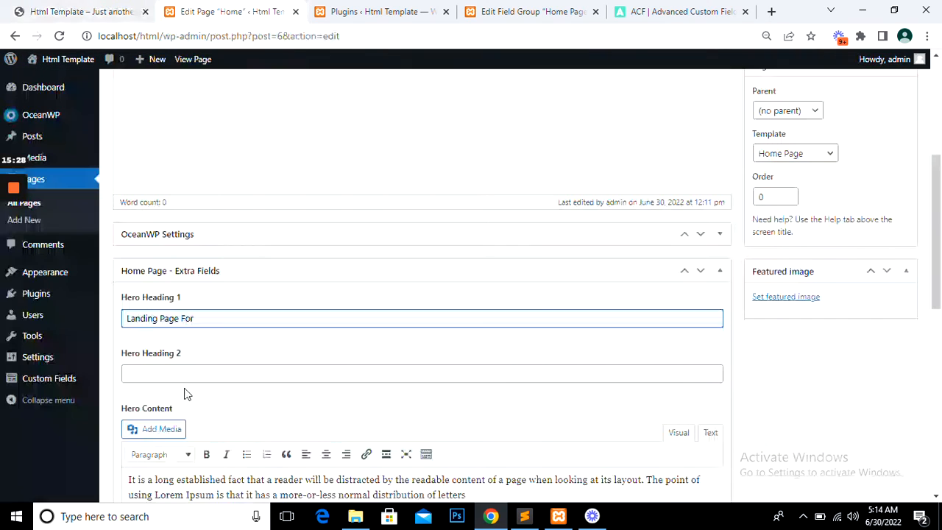
key("Tab")
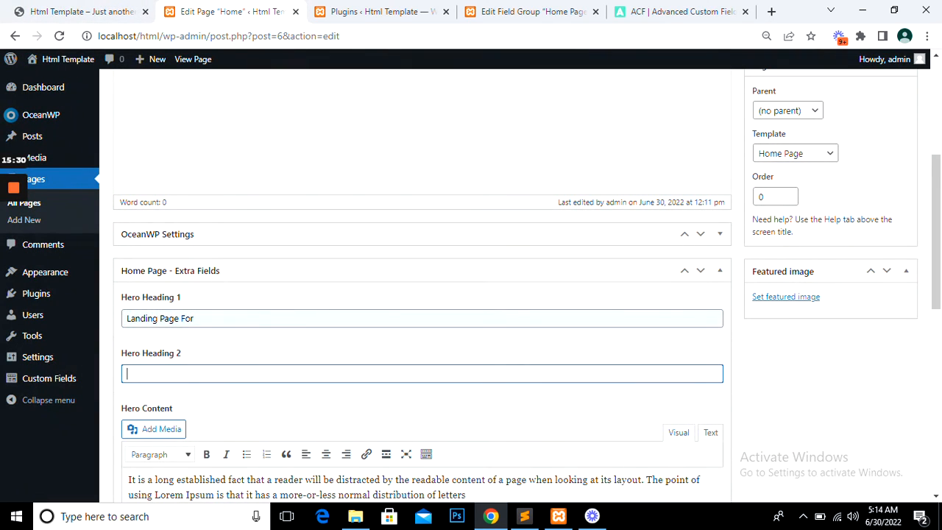
key("ctrl+v")
key("Tab")
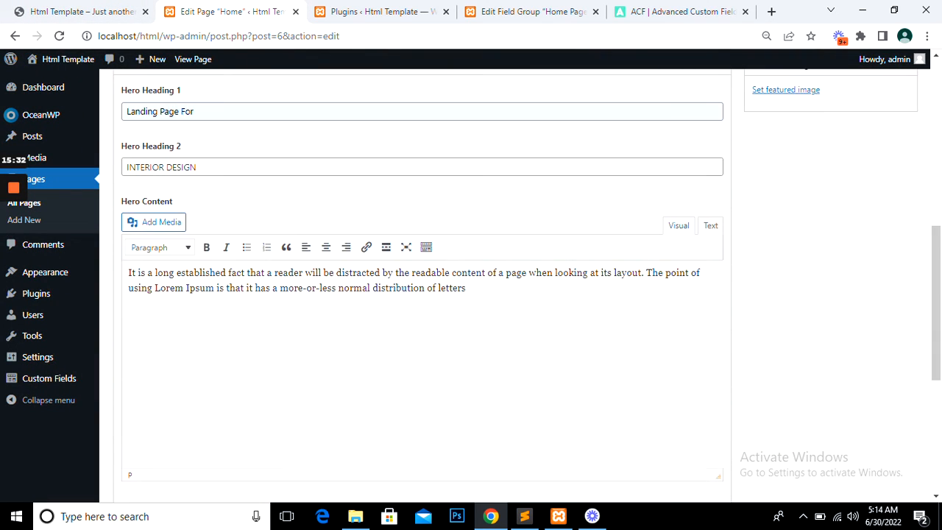
scroll(292, 476, "down", 4)
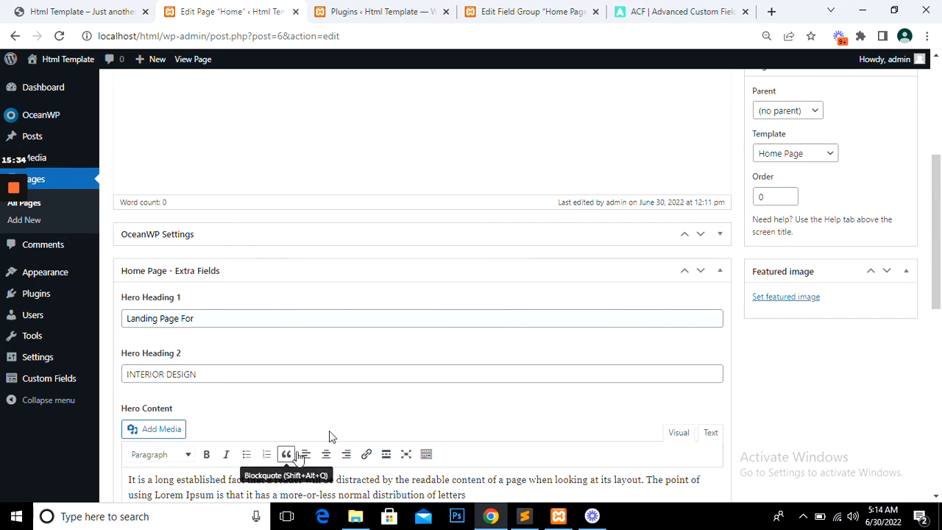
scroll(339, 433, "up", 1)
scroll(822, 268, "up", 3)
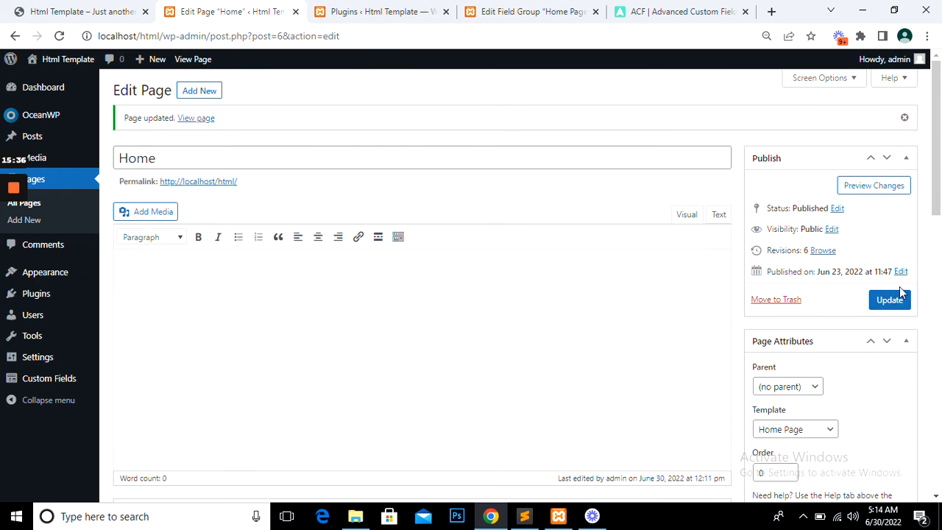
left_click(900, 305)
Remove the blank lines between the hero_content block's endif and the read_bt div in the template, and save
left_click(525, 517)
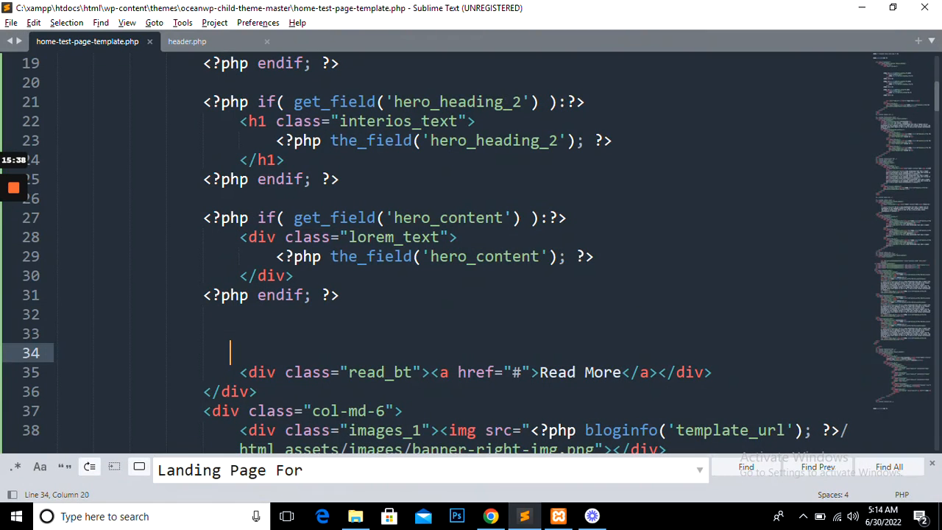
left_click(57, 314)
left_click(187, 372)
left_click(106, 353)
key("BackSpace")
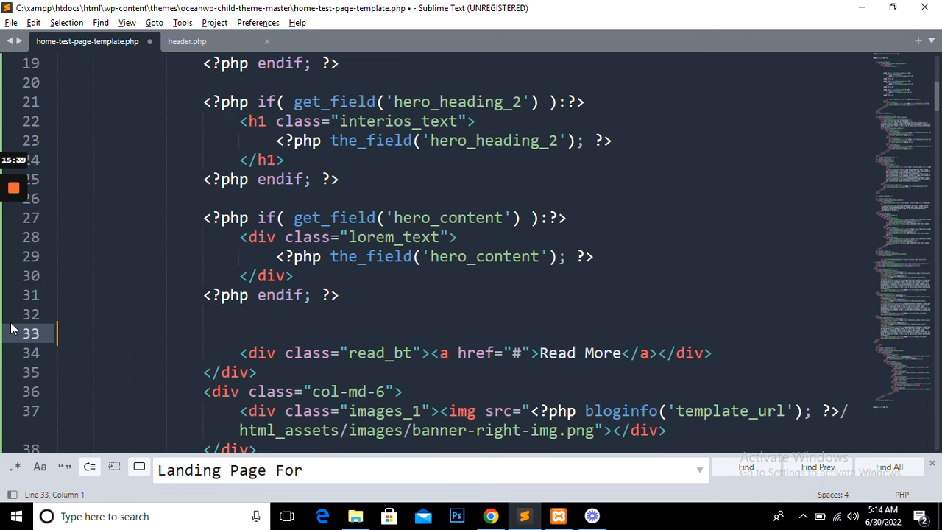
key("BackSpace")
key("BackSpace")
key("ctrl+s")
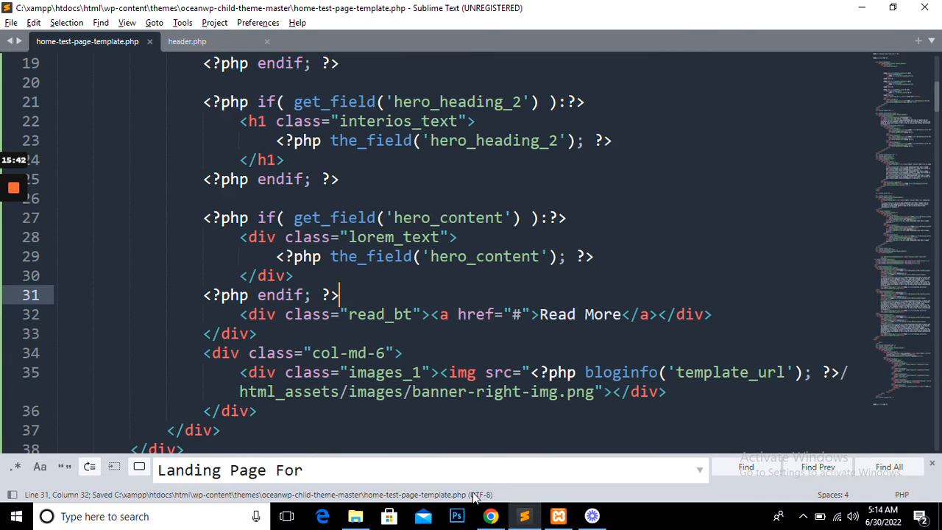
Reload the live home page in the browser to check the hero headings and content
left_click(490, 517)
left_click(103, 9)
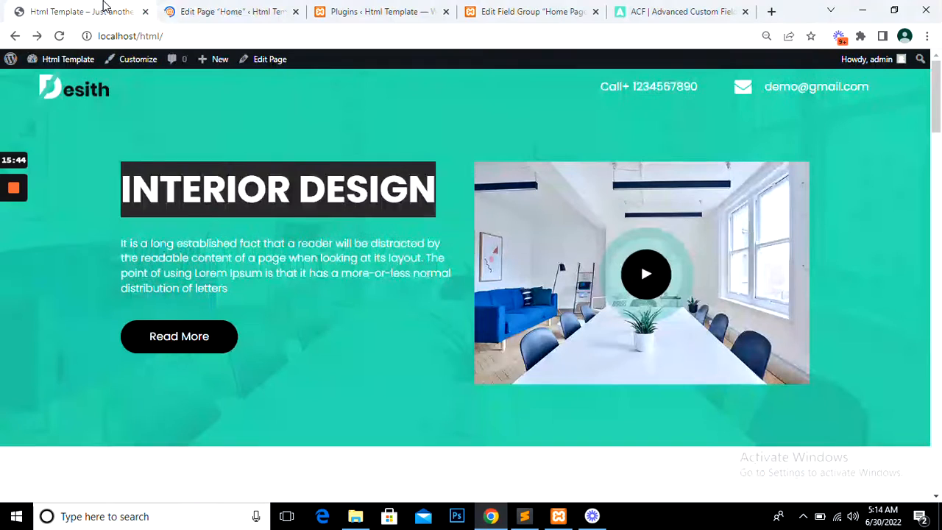
key("ctrl+r")
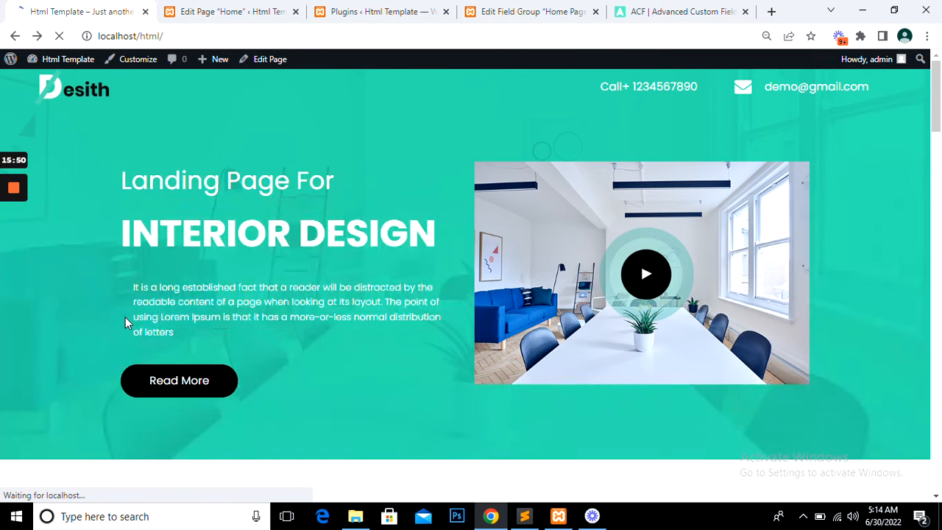
Inspect the paragraph inside the lorem_text div with the developer tools and disable the 20px margin in its p rule
right_click(172, 304)
left_click(214, 291)
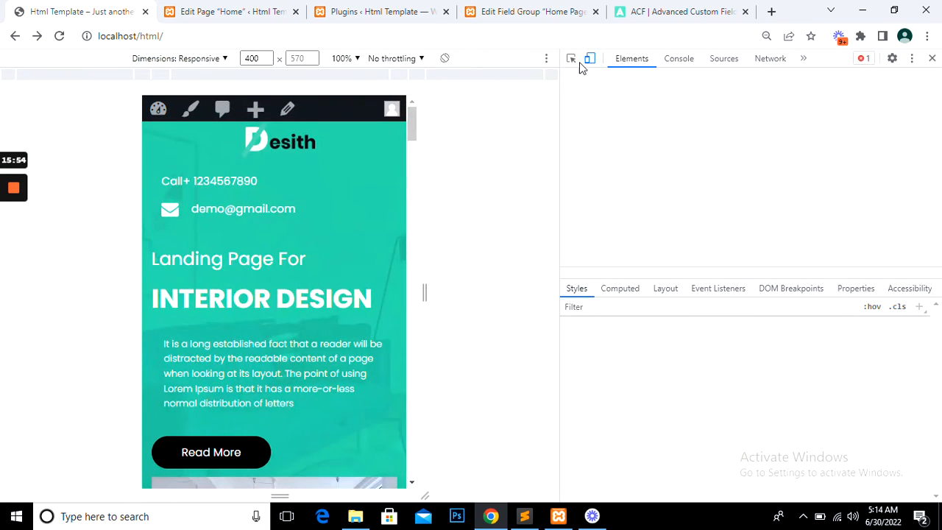
left_click(571, 58)
left_click(337, 330)
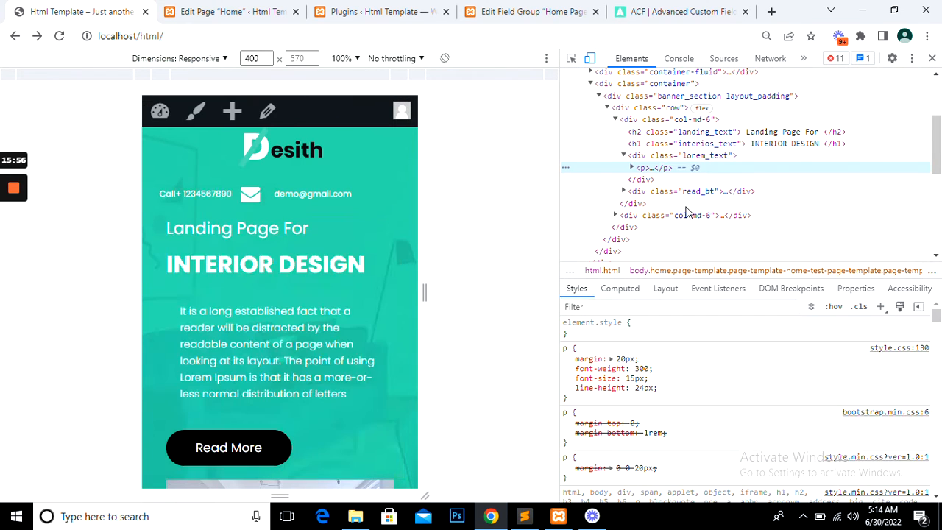
left_click(654, 159)
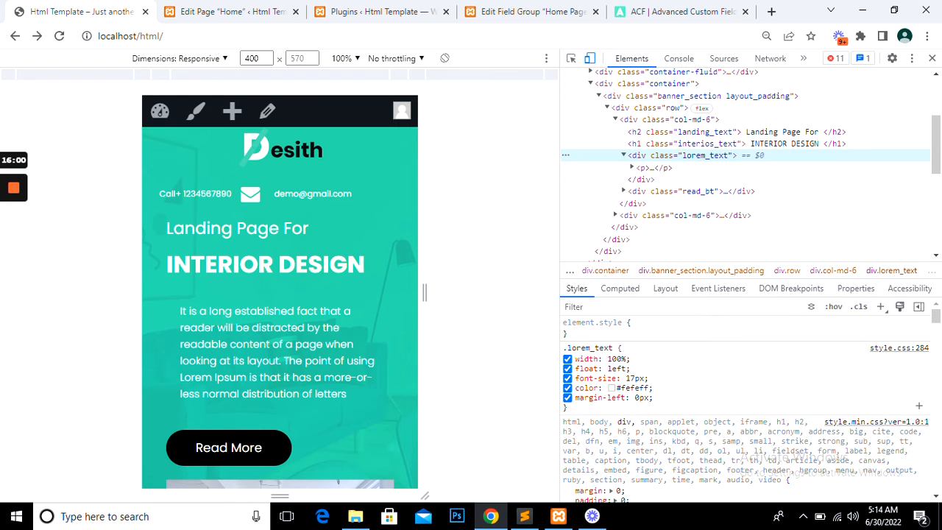
left_click(632, 168)
left_click(646, 171)
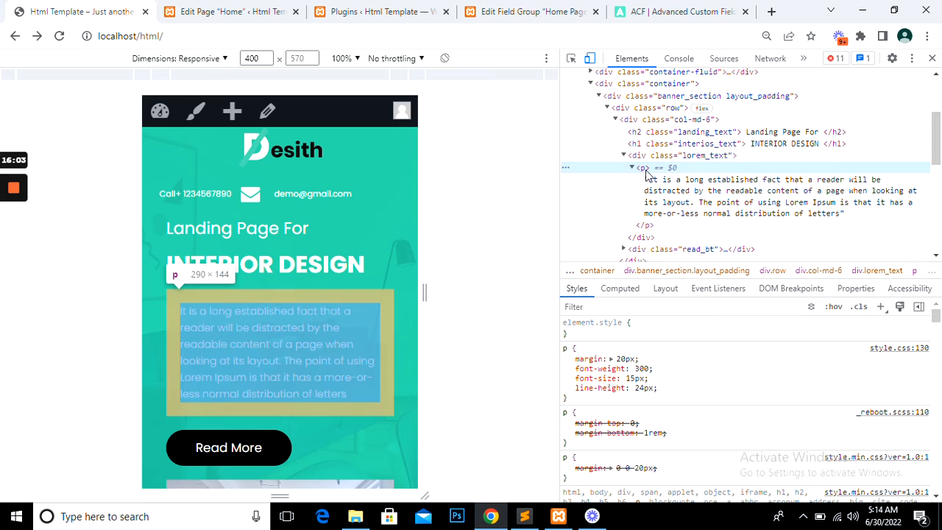
left_click(568, 359)
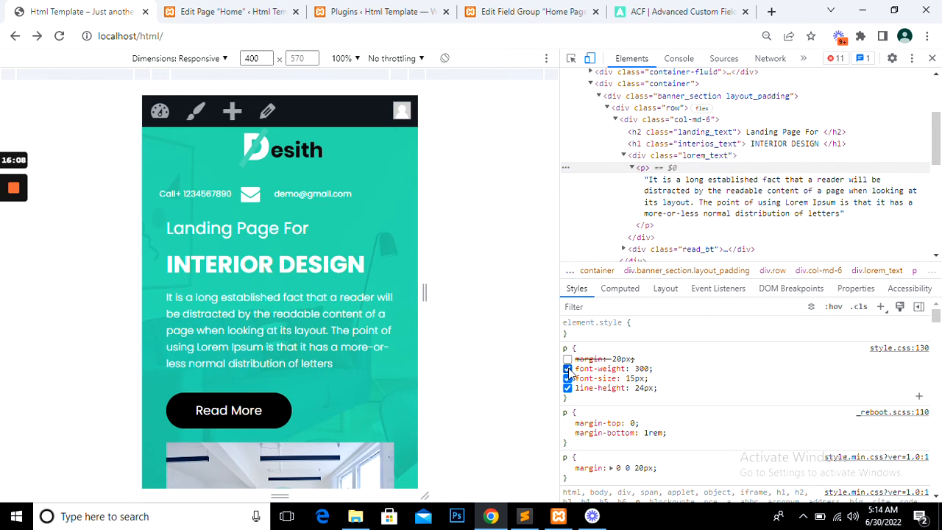
Duplicate the paragraph below itself in the Home page's Hero Content field, and update the page
left_click(710, 157)
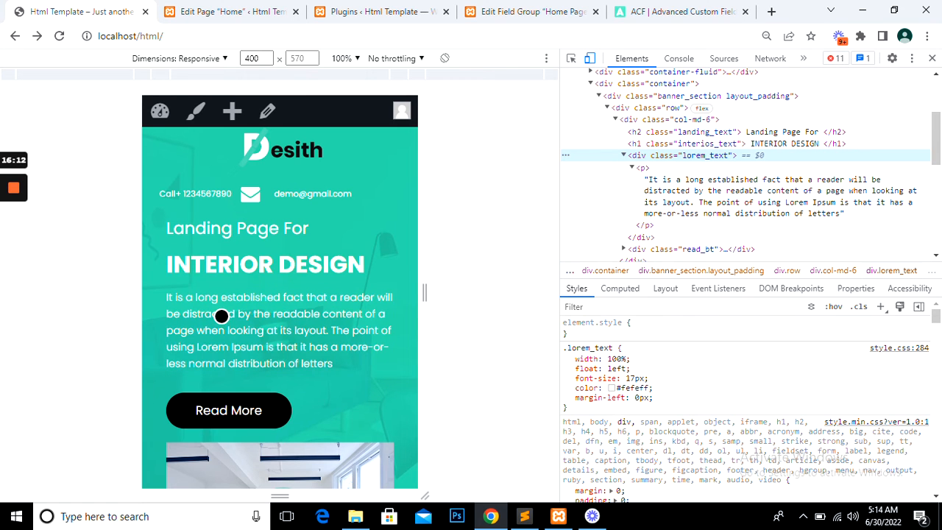
left_click(255, 7)
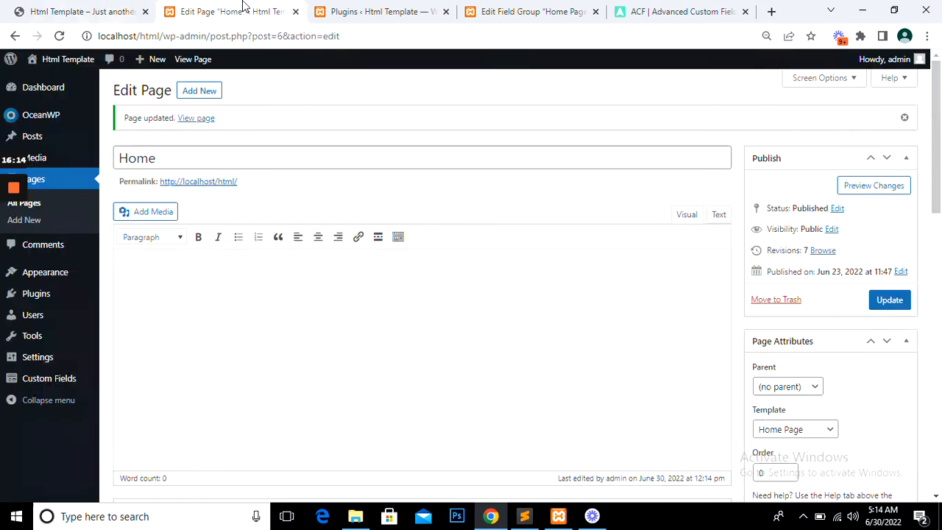
scroll(298, 291, "down", 7)
left_click(298, 291)
key("ctrl+a")
key("ctrl+c")
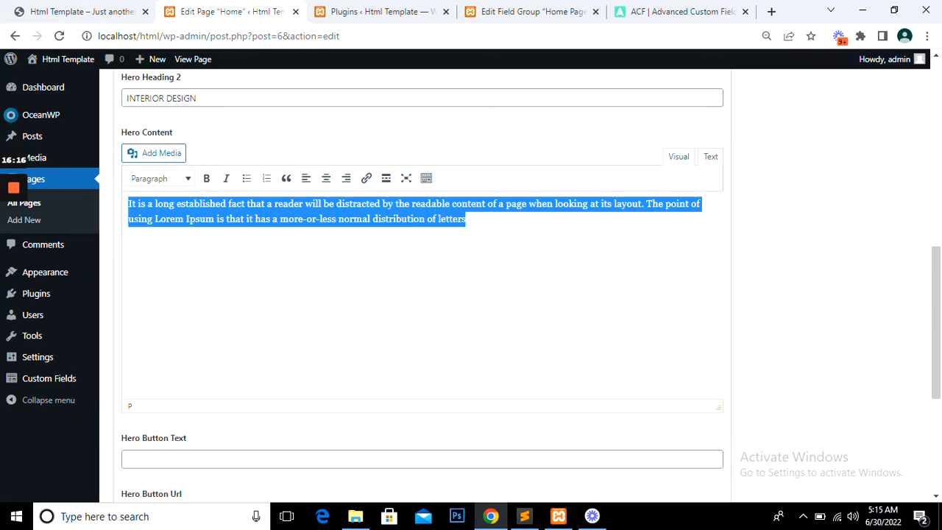
left_click(466, 220)
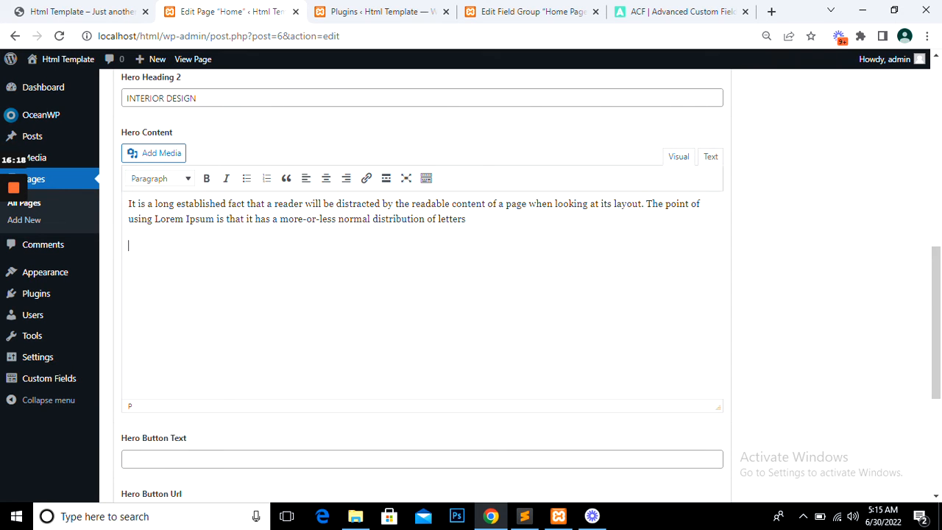
key("ctrl+v")
scroll(859, 158, "up", 10)
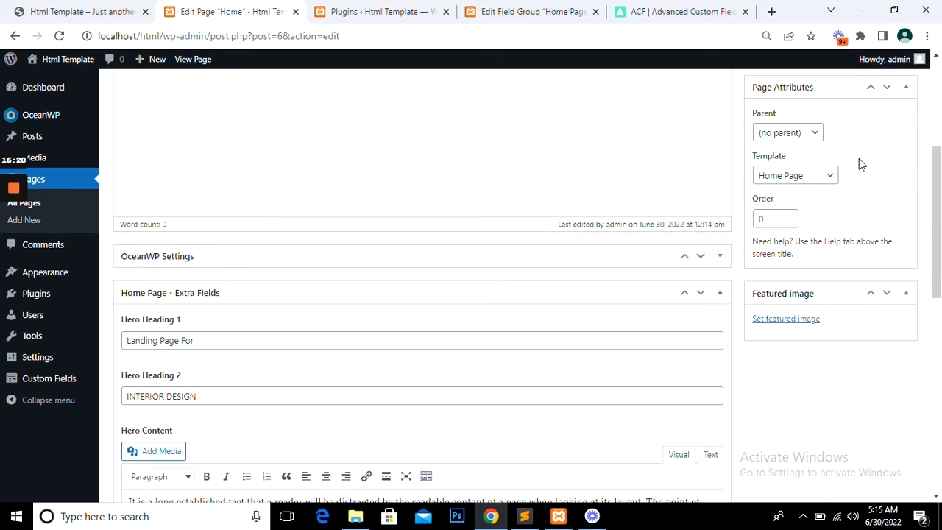
left_click(890, 302)
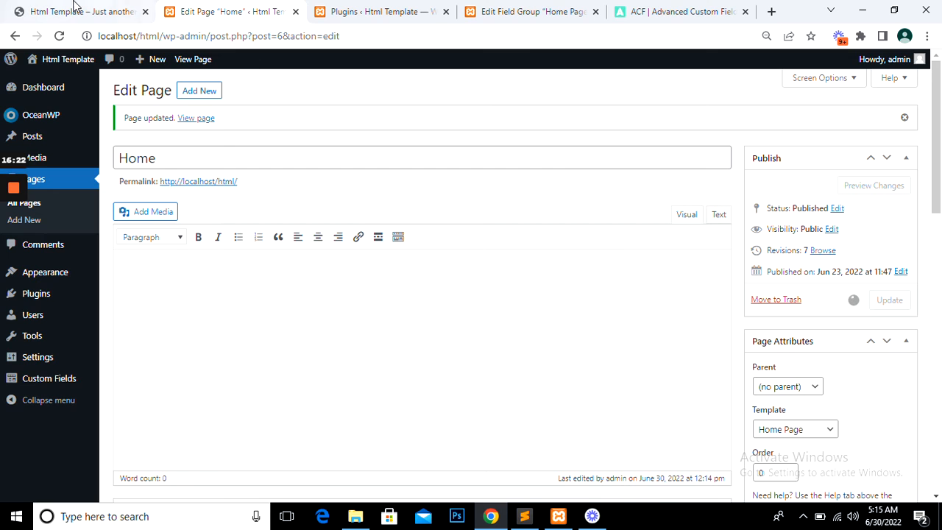
Reload the live home page and check how the hero content renders above the Read More button
left_click(41, 11)
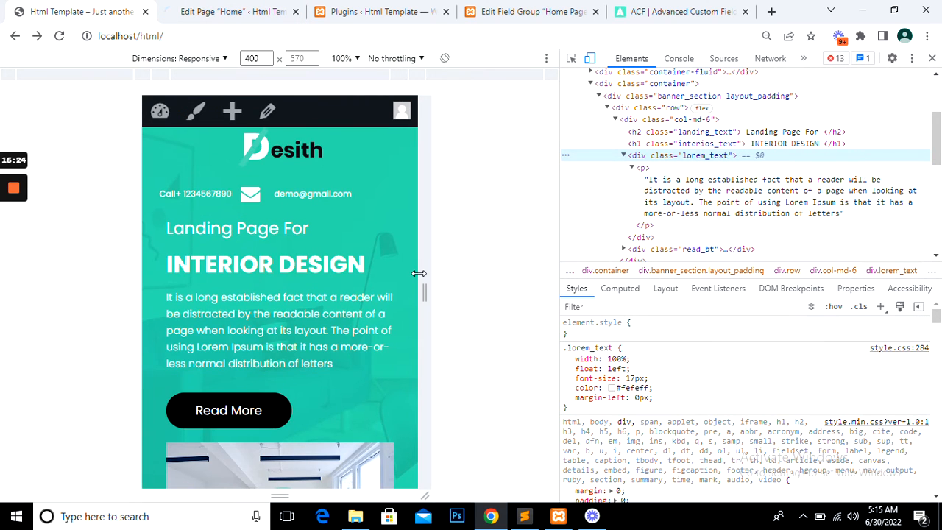
key("F5")
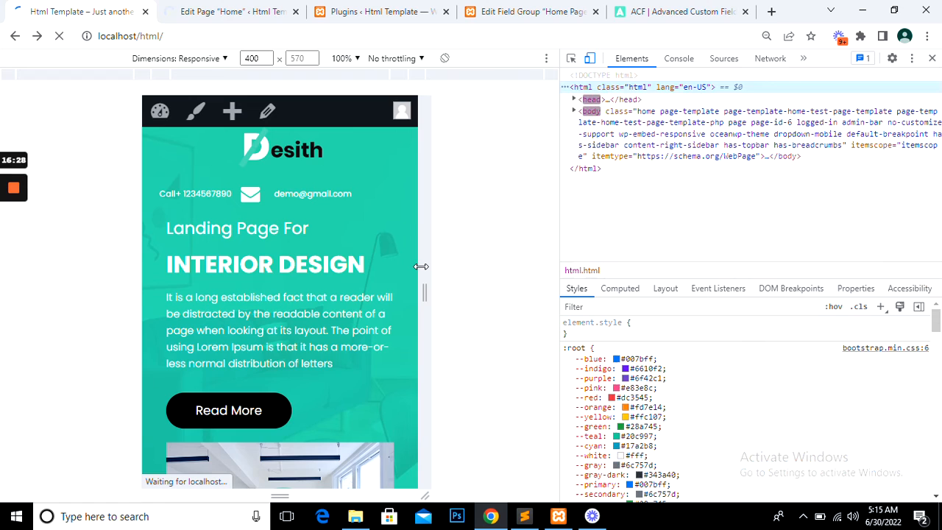
left_click(221, 12)
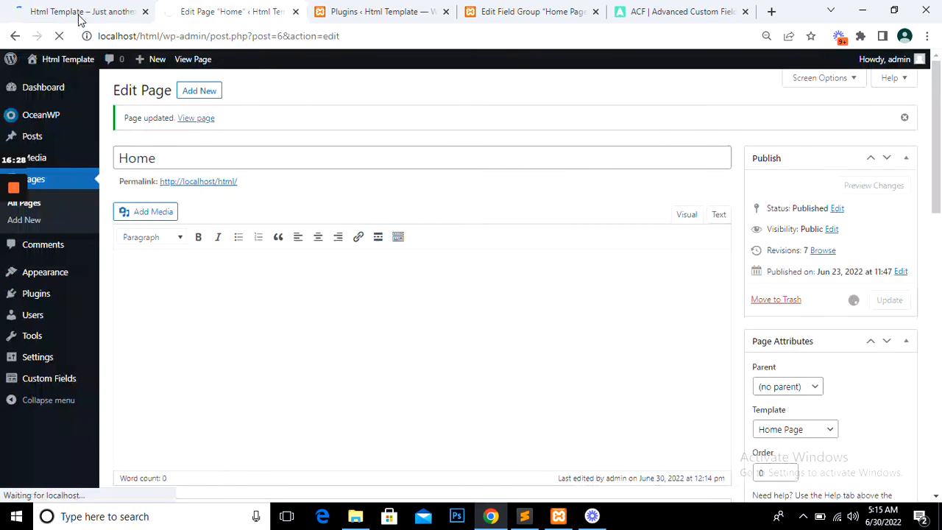
left_click(80, 17)
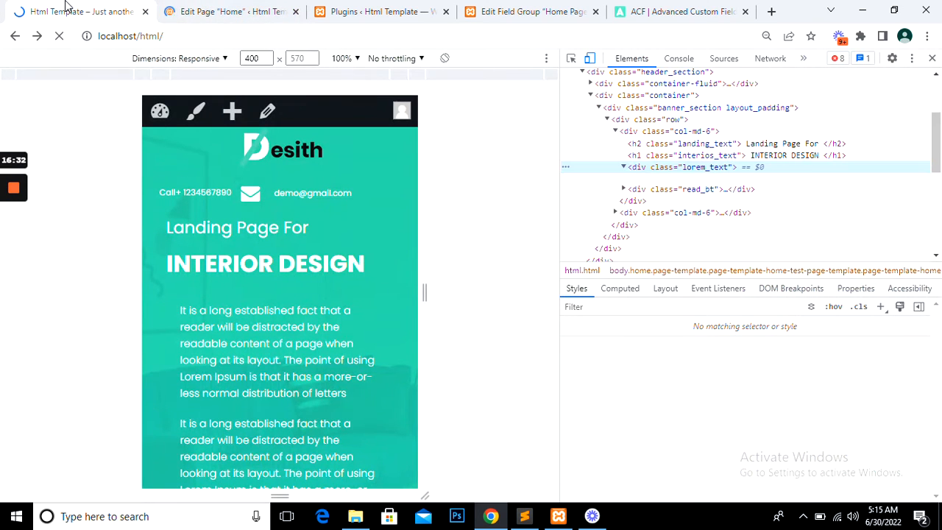
right_click(65, 6)
left_click(120, 82)
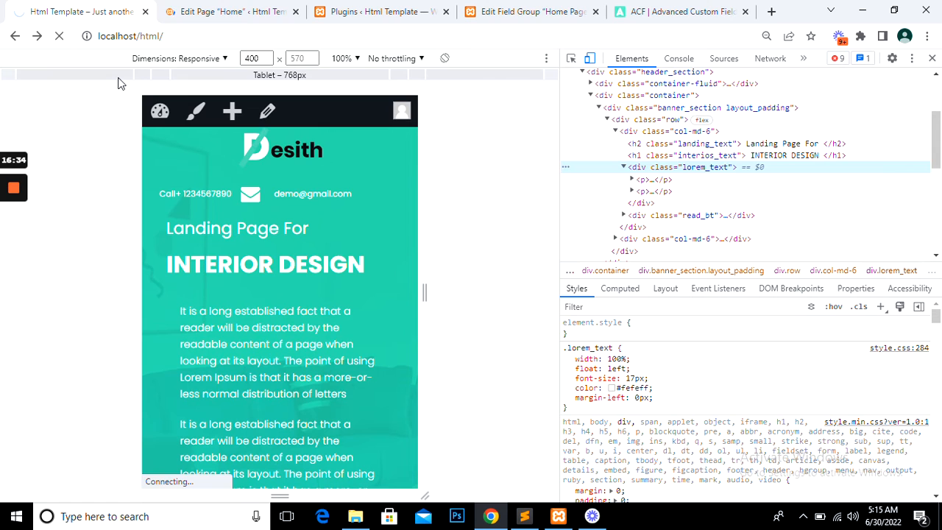
scroll(216, 268, "down", 3)
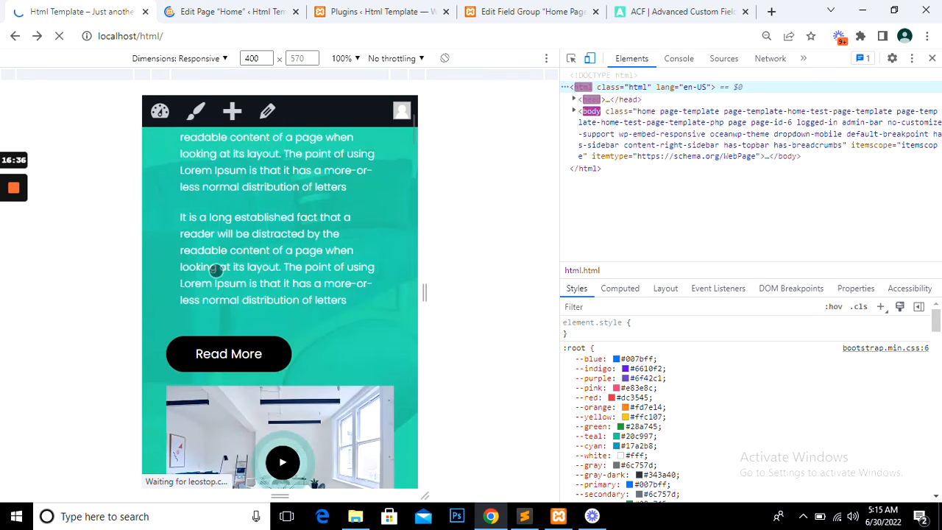
scroll(216, 269, "up", 2)
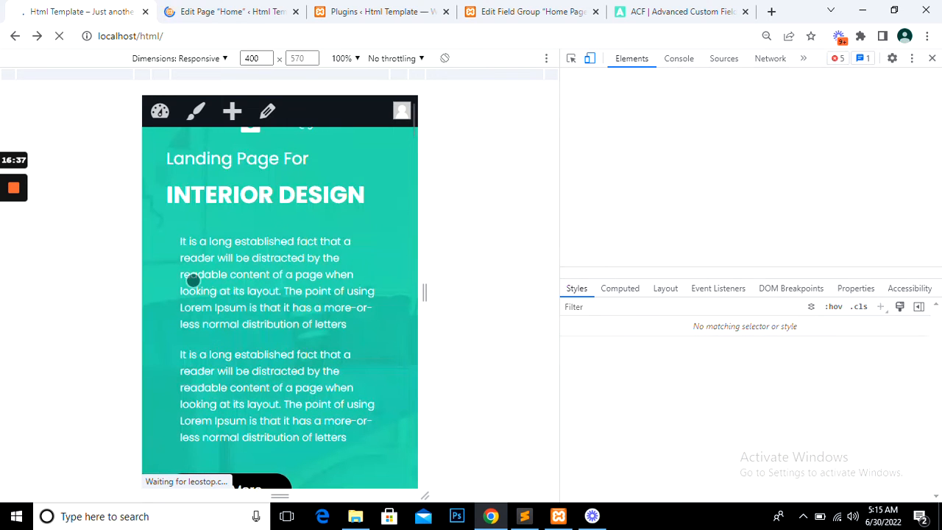
Inspect the hero paragraphs' lorem_text div and create a new style rule with the selector .lorem_text p
right_click(193, 281)
left_click(218, 392)
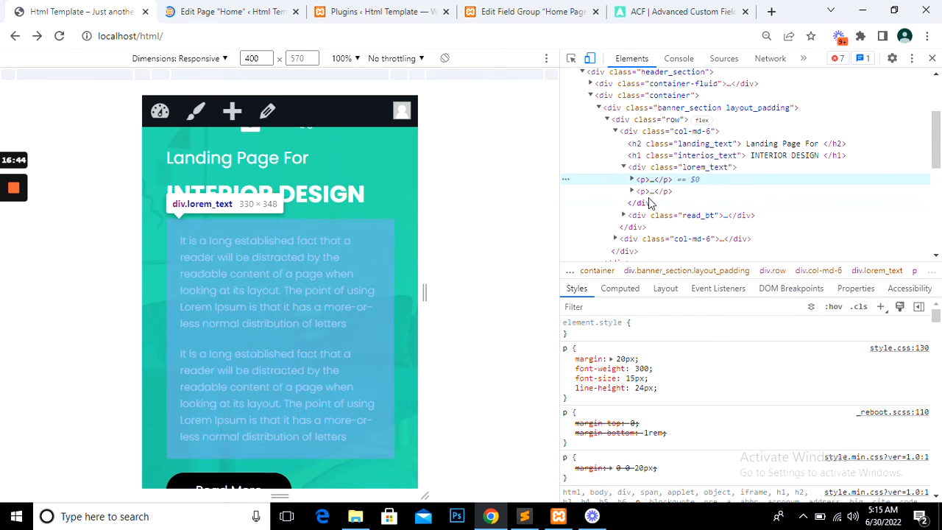
left_click(667, 168)
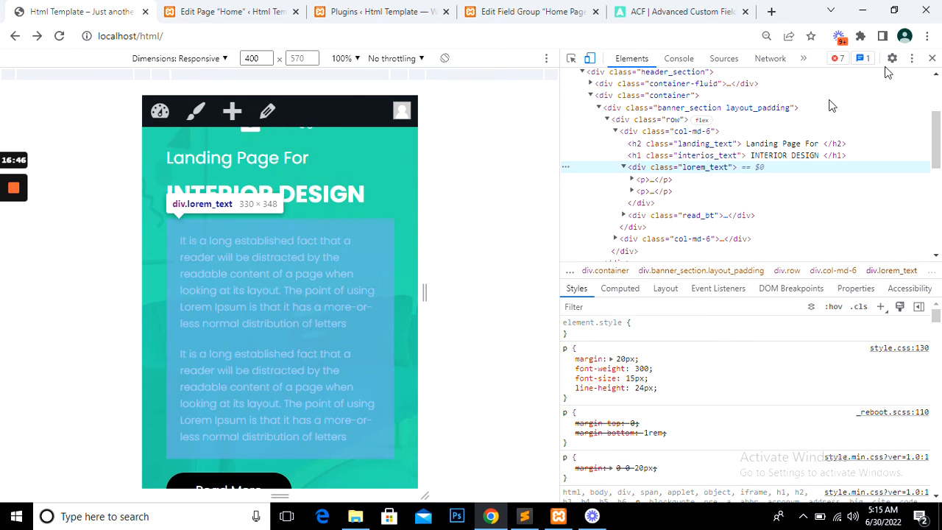
left_click(879, 306)
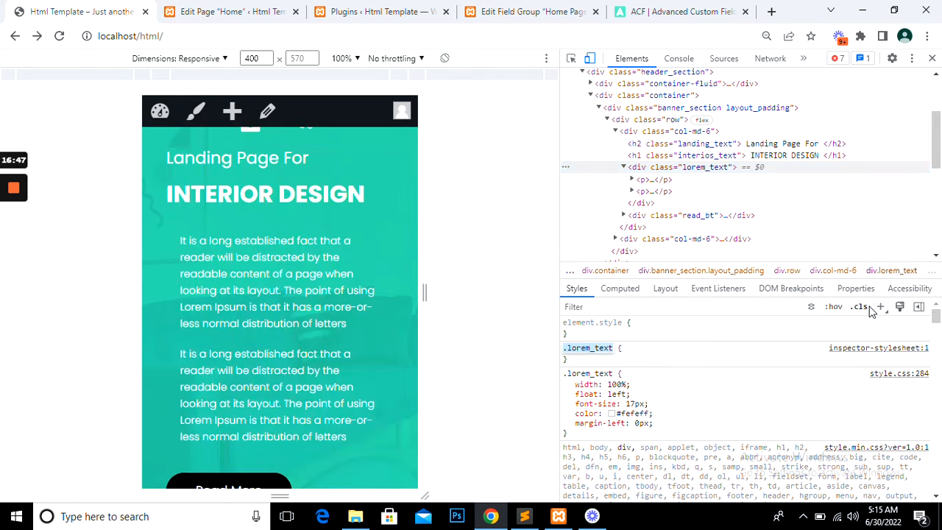
key("End")
type("p")
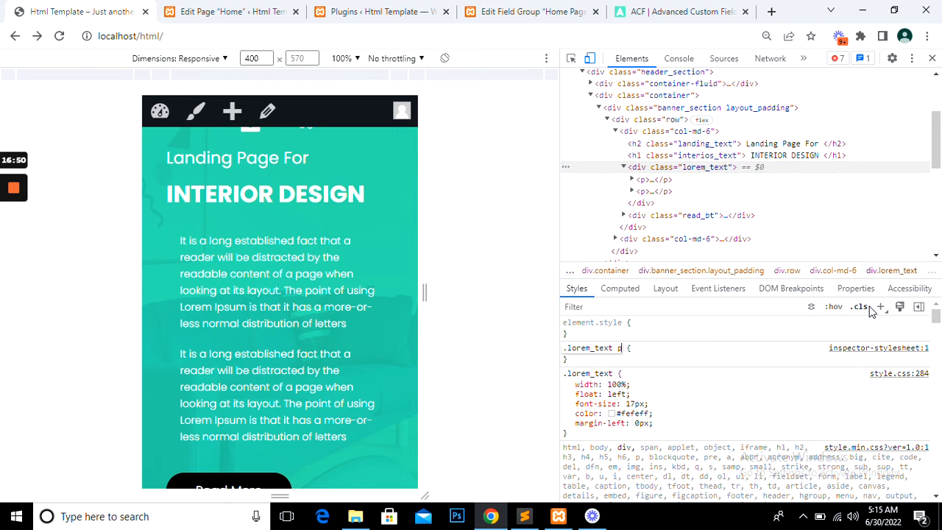
Set padding to 0 and margin to 0 in the new .lorem_text p rule
key("Return")
key("Return")
type("0")
key("Return")
type("m")
key("Return")
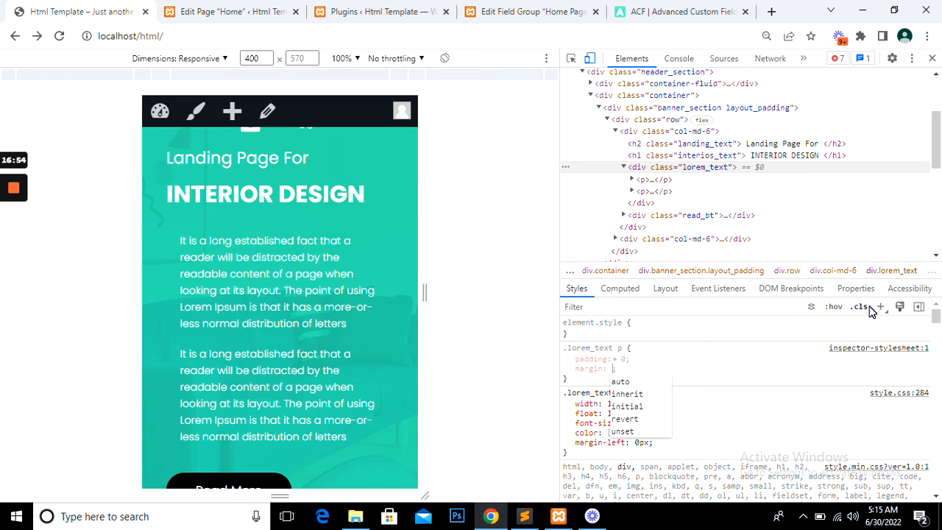
type("0")
key("Return")
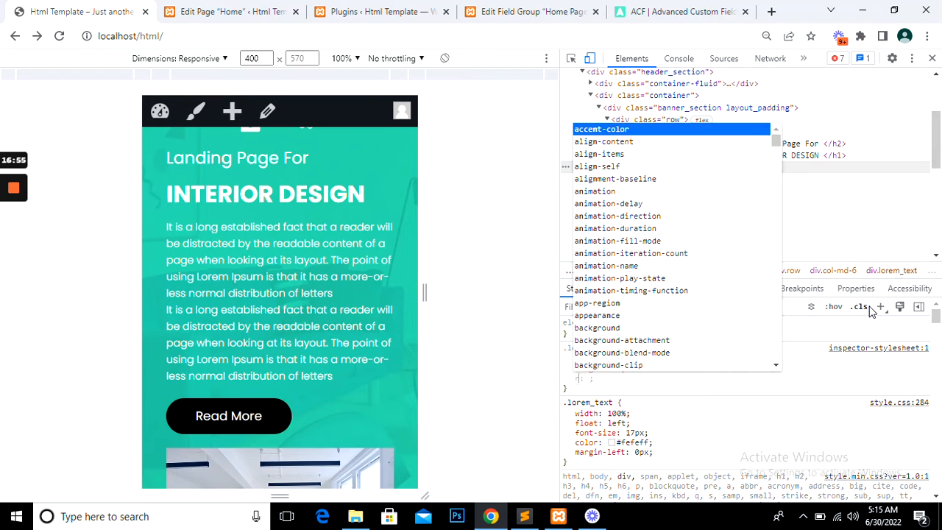
Add a margin-bottom of 10px to the .lorem_text p rule, and close the developer tools
type("m")
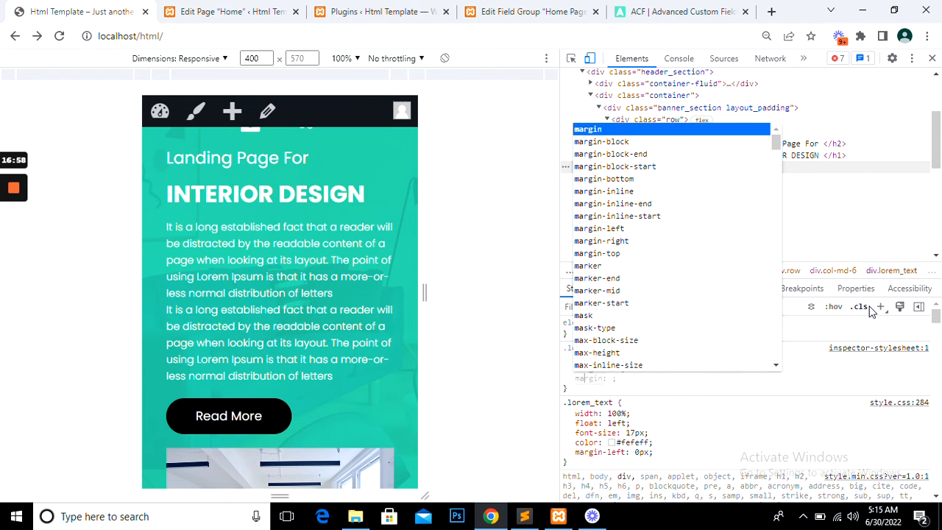
type("argin-bo")
key("Return")
type("10px")
key("Return")
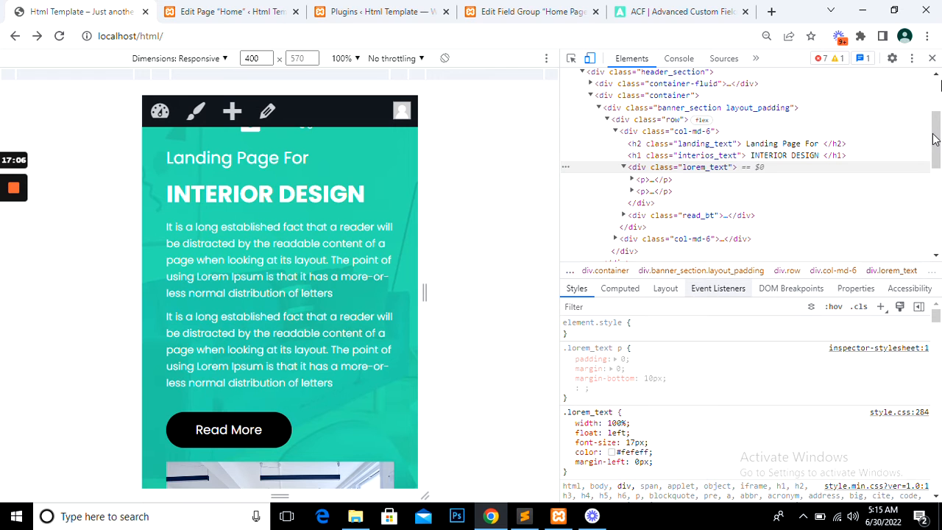
left_click(932, 58)
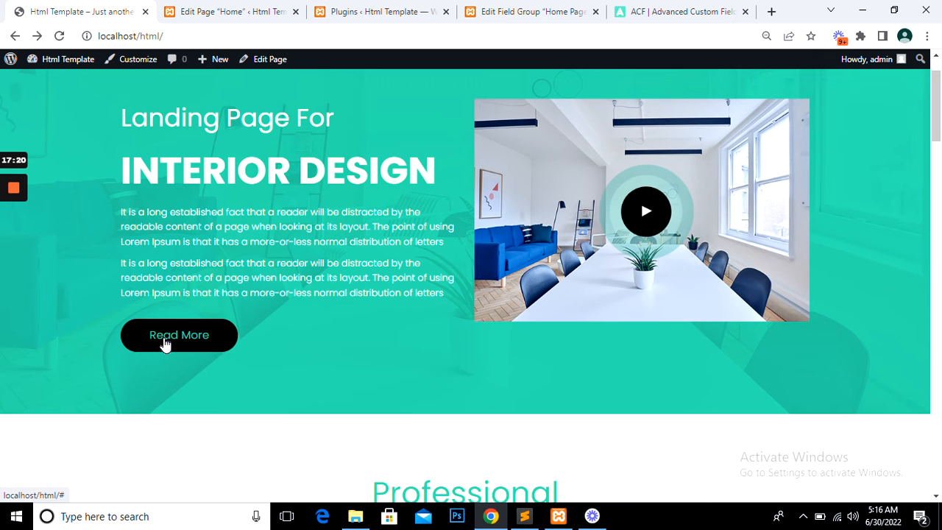
Review the hero fields under Home Page - Extra Fields in the Home page editor
left_click(284, 10)
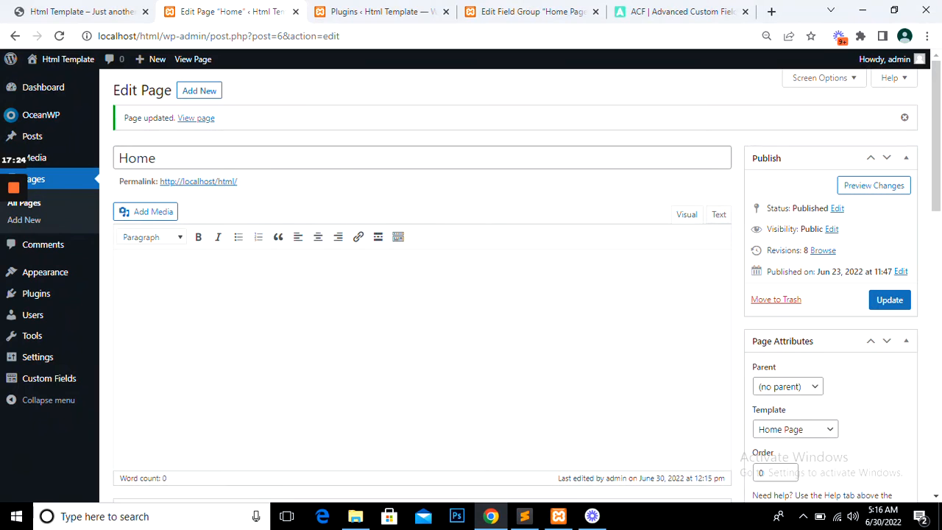
scroll(423, 294, "down", 3)
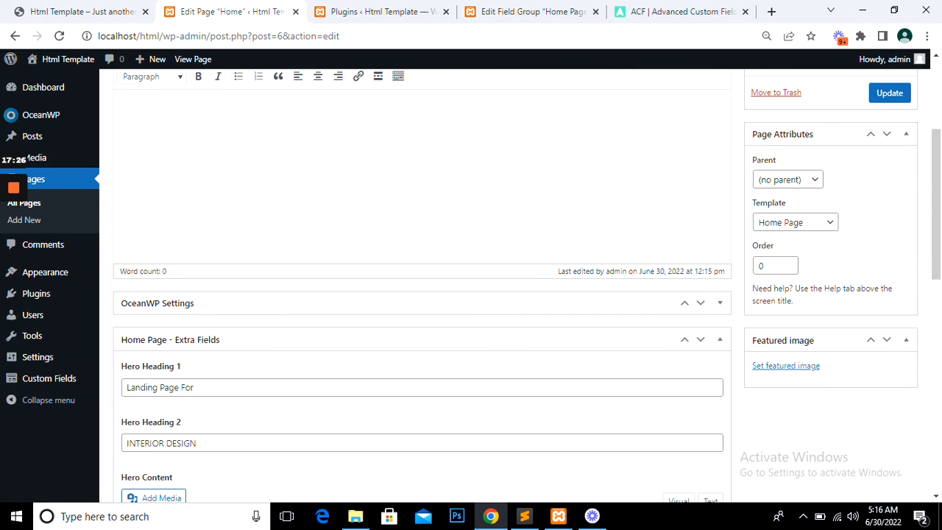
left_click(114, 9)
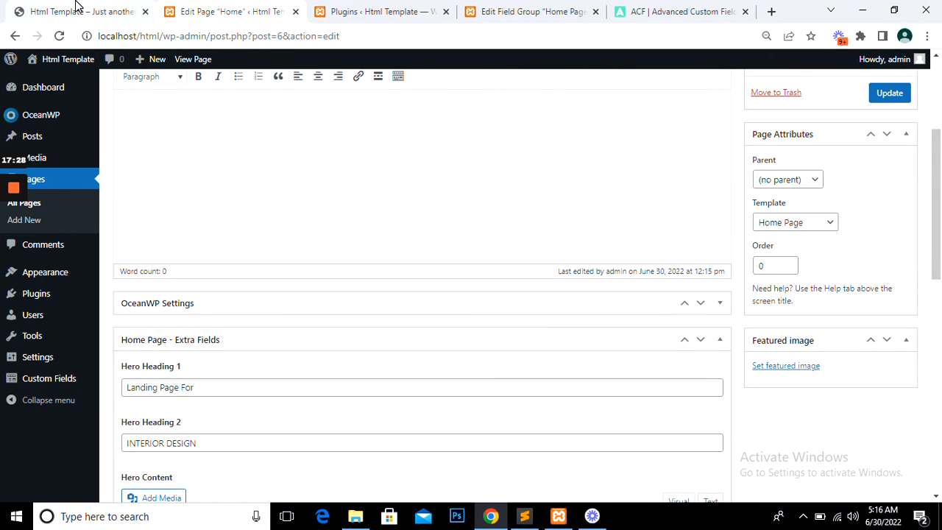
scroll(213, 346, "down", 3)
Switch to Sublime Text and insert blank lines above the read_bt div in home-test-page-template.php
left_click(524, 516)
scroll(464, 254, "down", 1)
scroll(463, 254, "up", 3)
key("Return")
key("Return")
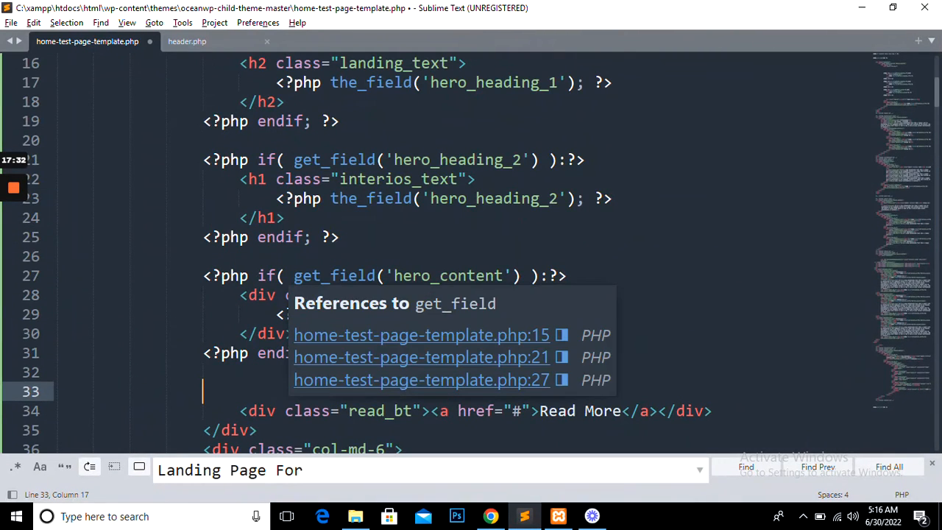
key("Tab")
scroll(463, 254, "down", 3)
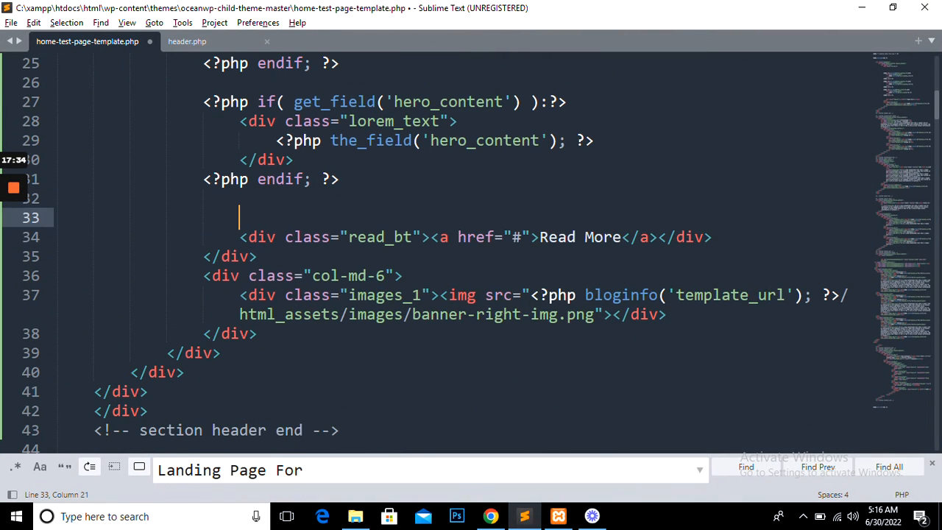
Break the read_bt div apart so its Read More link and closing div tag sit on separate lines
left_click(431, 237)
key("Return")
key("Return")
key("BackSpace")
key("BackSpace")
key("BackSpace")
key("BackSpace")
key("BackSpace")
key("BackSpace")
key("BackSpace")
key("BackSpace")
key("BackSpace")
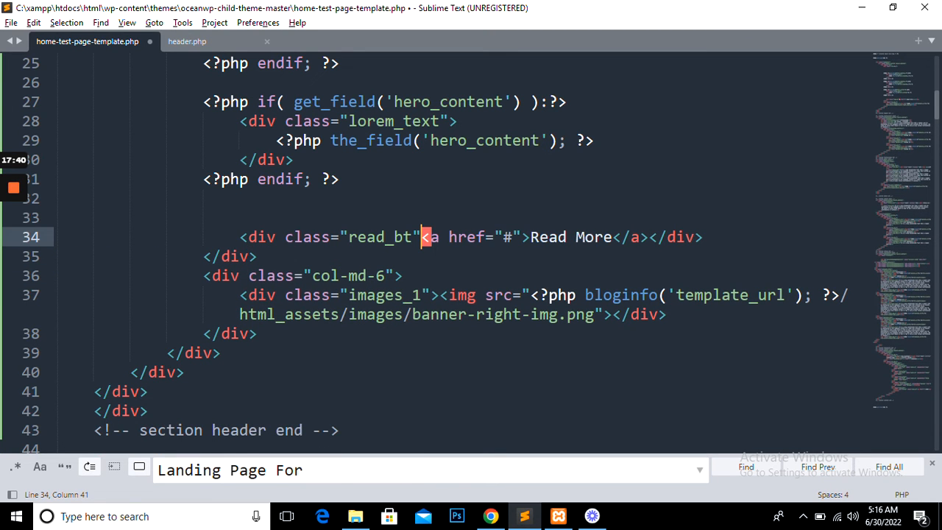
type(">")
key("Return")
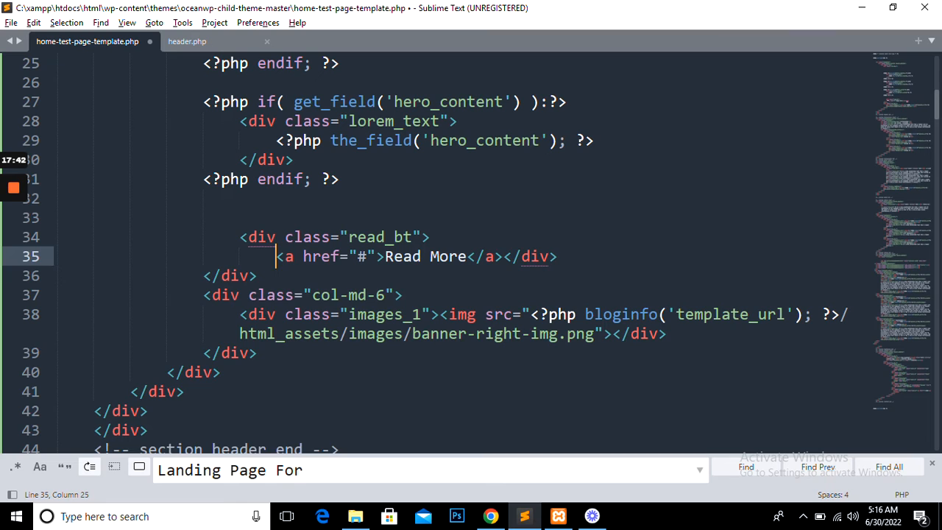
left_click(503, 257)
key("Return")
Move the Read More text and closing anchor tag onto their own lines, indenting the text inside the link
left_click(385, 257)
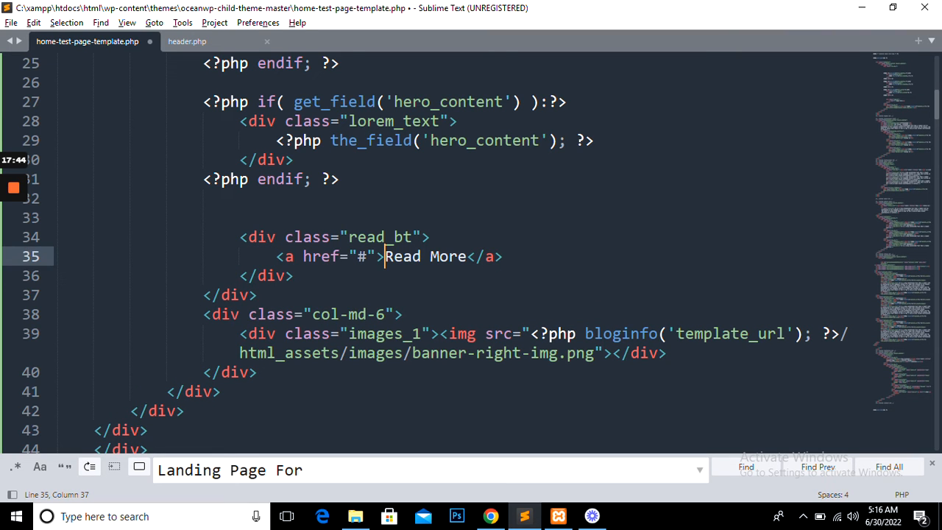
key("Return")
left_click(359, 276)
key("Return")
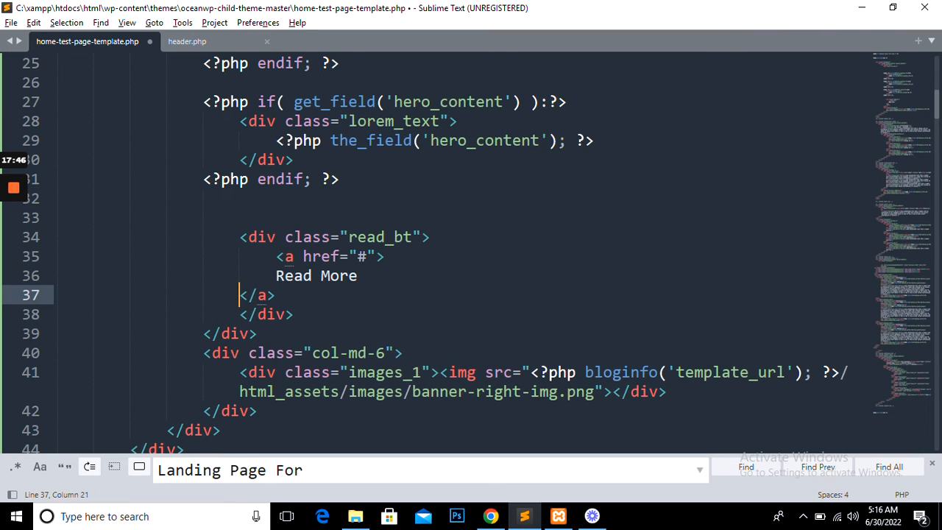
key("Tab")
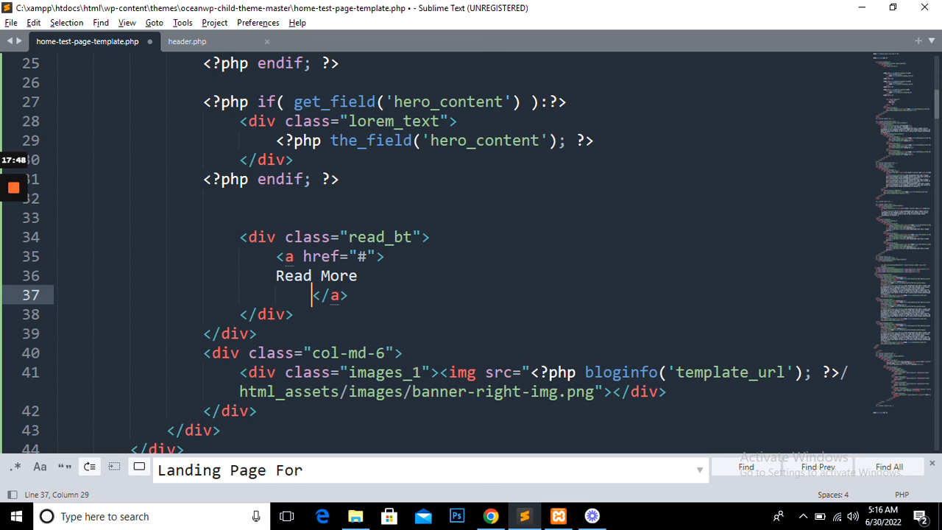
key("Up")
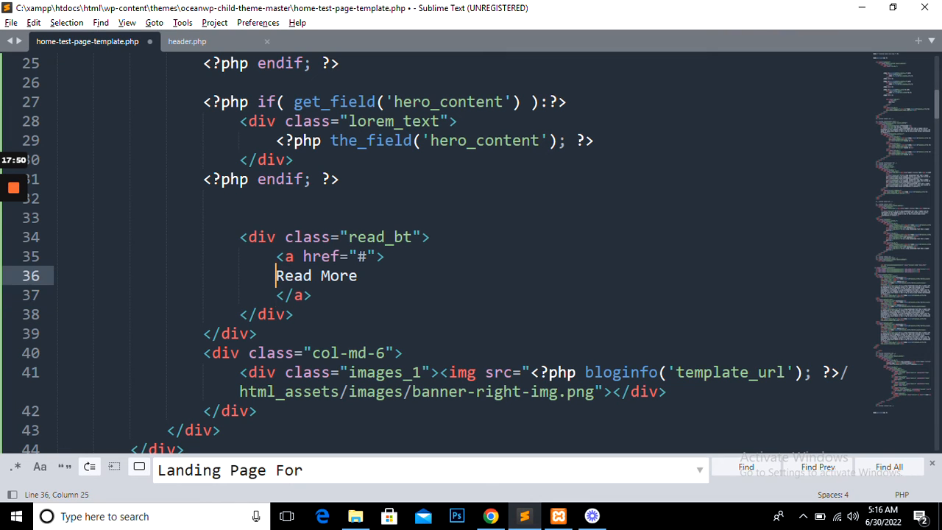
key("Tab")
Indent the Read More text and start a PHP if statement with empty parentheses on the blank line above the read_bt div
key("Up")
key("Up")
key("Up")
key("Tab")
type("<")
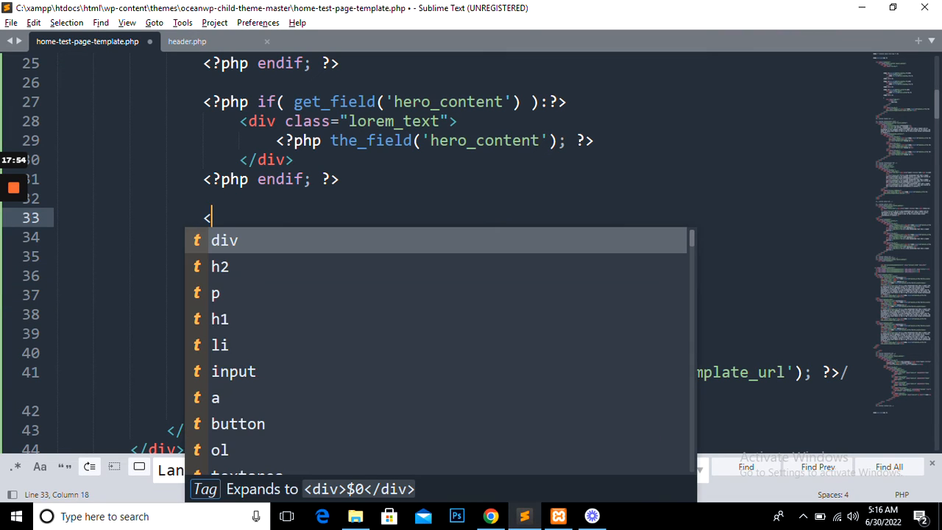
type("if")
key("Escape")
key("BackSpace")
key("BackSpace")
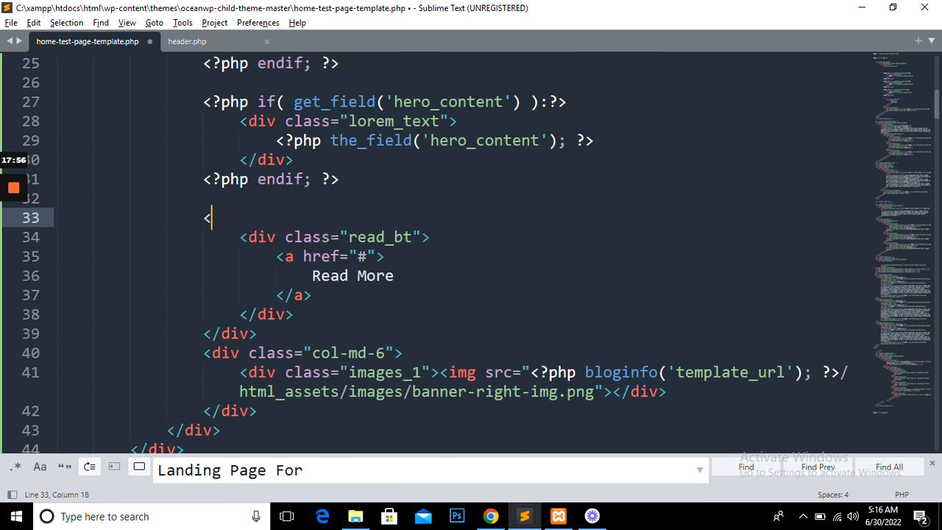
type("?php i")
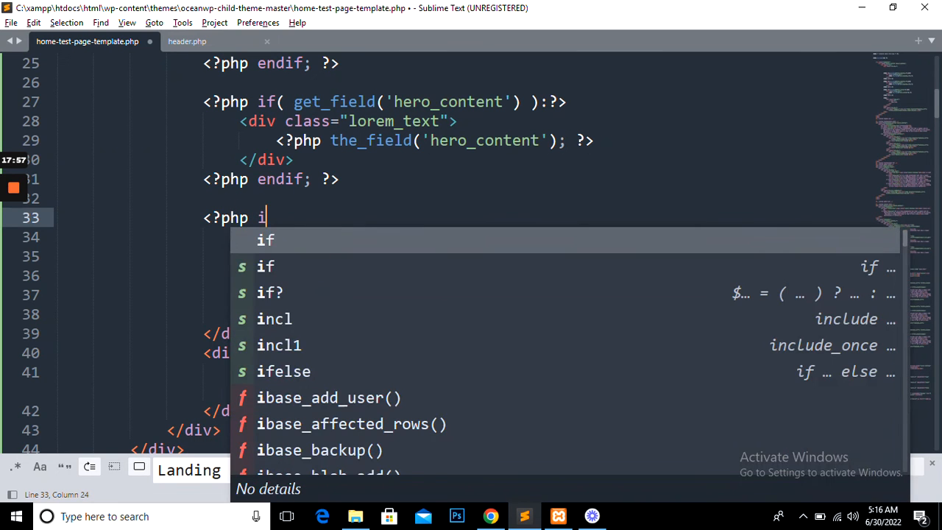
type("f()")
key("Left")
type("ge")
key("BackSpace")
key("BackSpace")
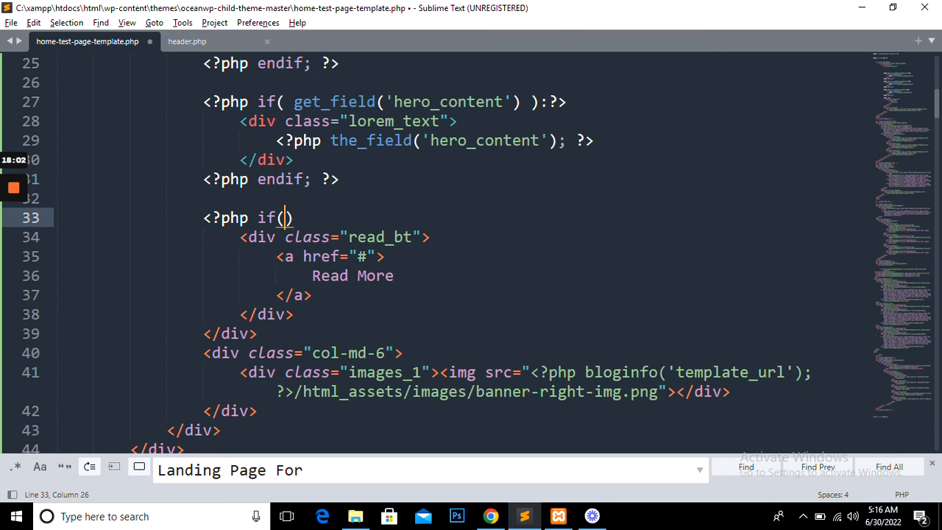
Complete the if statement above the read_bt div with an empty-named get_field('') condition, ending it with : ?>
type("get_fi")
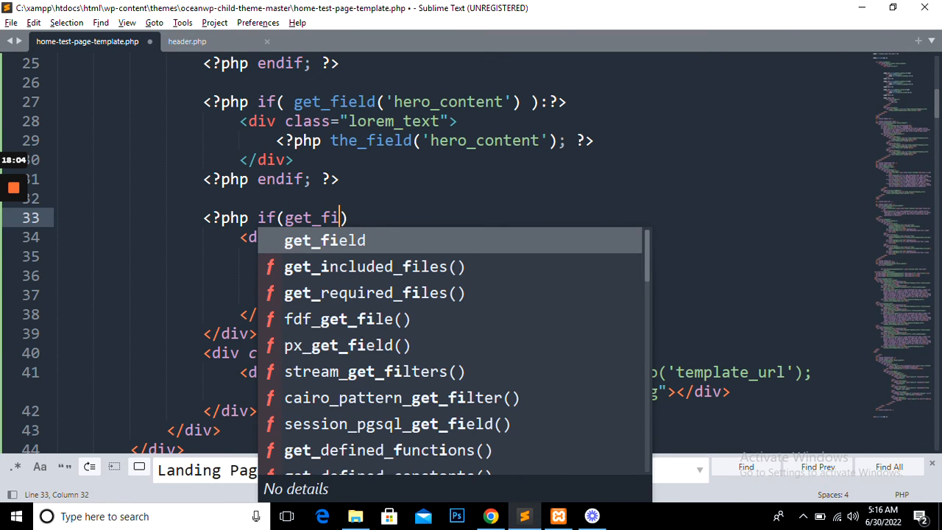
key("Return")
type("('")
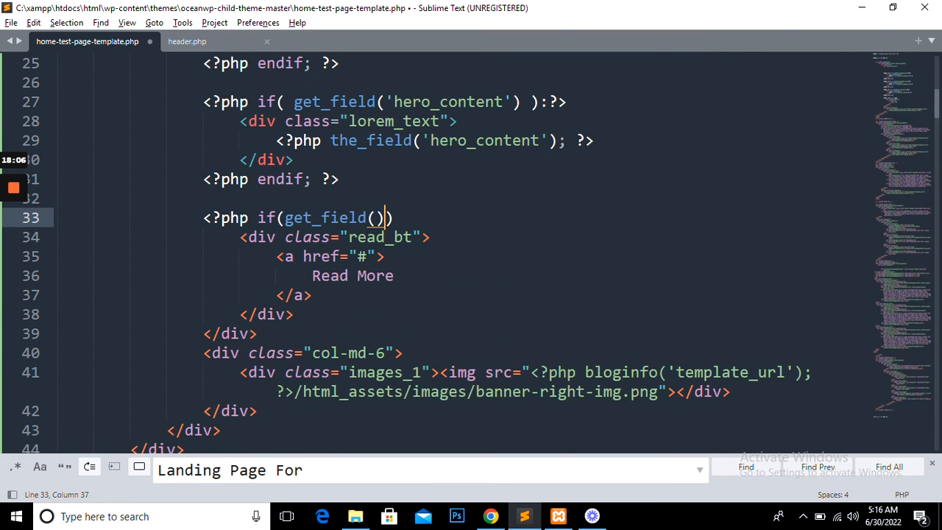
key("Right")
key("Right")
key("Right")
type(": ?>")
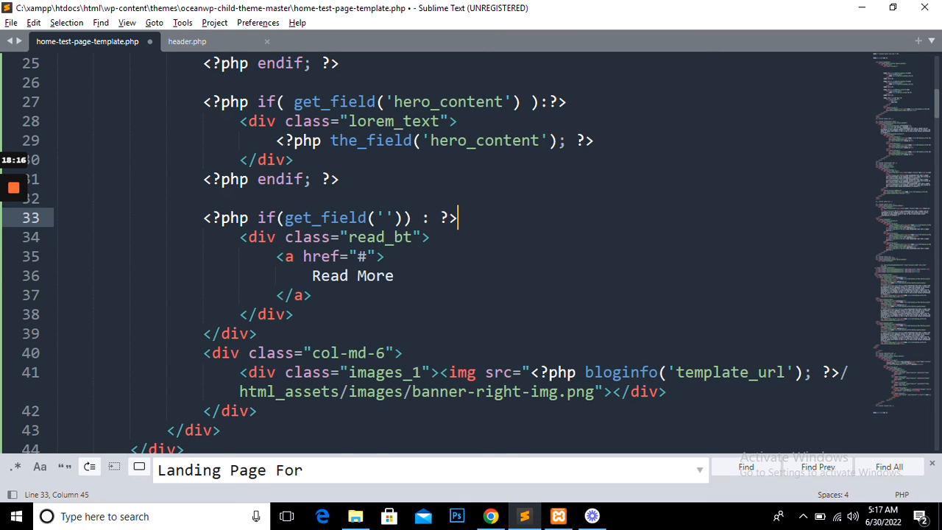
left_click_drag(312, 275, 357, 256)
left_click(367, 257)
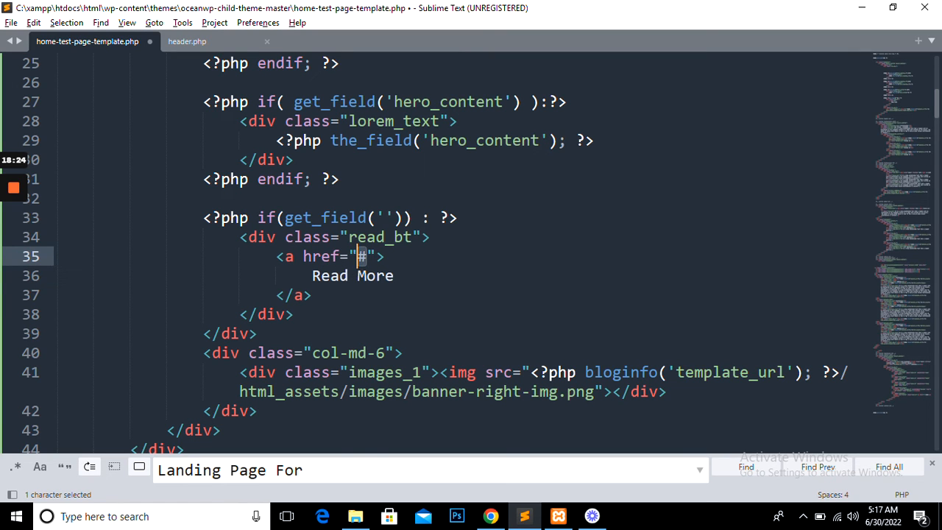
double_click(330, 275)
left_click_drag(349, 275, 375, 276)
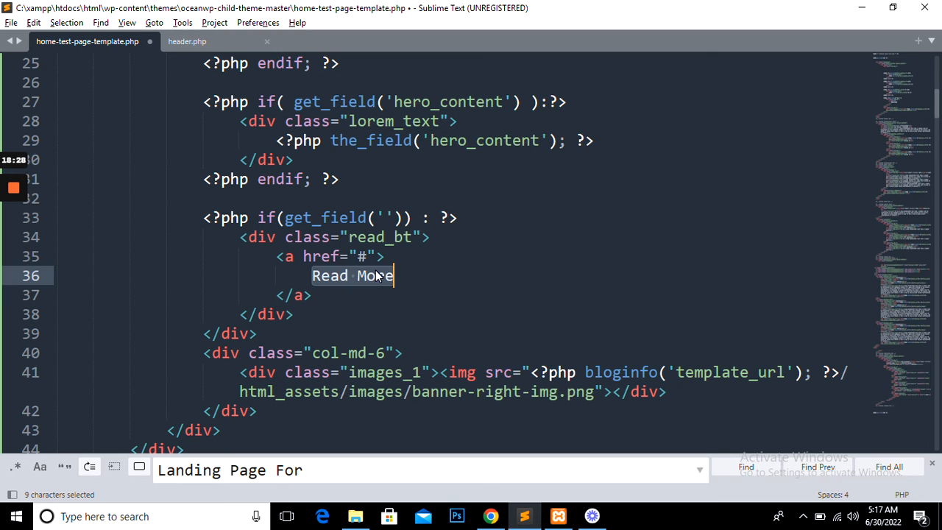
Copy the hero_button_url field name from the ACF field group in Chrome, insert it into the empty get_field condition in Sublime Text, and save
left_click(490, 516)
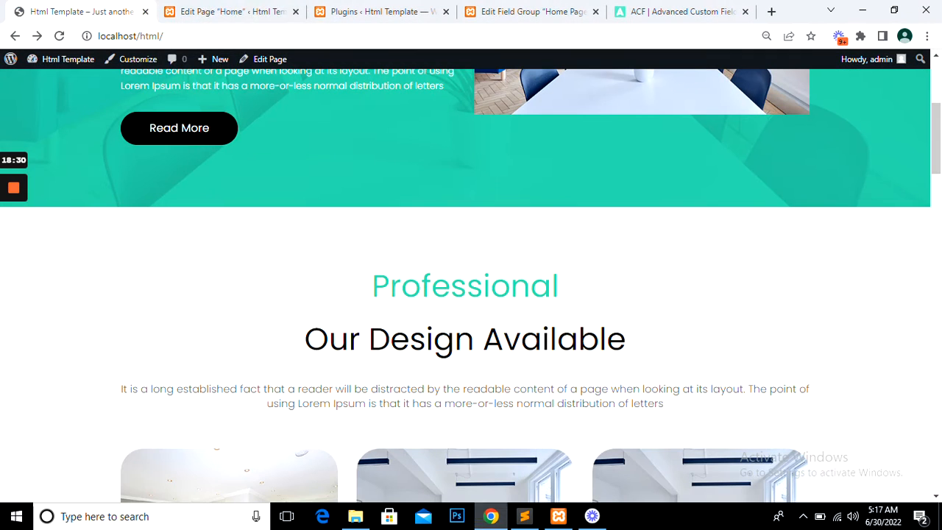
left_click(497, 9)
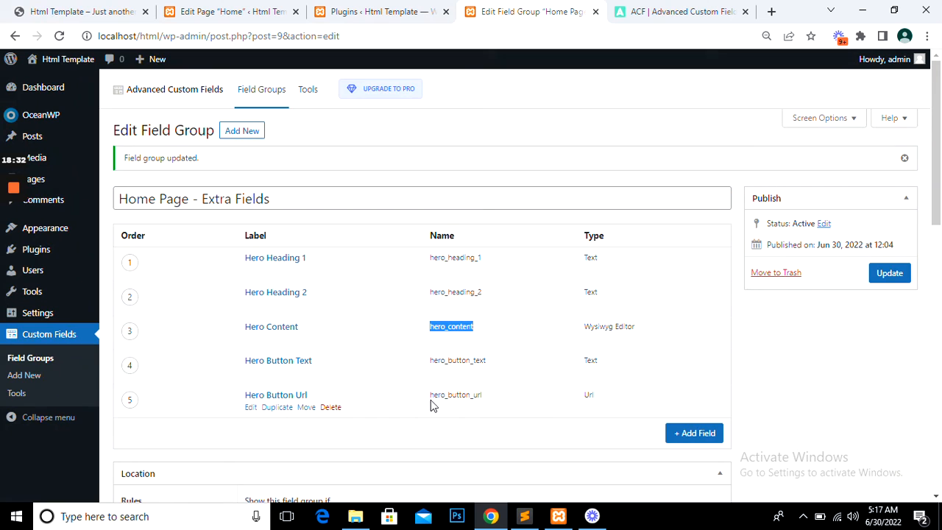
double_click(455, 394)
key("ctrl+c")
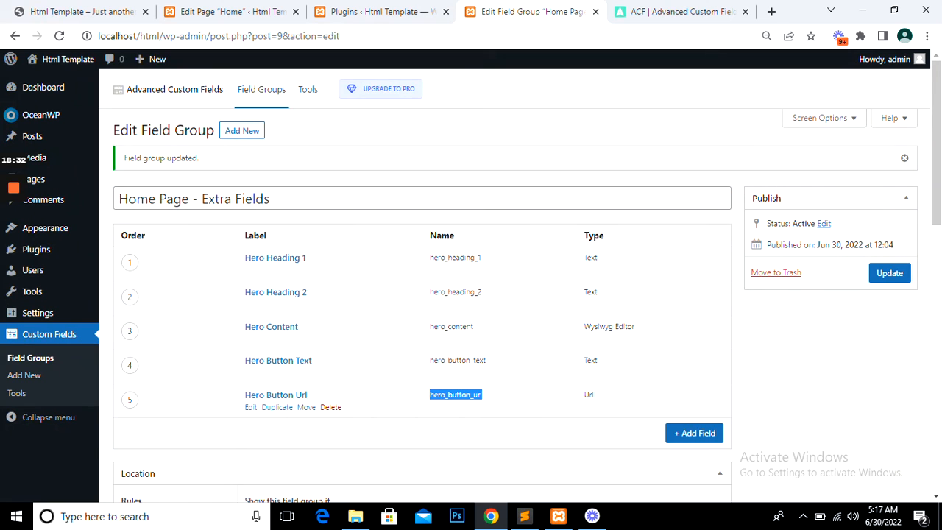
left_click(527, 520)
left_click(382, 218)
key("ctrl+v")
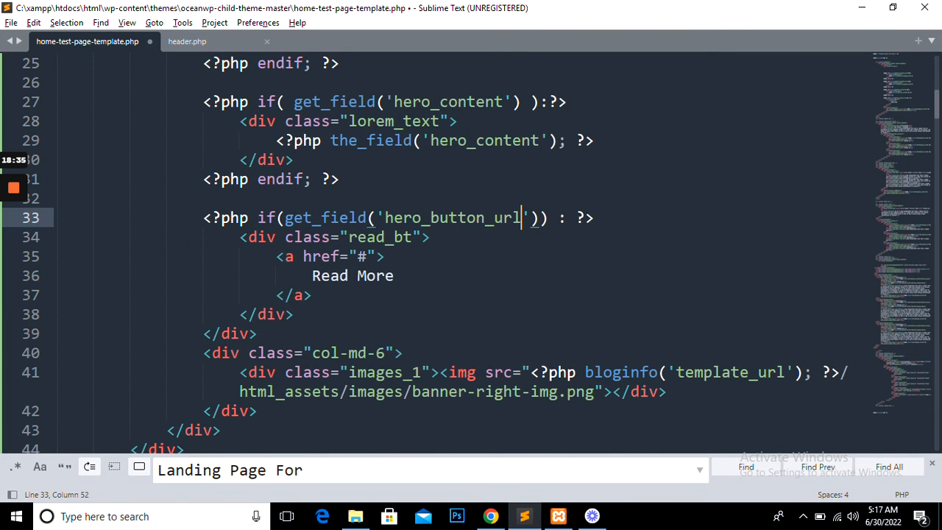
key("ctrl+s")
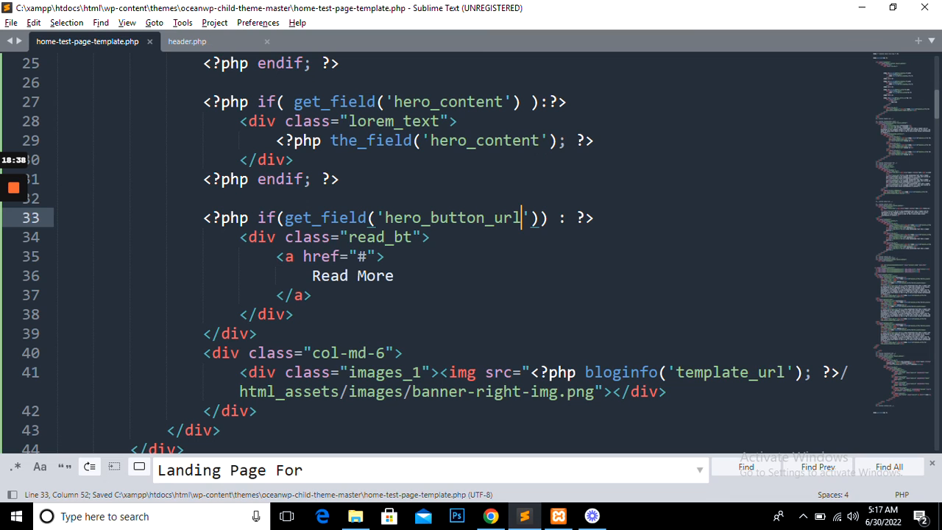
Close the condition with <?php endif; ?> on a new line after the read_bt div's closing tag and save the file
key("Right")
key("Right")
left_click(257, 237)
left_click(295, 314)
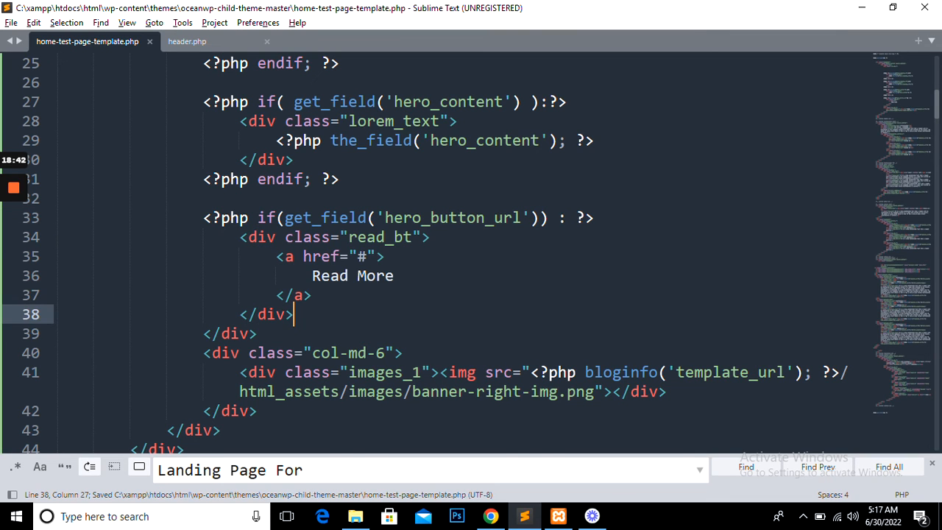
key("Return")
key("BackSpace")
type("<?")
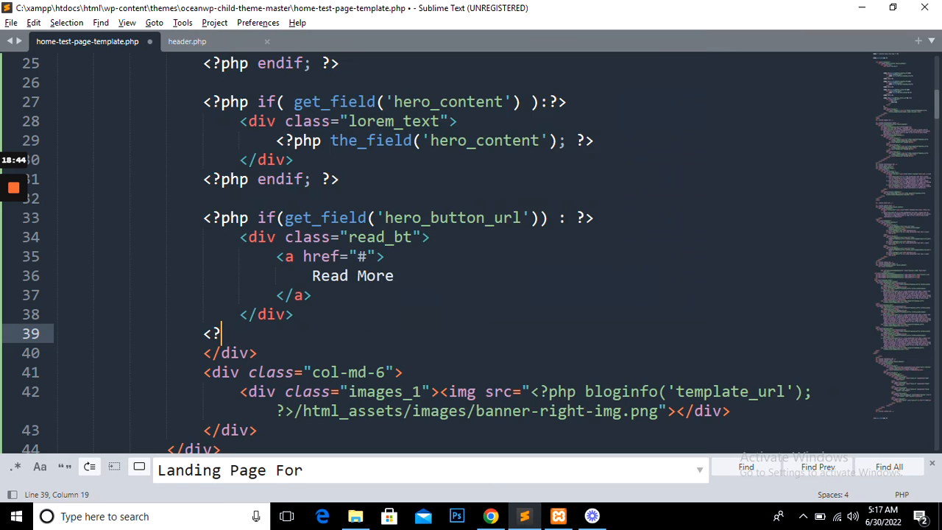
type("php end")
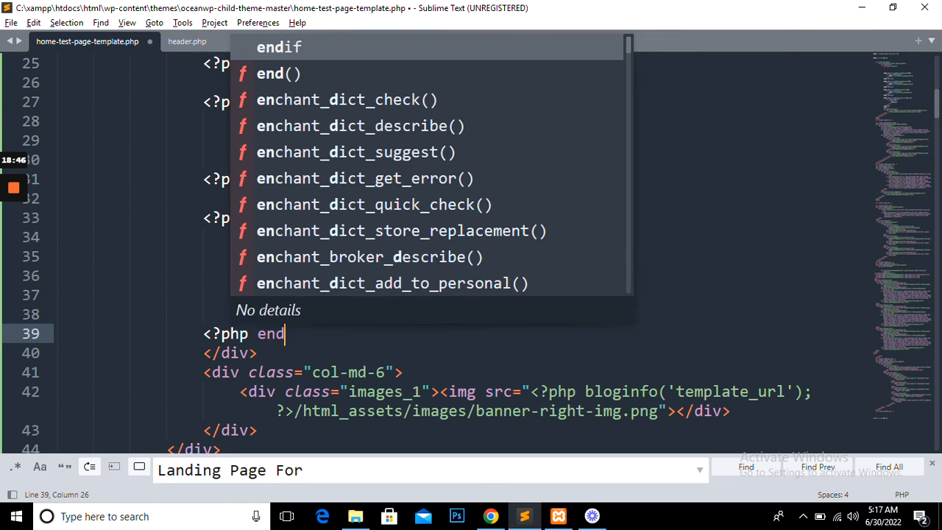
type("if; ?>")
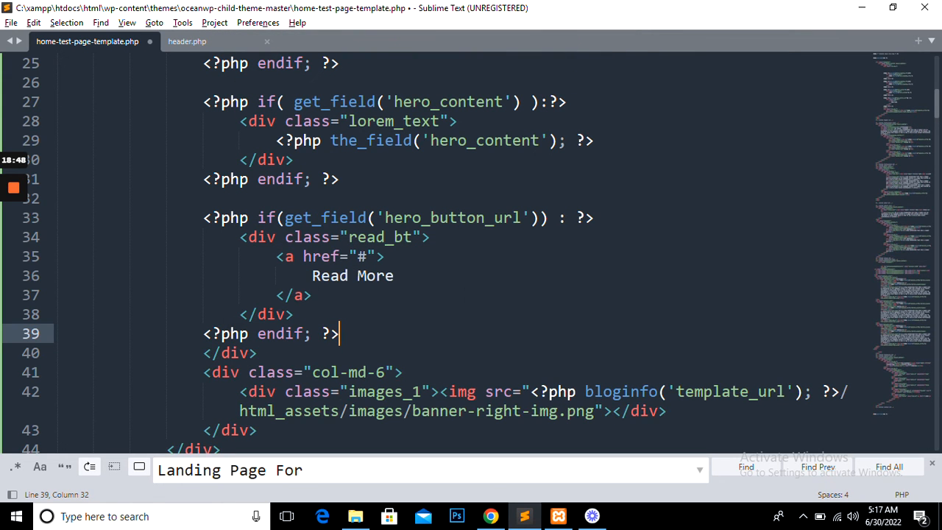
key("ctrl+s")
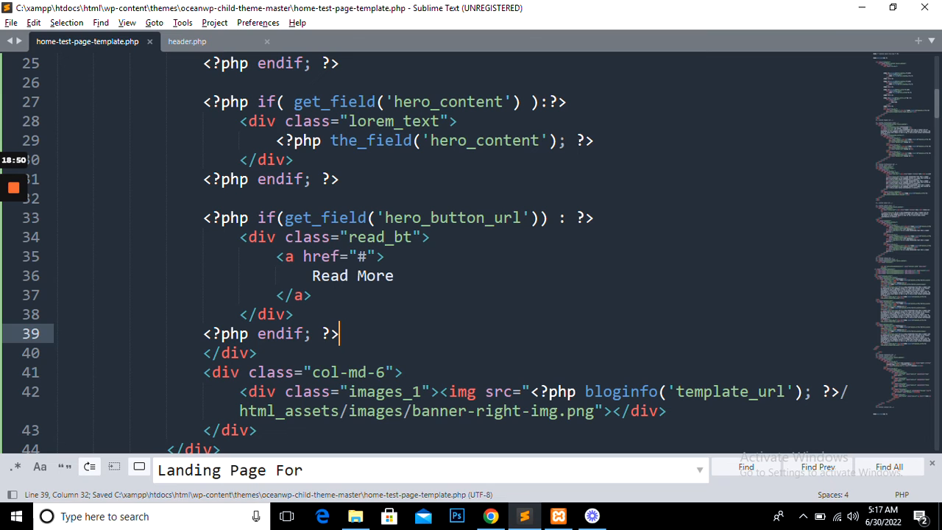
Replace the # in the read_bt link's href with a copy of the <?php the_field('hero_content'); ?> snippet and save
left_click_drag(357, 257, 367, 256)
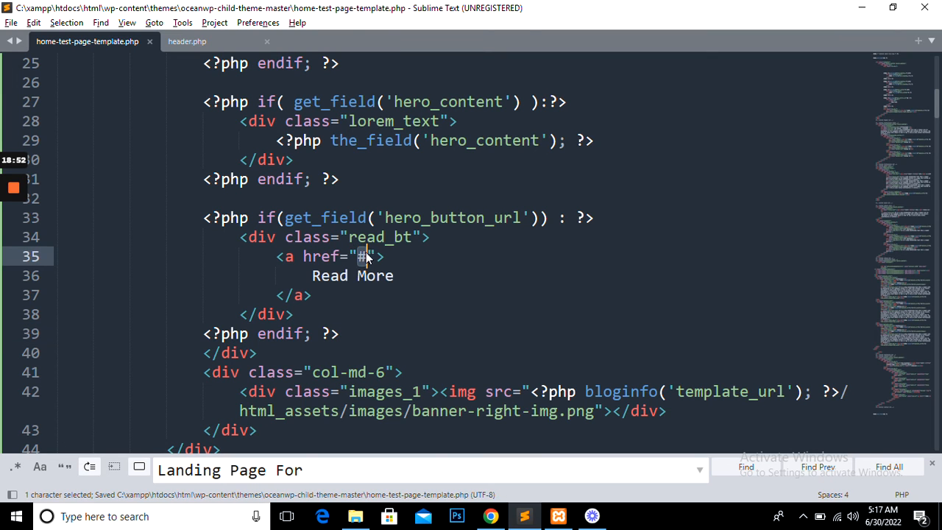
left_click_drag(330, 139, 276, 141)
left_click(595, 140)
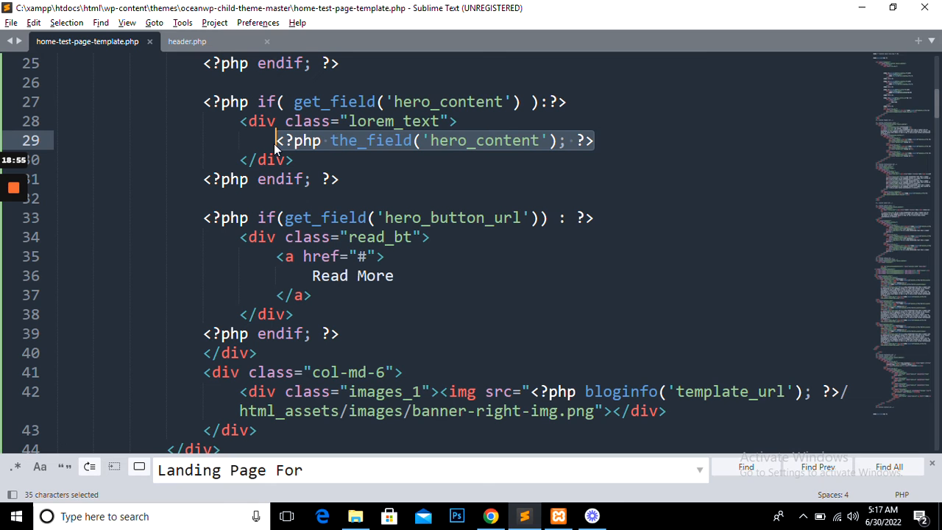
key("ctrl+c")
left_click_drag(358, 256, 366, 256)
key("BackSpace")
key("ctrl+v")
key("ctrl+s")
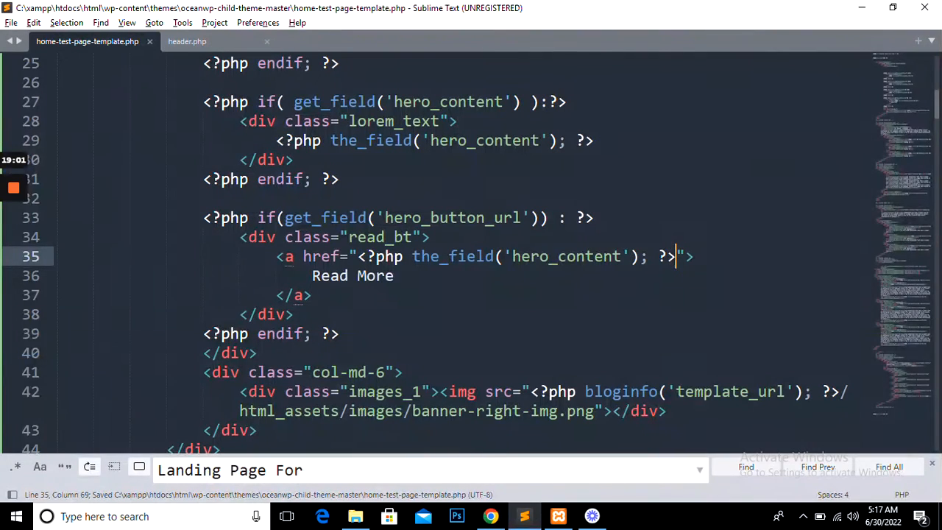
Change the field name in the link's href to hero_button_url, copied from the if condition
double_click(467, 221)
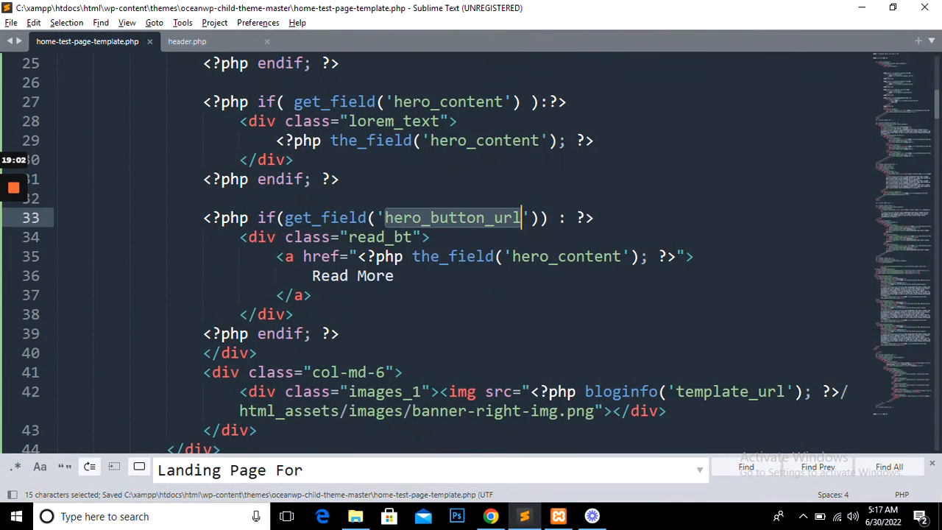
key("ctrl+c")
double_click(545, 257)
key("ctrl+v")
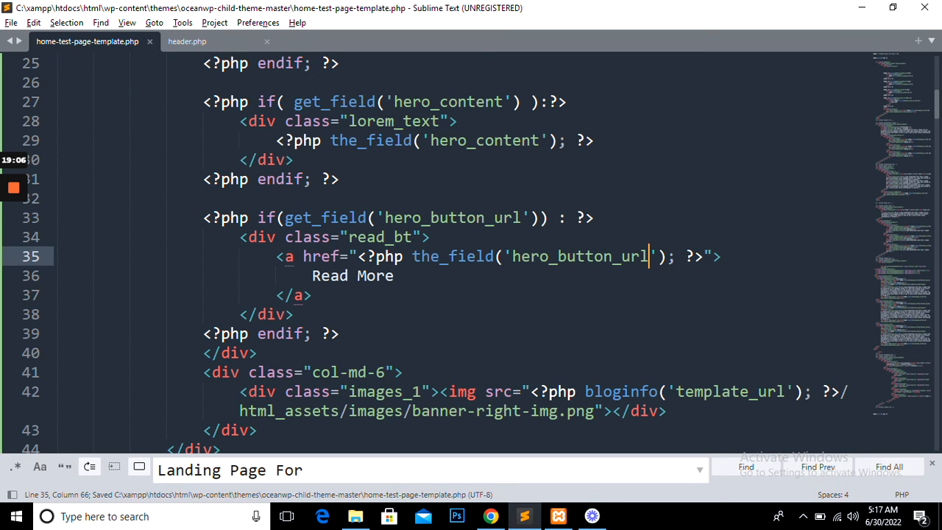
Replace the Read More text inside the link with a copy of the href's <?php the_field('hero_button_url'); ?> snippet
left_click_drag(312, 276, 390, 275)
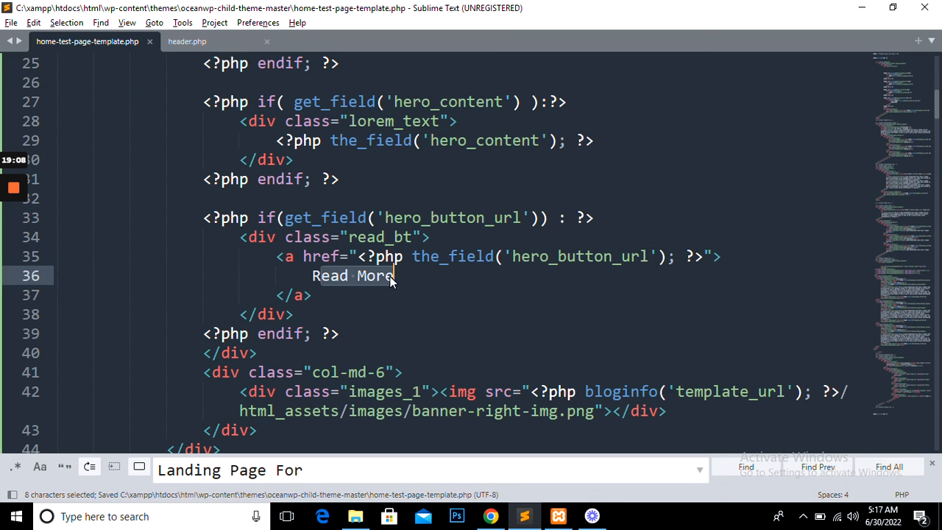
key("BackSpace")
key("ctrl+v")
key("alt+Tab")
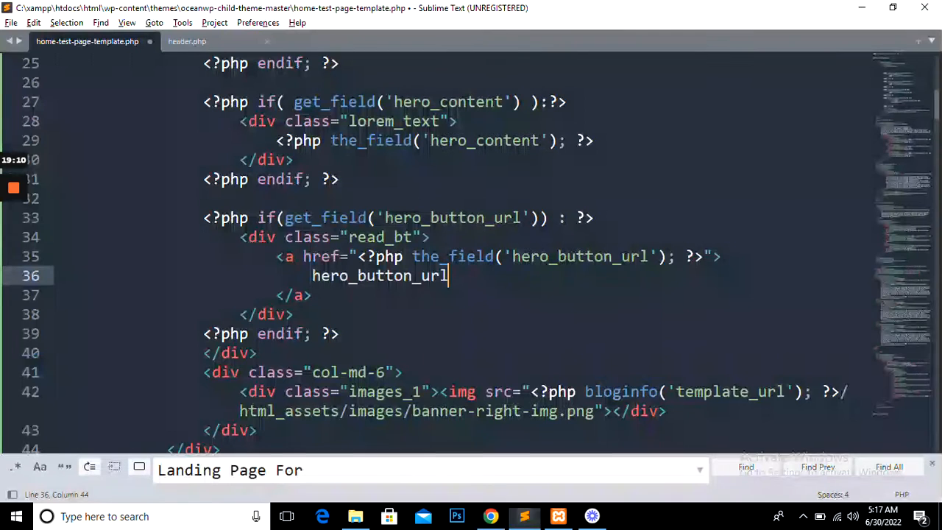
left_click_drag(357, 256, 704, 256)
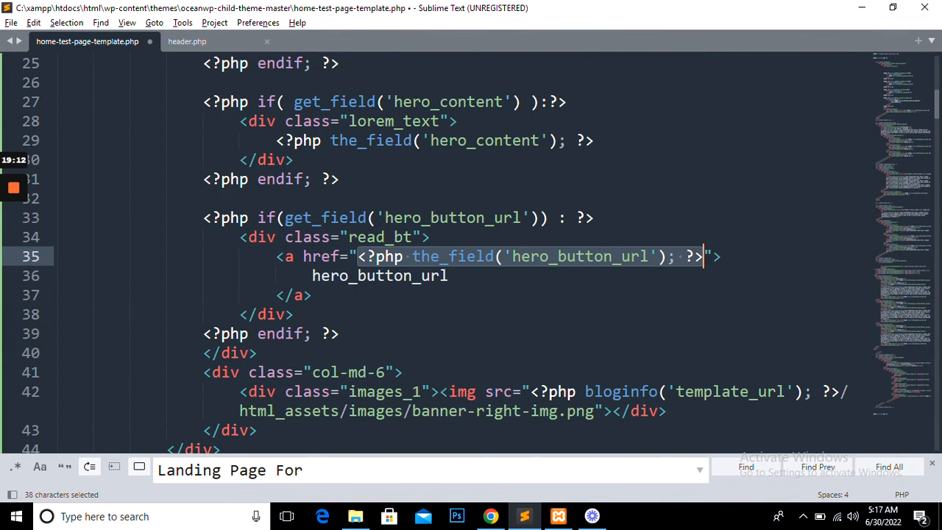
key("ctrl+c")
left_click_drag(304, 275, 448, 275)
key("ctrl+v")
Copy the hero_button_text field name from the ACF field group in Chrome, use it in the link text's the_field call in Sublime Text, and save
key("alt+Tab")
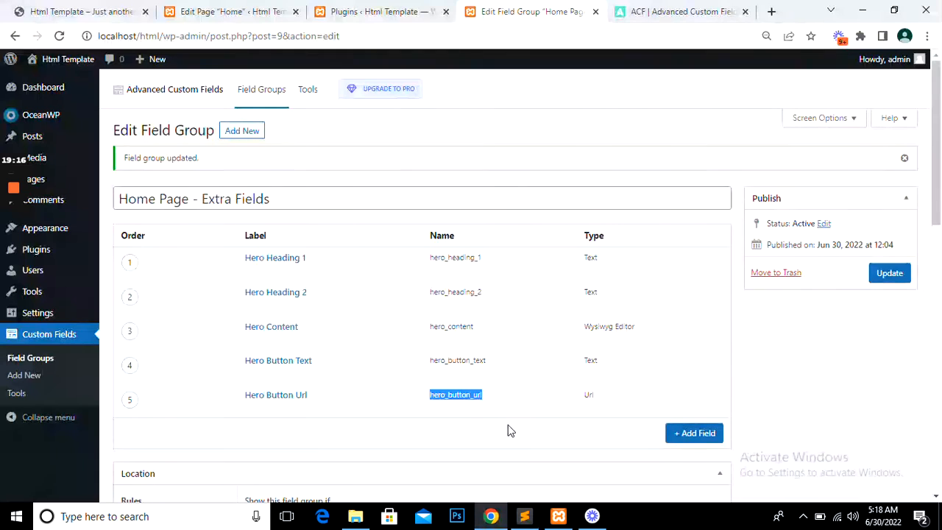
double_click(457, 360)
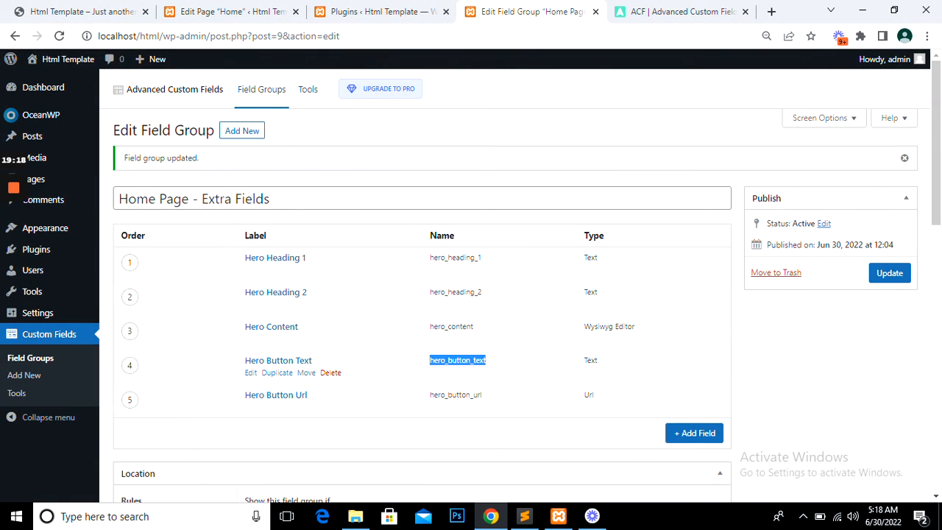
key("alt+Tab")
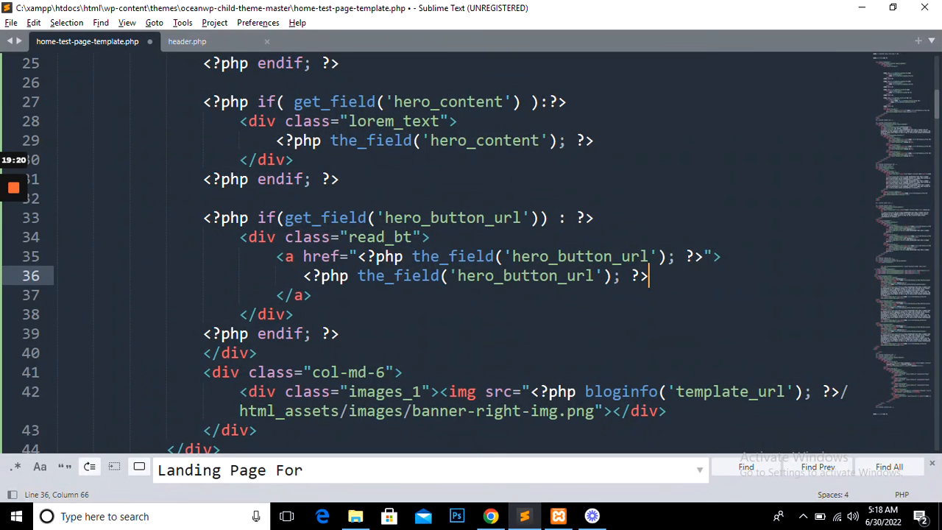
double_click(512, 276)
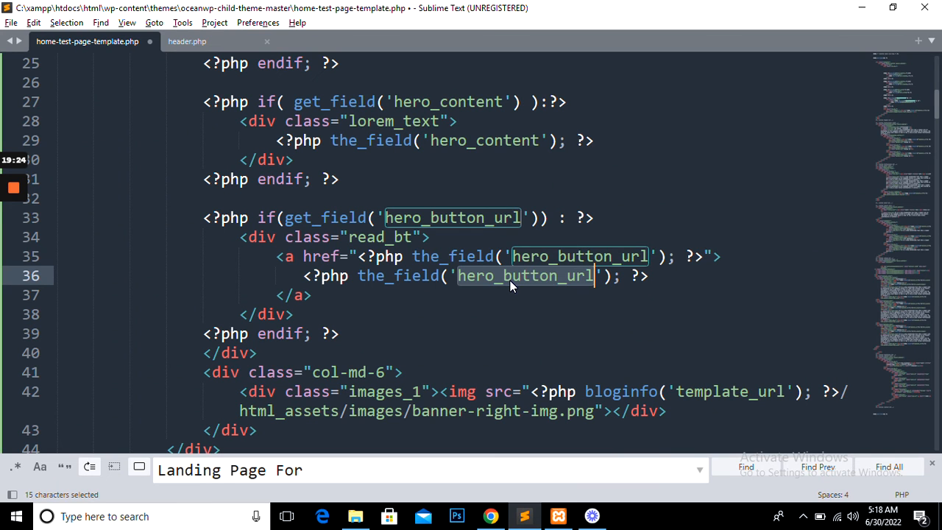
mouse_move(10, 250)
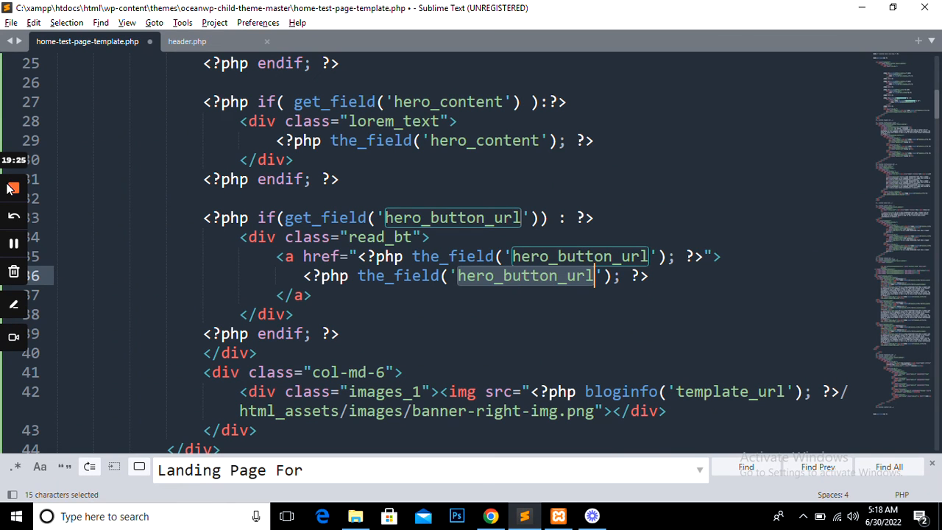
left_click(13, 247)
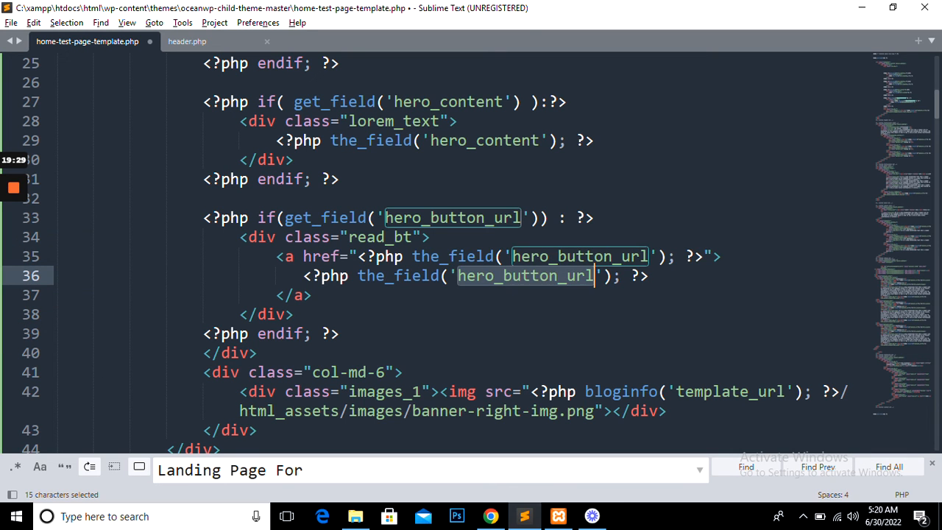
key("ctrl+v")
left_click(495, 277)
key("ctrl+s")
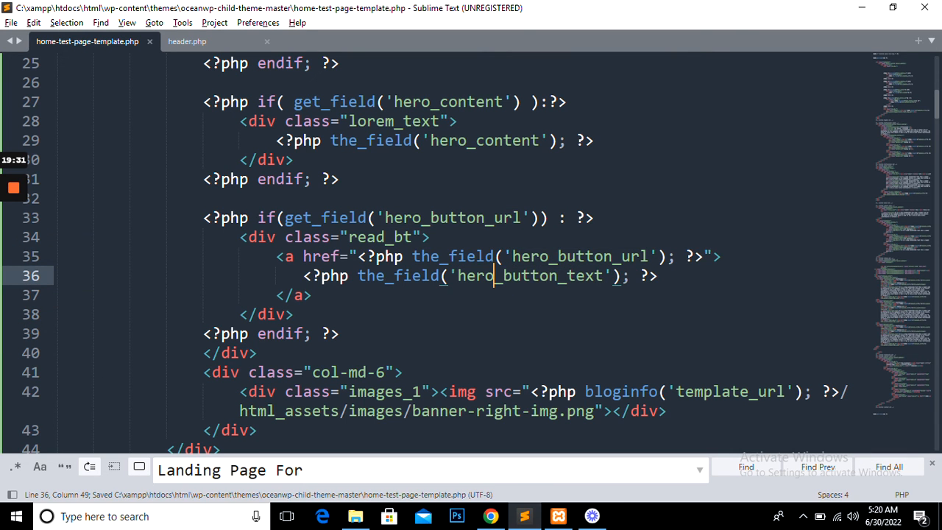
key("ctrl+d")
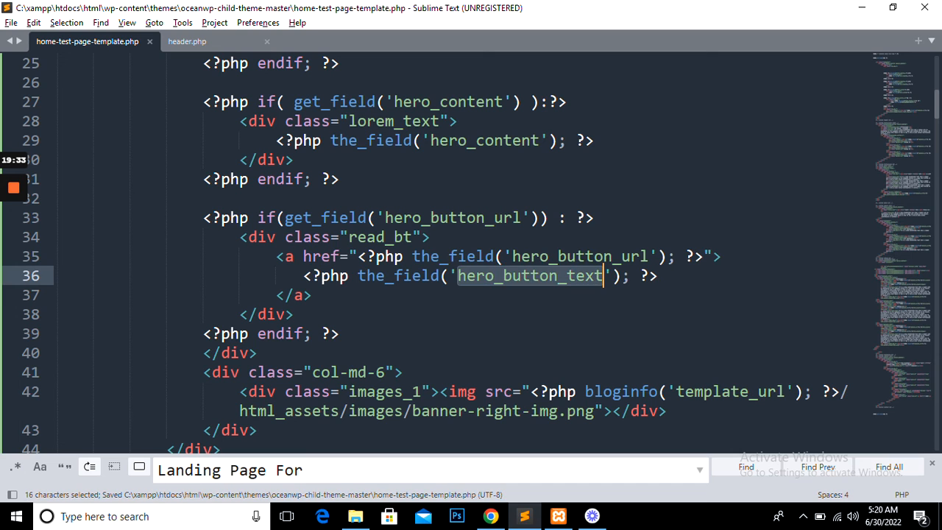
Check hero_button_url in the link's href and if condition, and delete the duplicate Hero Content paragraph in the Home page editor in Chrome
double_click(579, 257)
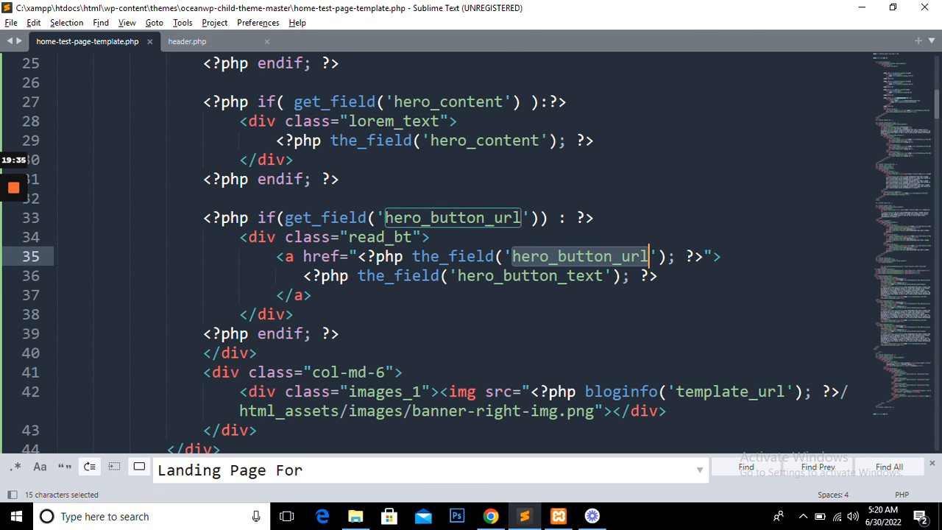
double_click(471, 219)
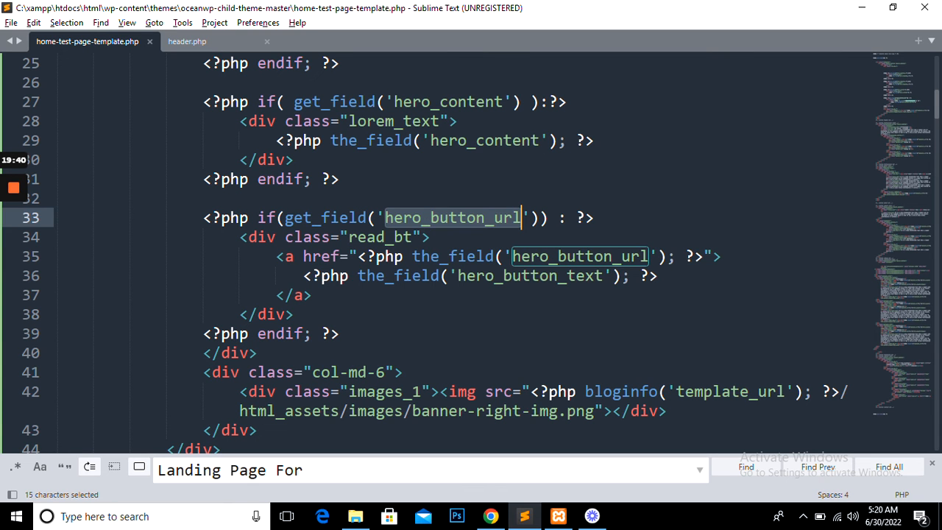
key("alt+Tab")
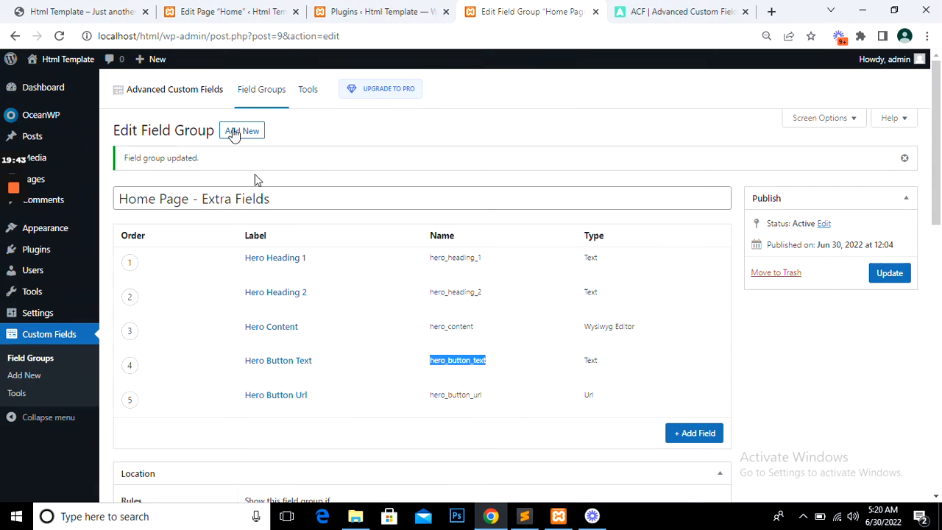
left_click(220, 12)
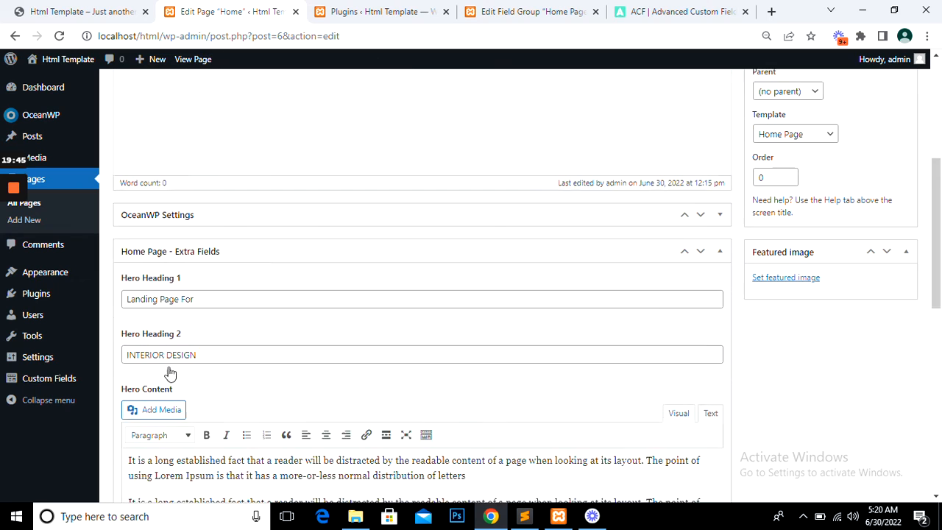
scroll(170, 374, "down", 5)
triple_click(289, 108)
key("BackSpace")
Set Hero Button Text to Read More and Hero Button Url to #, and try to update the Home page
left_click(290, 321)
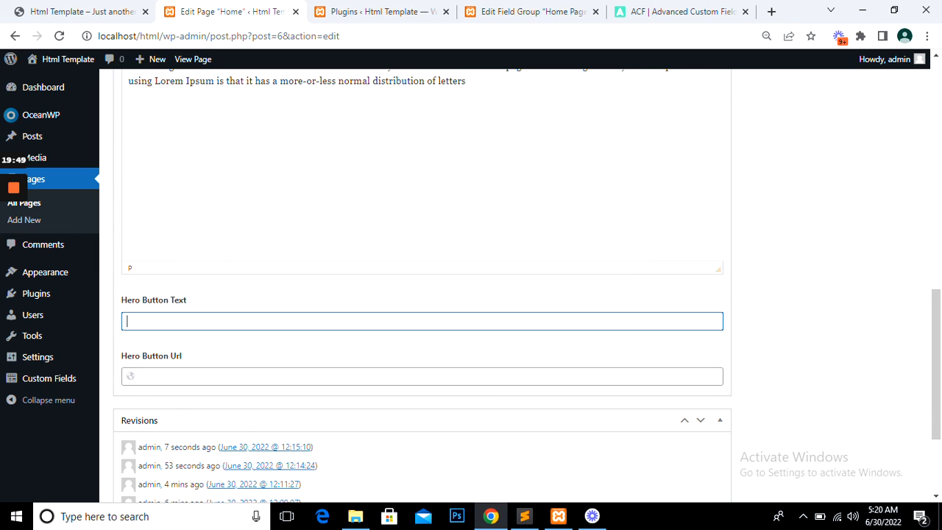
type("Read More")
key("Tab")
type("#")
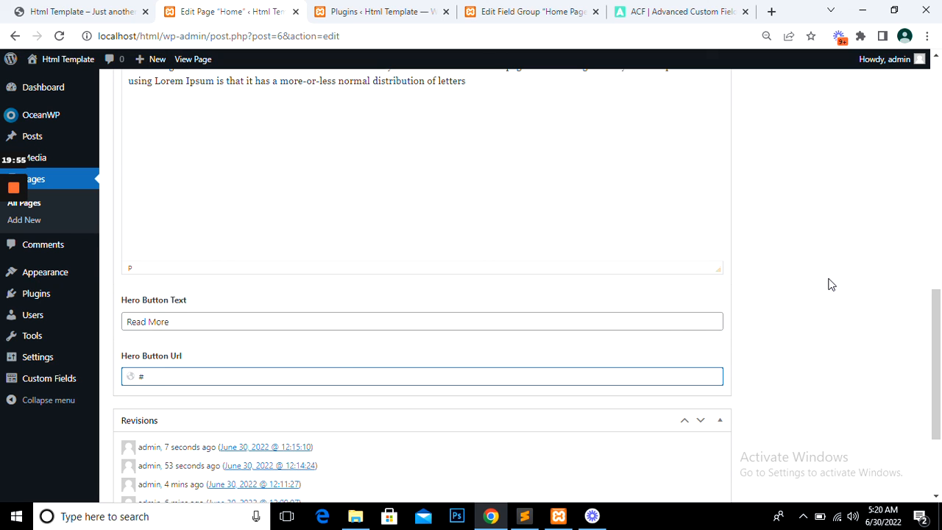
scroll(831, 272, "up", 4)
scroll(841, 252, "up", 8)
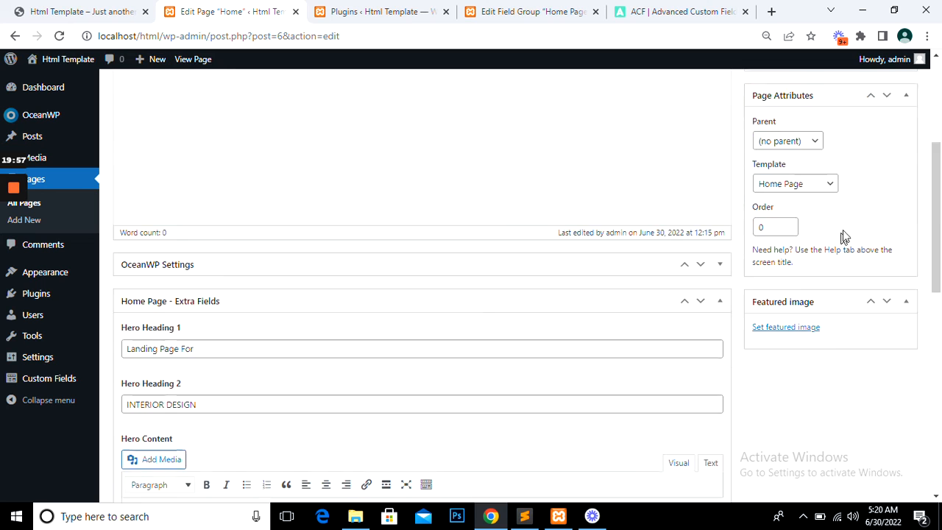
left_click(891, 236)
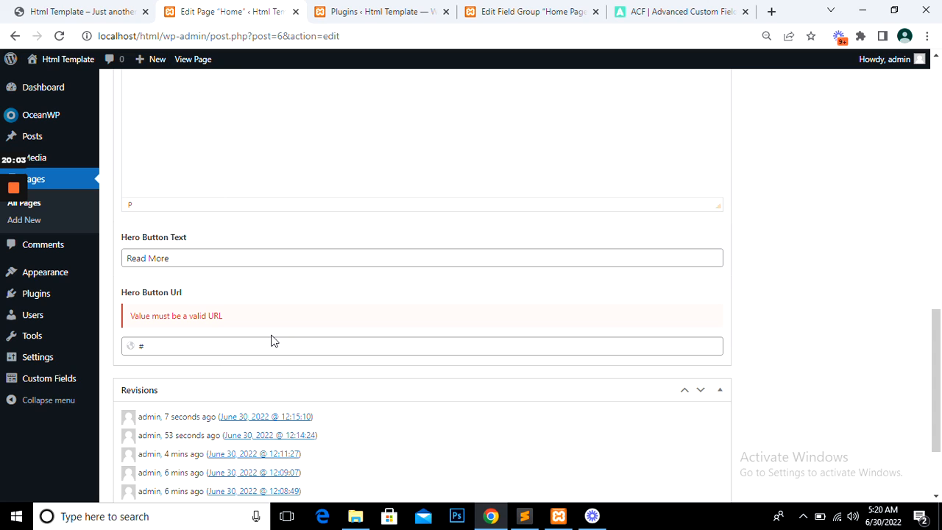
left_click_drag(163, 35, 61, 39)
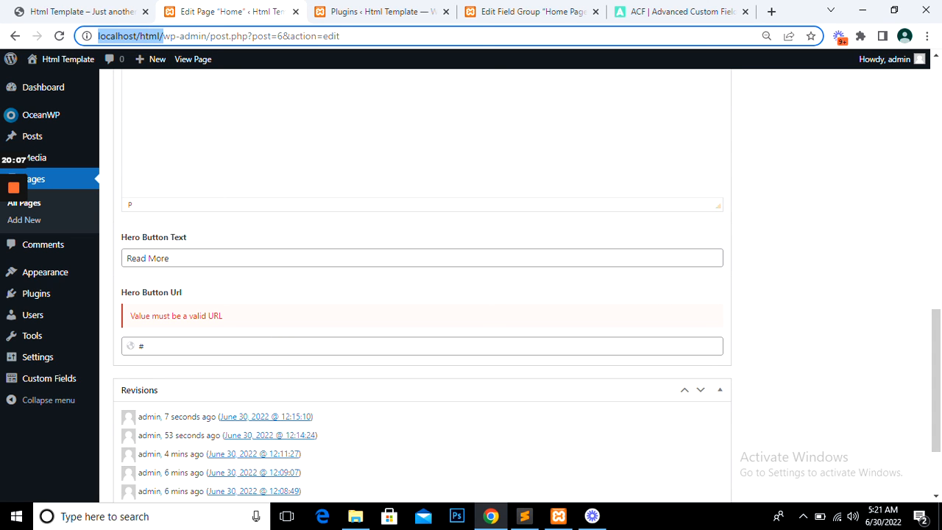
left_click(144, 346)
key("ctrl+a")
key("ctrl+v")
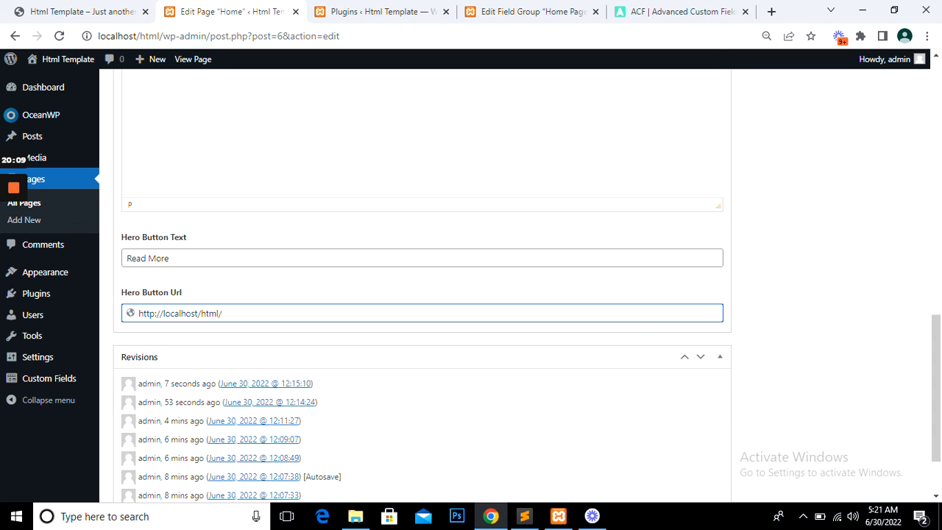
scroll(888, 233, "up", 4)
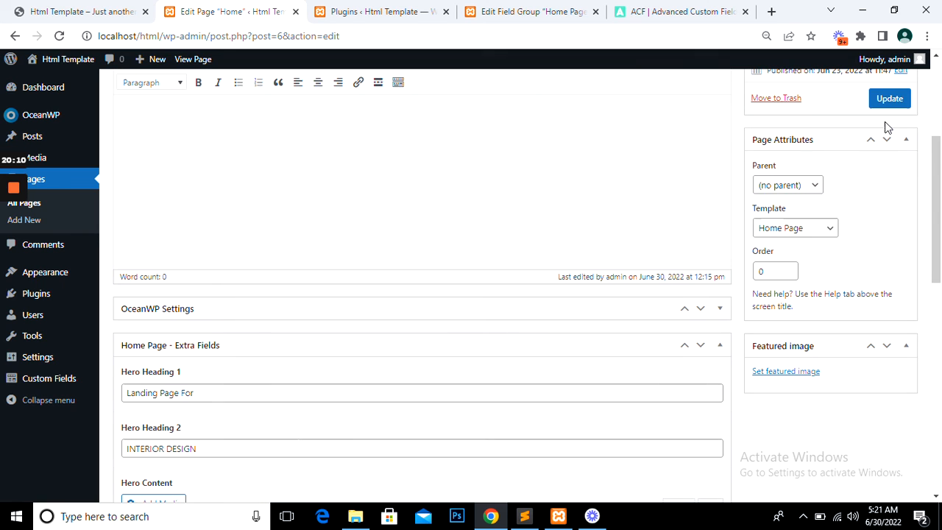
left_click(881, 103)
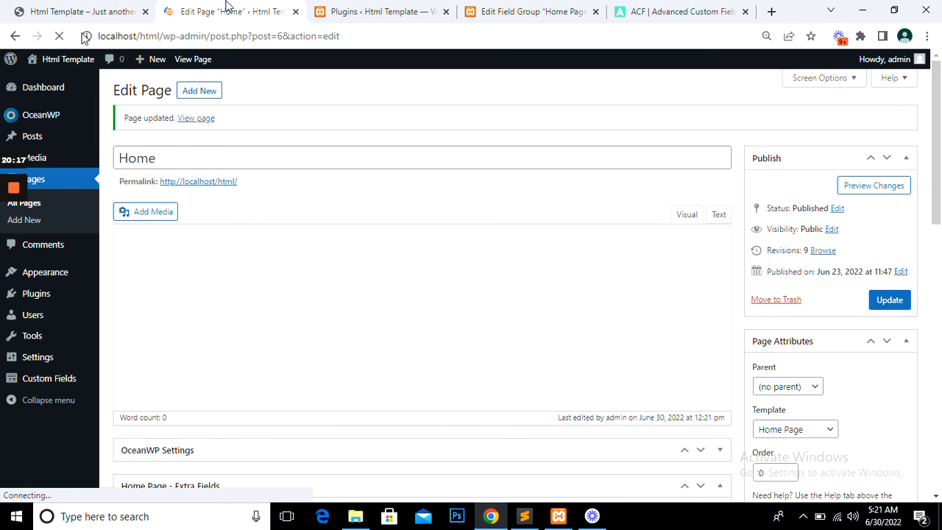
Reload the site's home page and examine the Read More button in the hero section
left_click(66, 11)
right_click(66, 11)
left_click(121, 80)
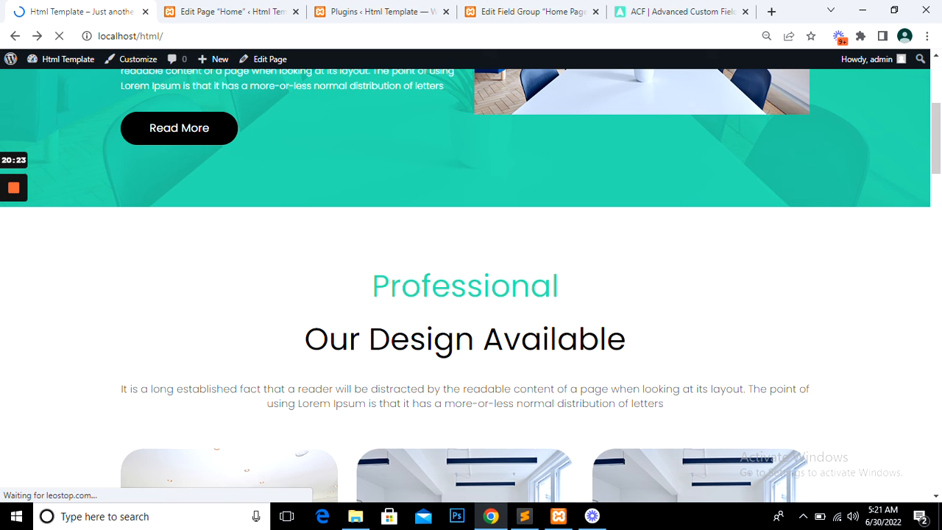
scroll(197, 167, "up", 3)
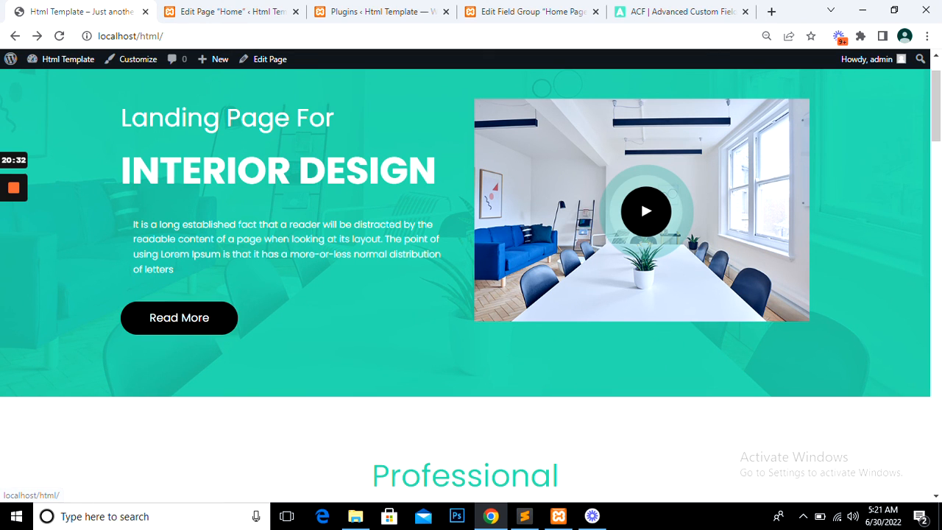
Clear the Home page's Hero Button Url, update the page, and follow the Read More link on the site to test the button's condition
left_click(284, 11)
scroll(232, 309, "down", 10)
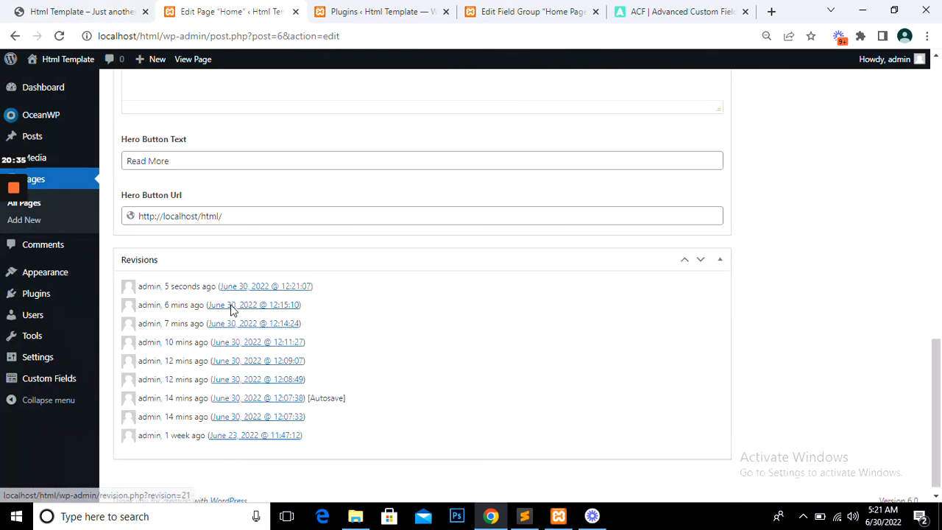
left_click(221, 205)
key("ctrl+a")
key("BackSpace")
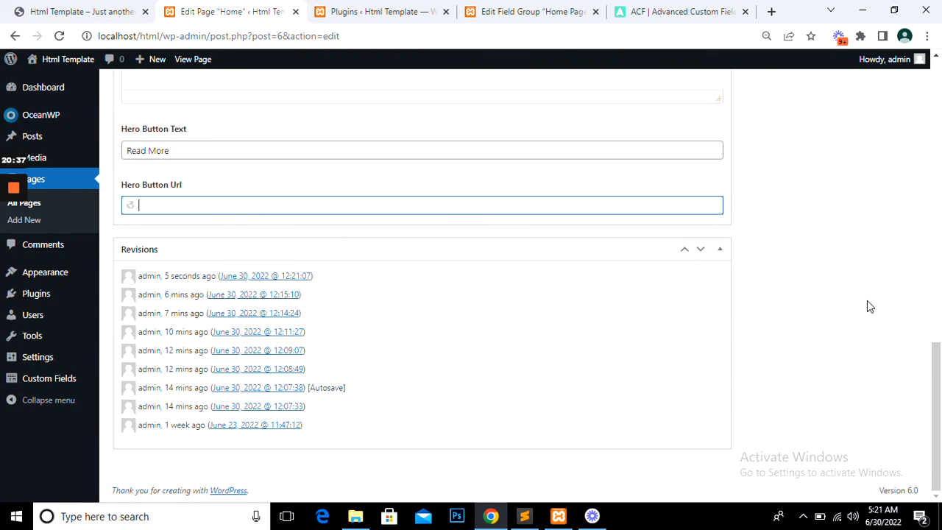
scroll(864, 305, "up", 10)
left_click(889, 197)
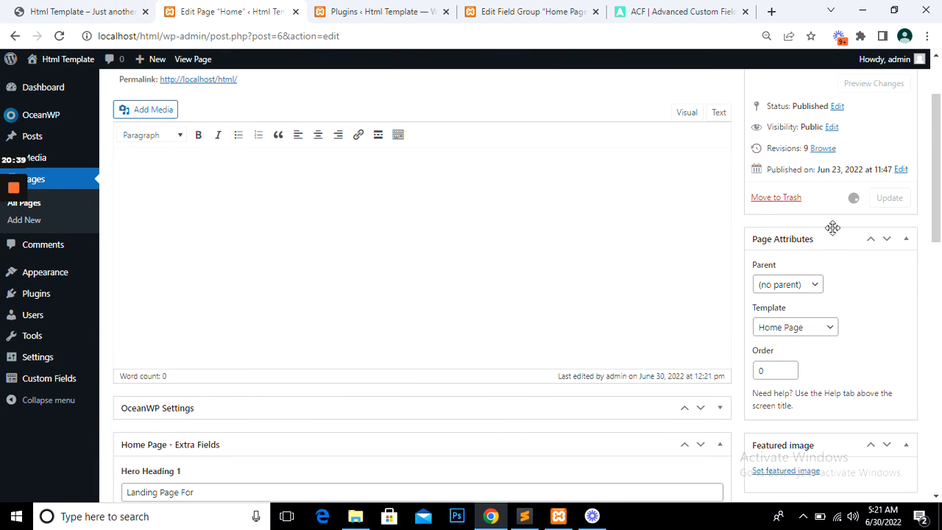
left_click(25, 6)
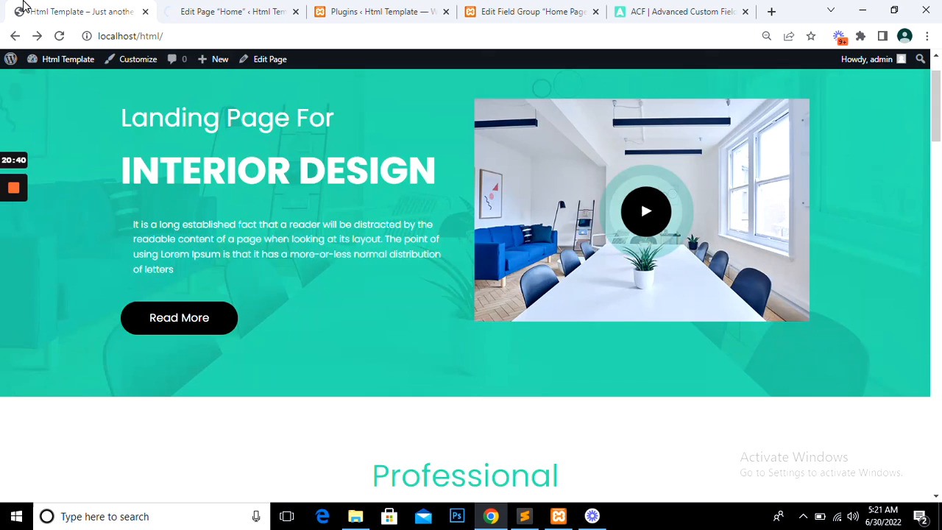
left_click(168, 322)
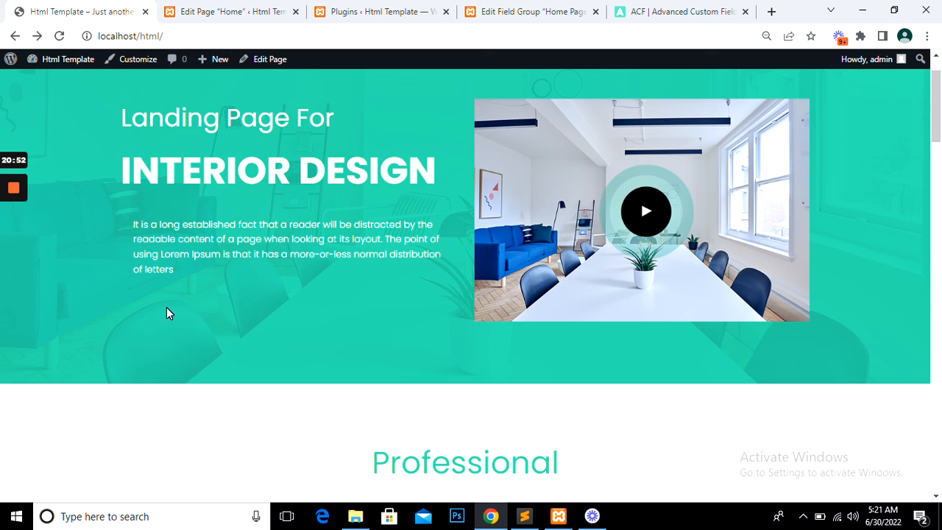
left_click(225, 11)
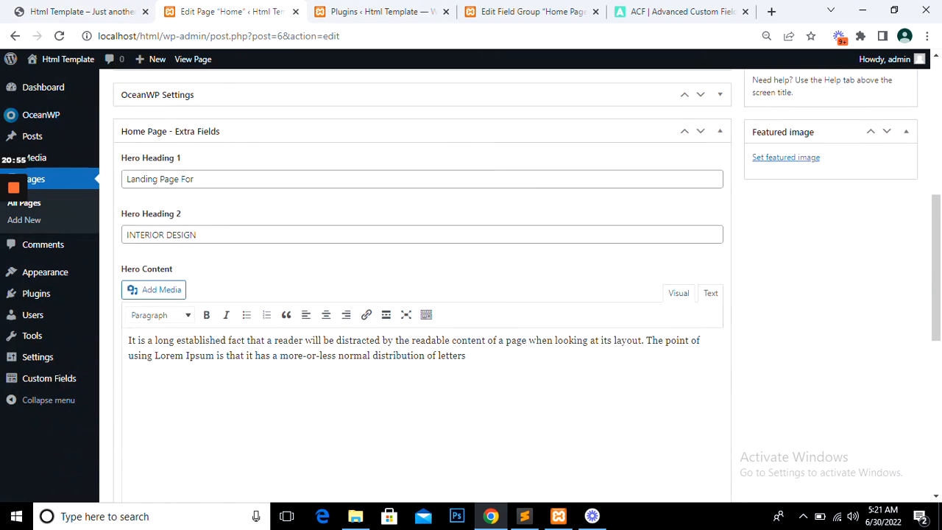
scroll(419, 294, "down", 5)
left_click(221, 187)
scroll(857, 270, "up", 10)
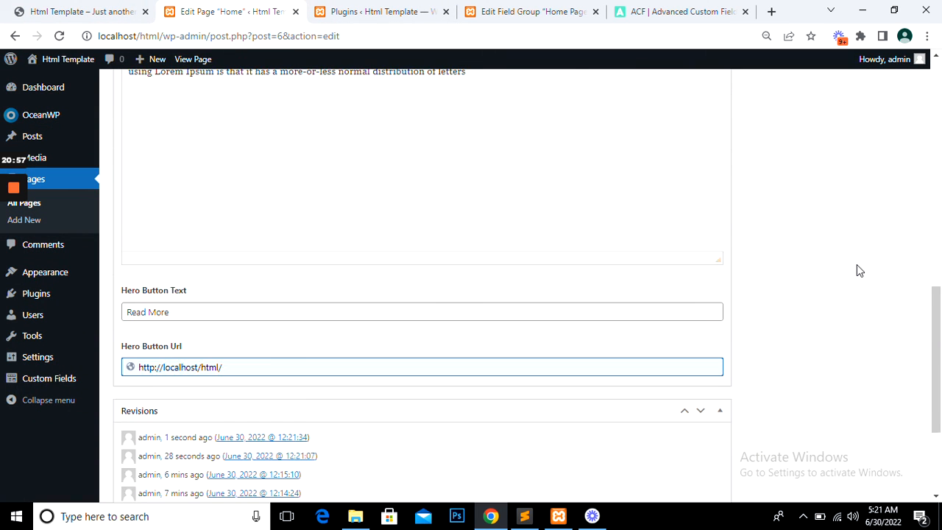
left_click(890, 301)
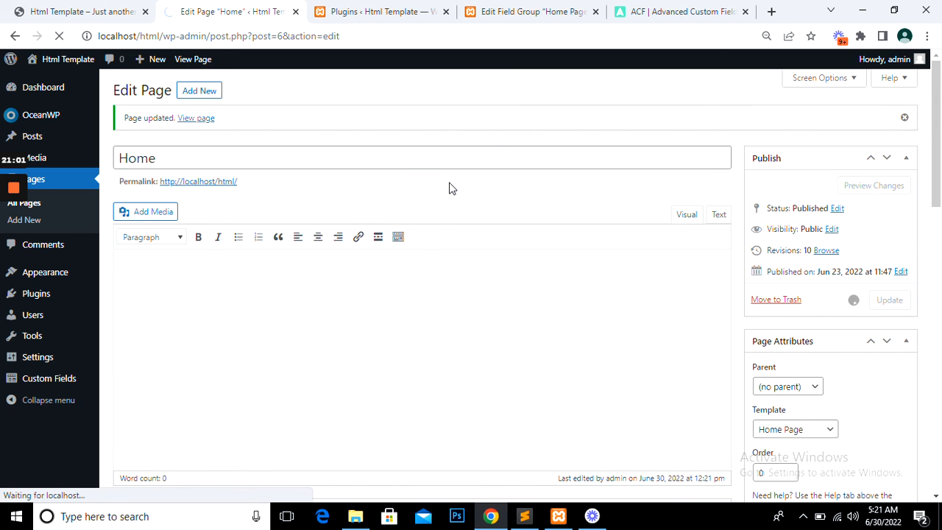
Return to home-test-page-template.php in Sublime Text and look through the Professional section markup below the header section
scroll(370, 349, "down", 8)
left_click(524, 516)
scroll(441, 250, "down", 5)
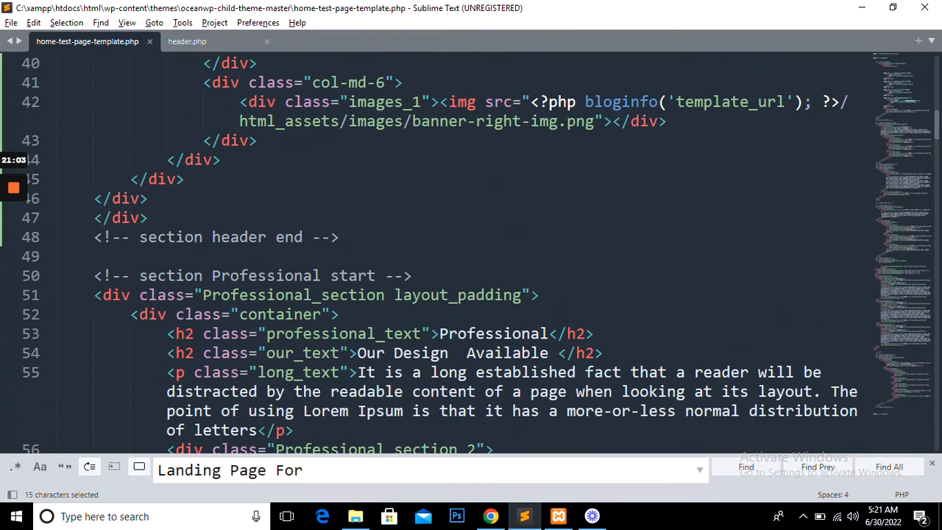
scroll(441, 250, "down", 2)
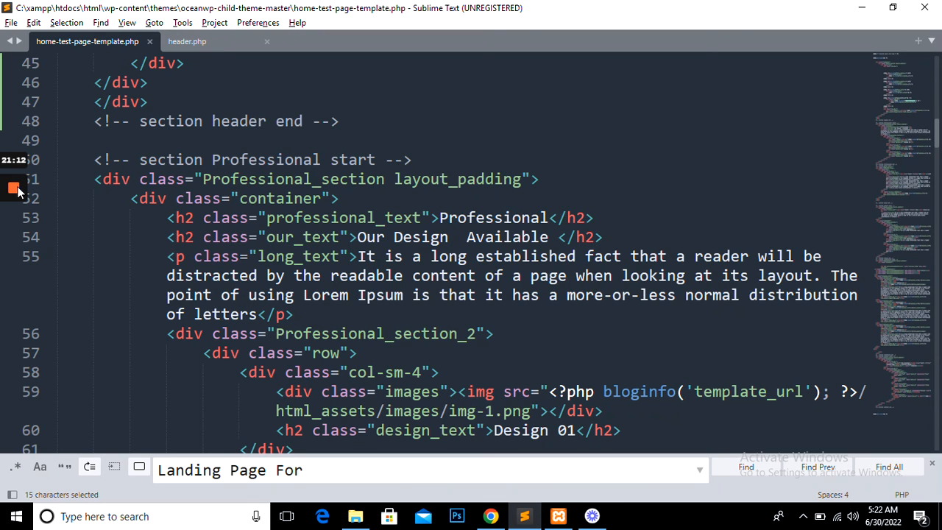
mouse_move(16, 190)
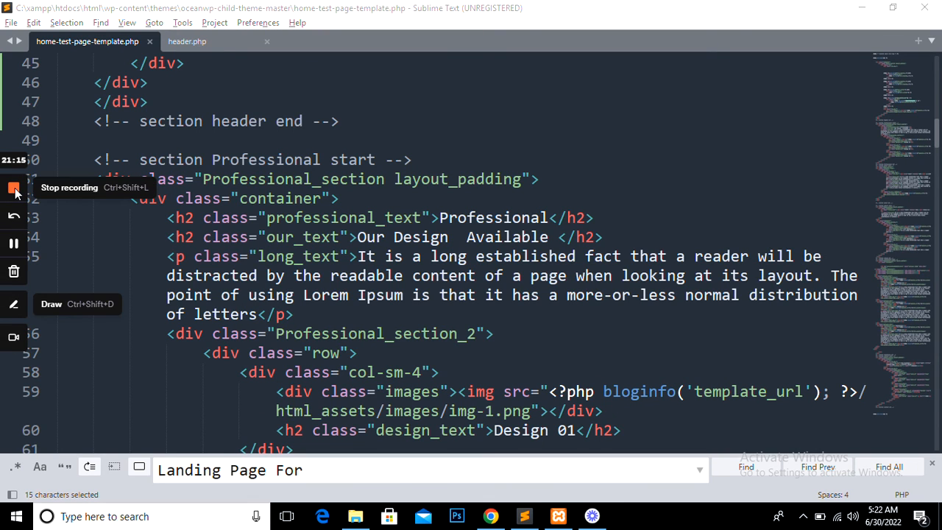
left_click(14, 189)
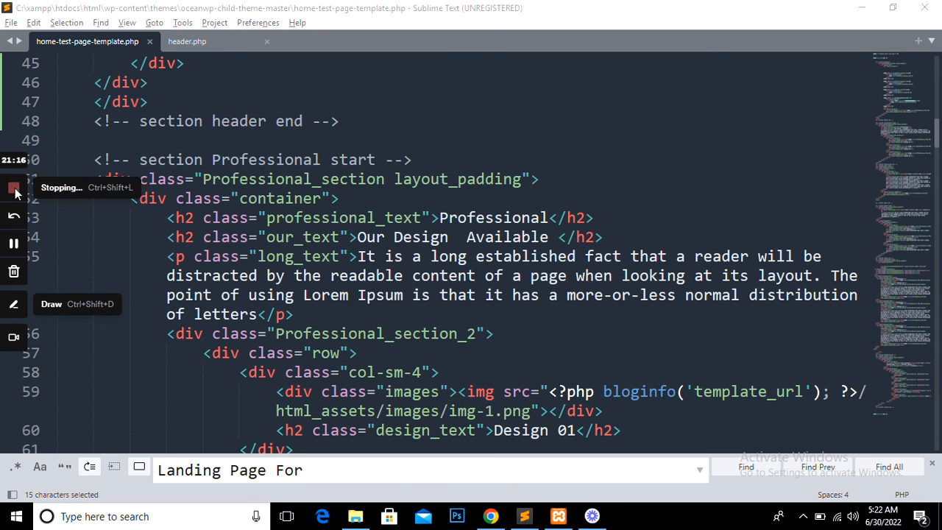